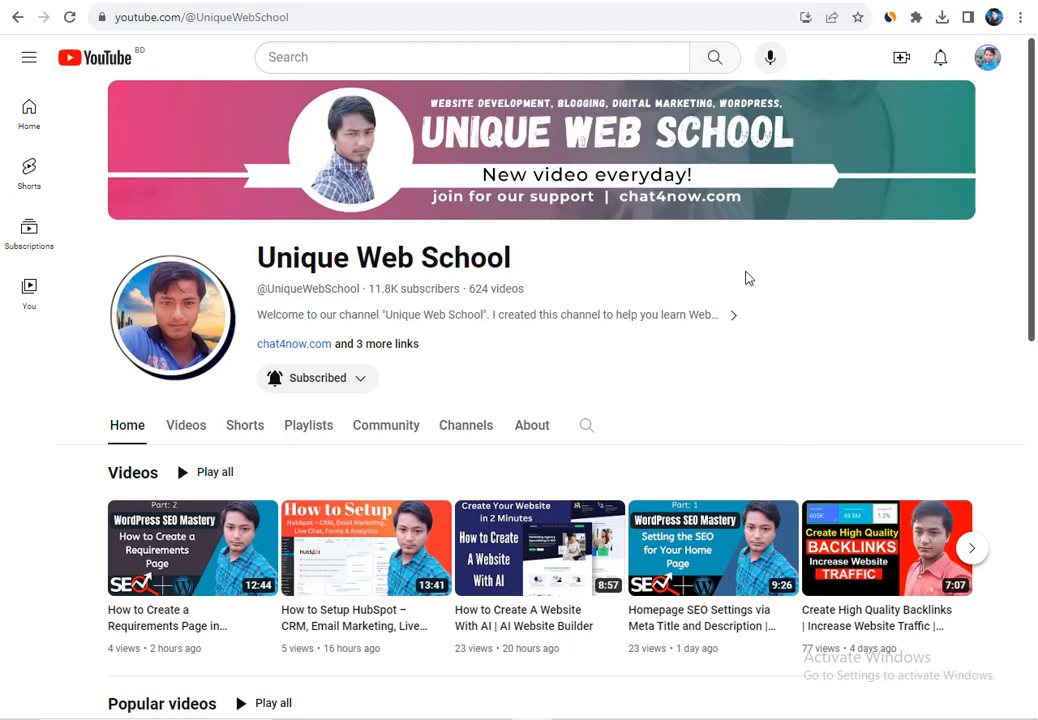
# Step: Switch to the okaywiki.com site and open the list of installed plugins in its WordPress admin
pyautogui.click(318, 1)
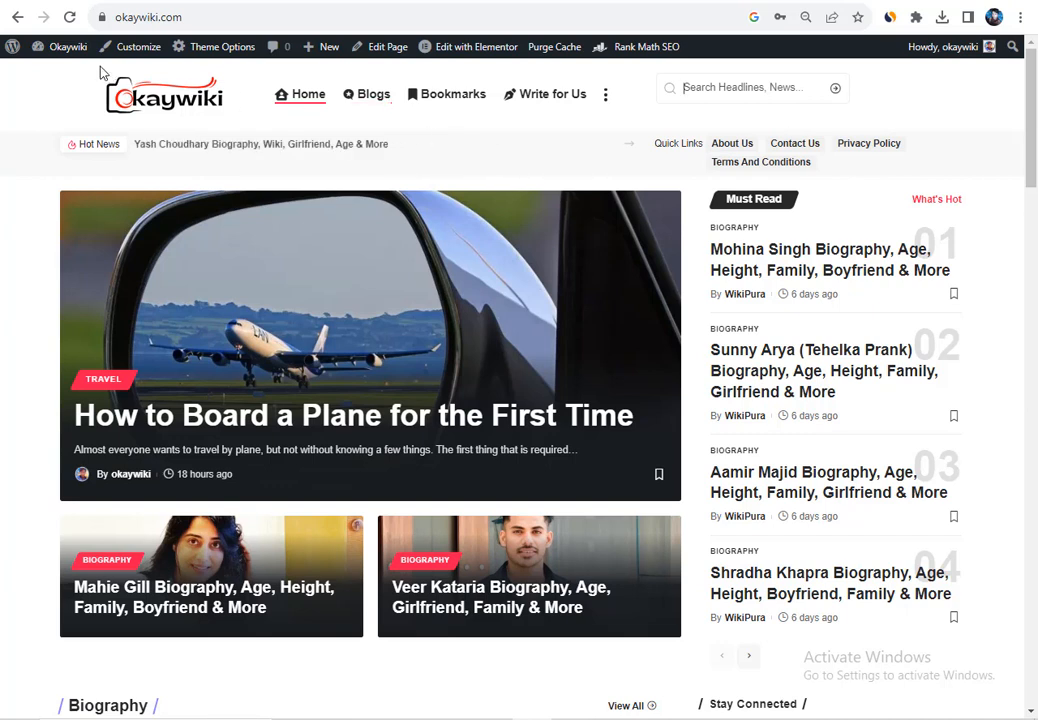
pyautogui.click(72, 57)
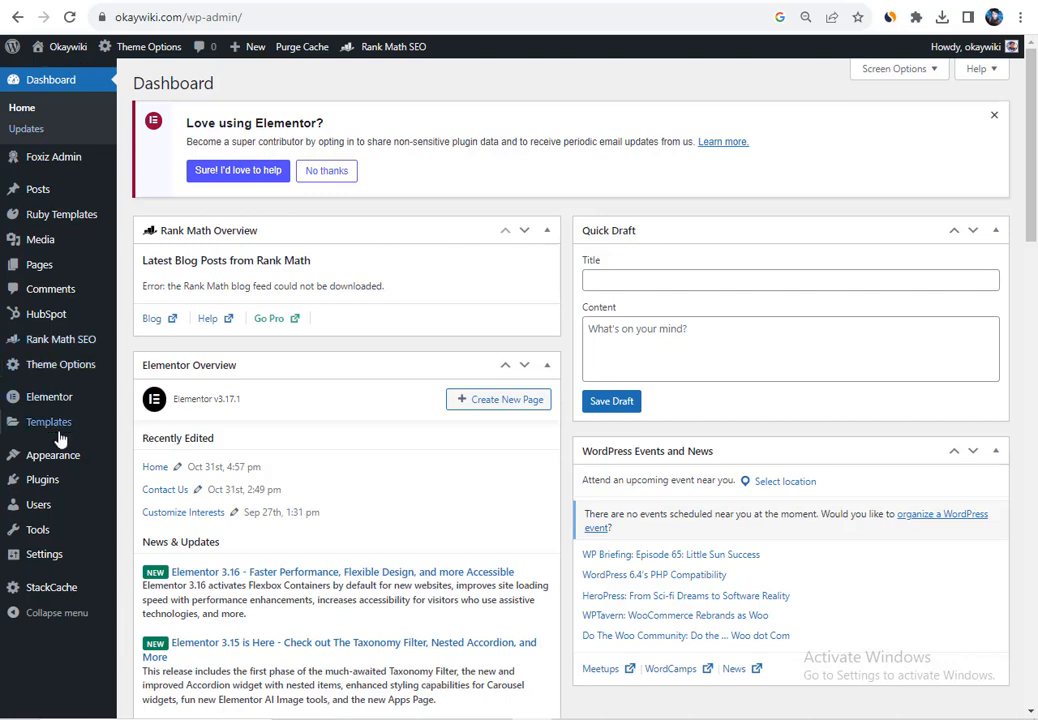
pyautogui.click(60, 481)
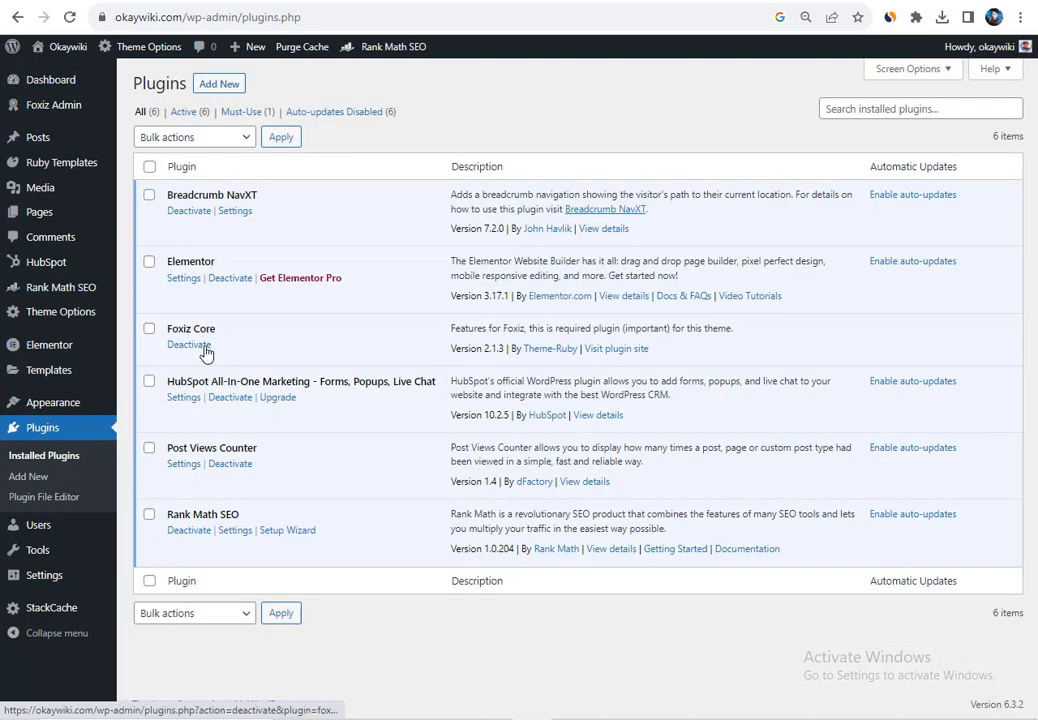
# Step: Copy the name "Rank Math" from the installed plugins and search for it among the plugins available to add
pyautogui.moveTo(167, 514); pyautogui.dragTo(219, 514)
pyautogui.hotkey('ctrl', 'c')
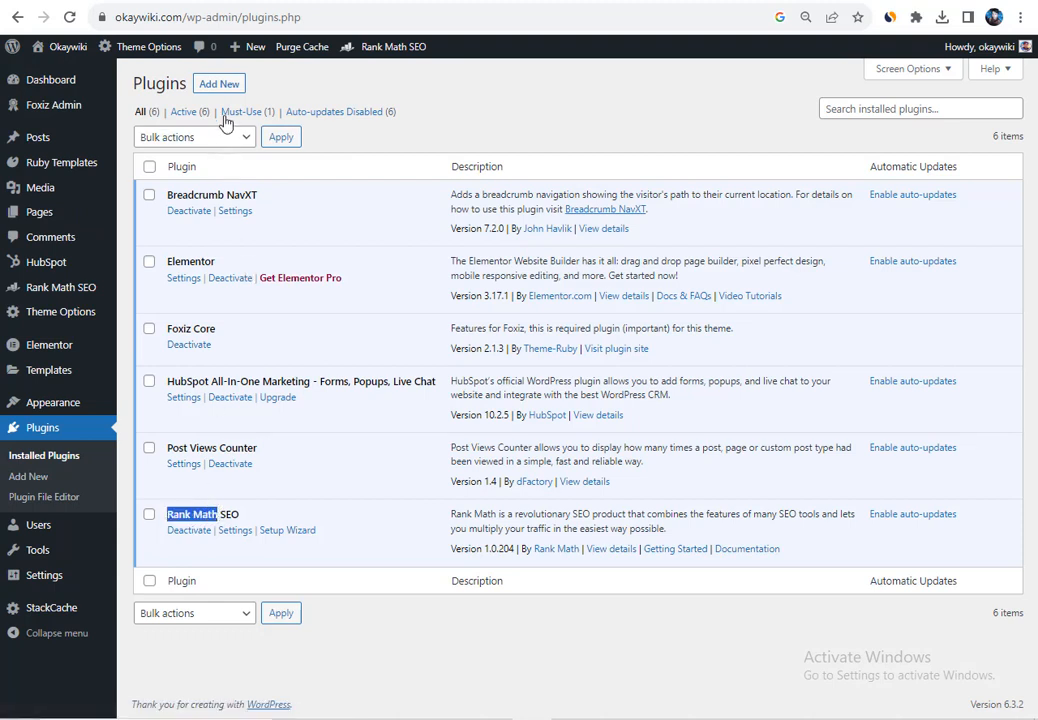
pyautogui.click(214, 84)
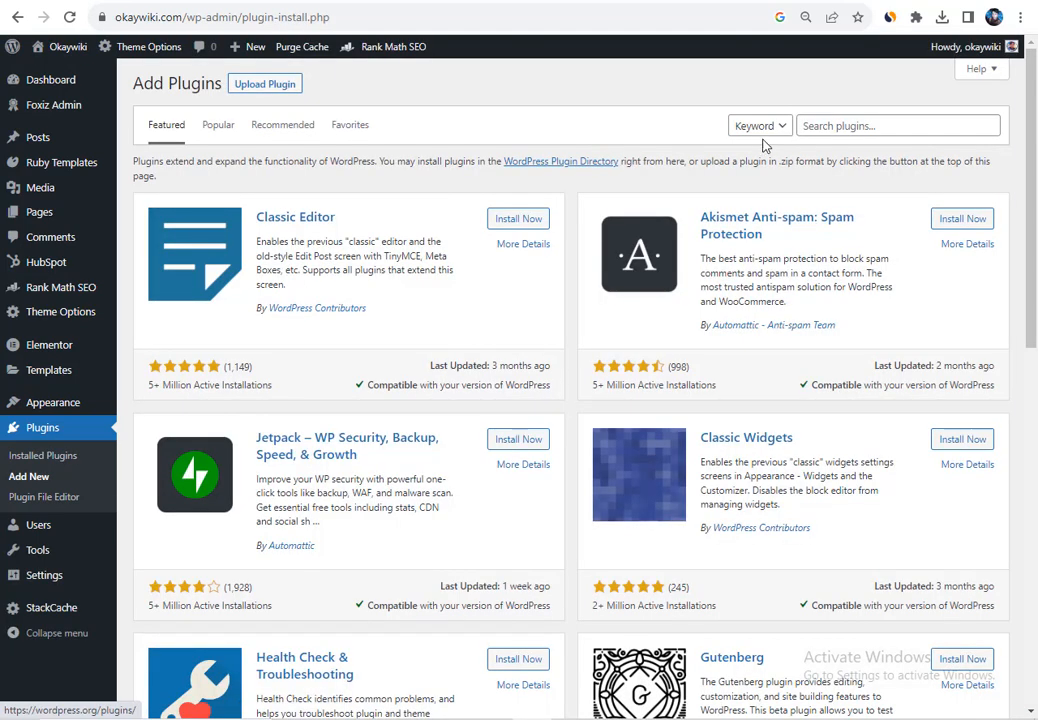
pyautogui.click(818, 123)
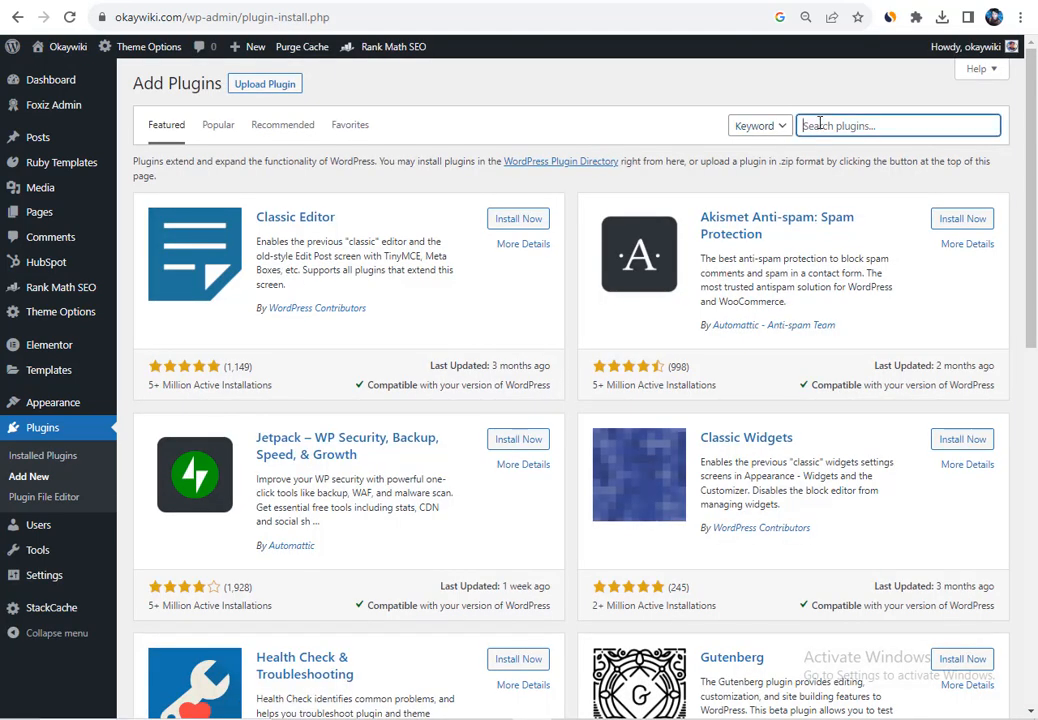
pyautogui.hotkey('ctrl', 'v')
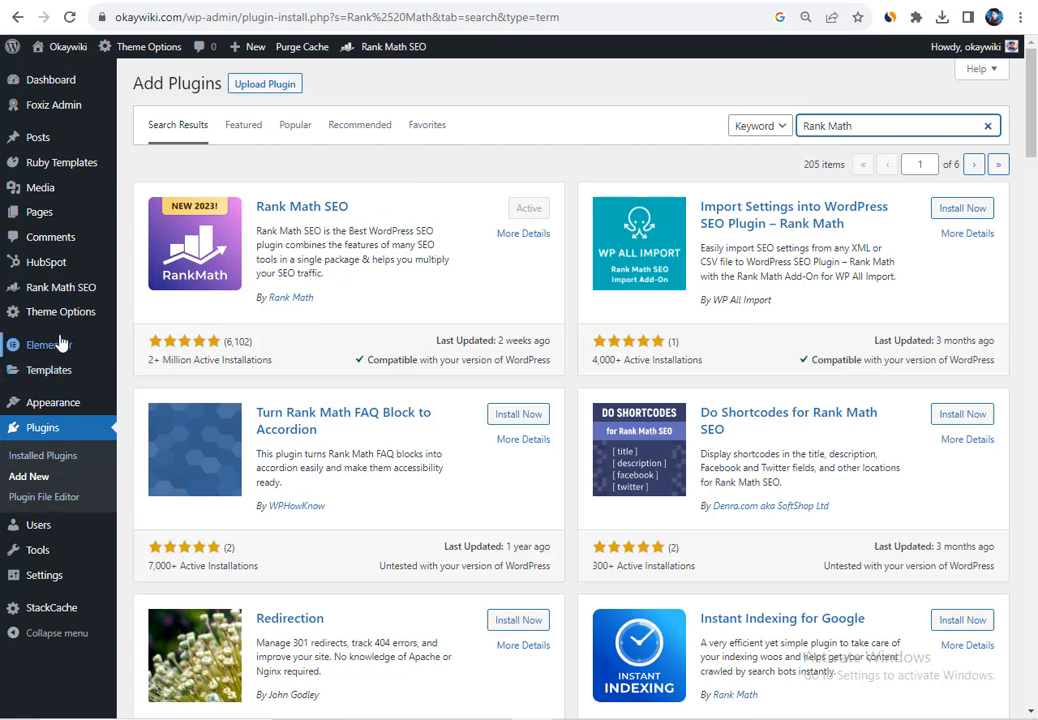
# Step: Open the Rank Math setup wizard and start it in Advanced mode
pyautogui.moveTo(60, 343)
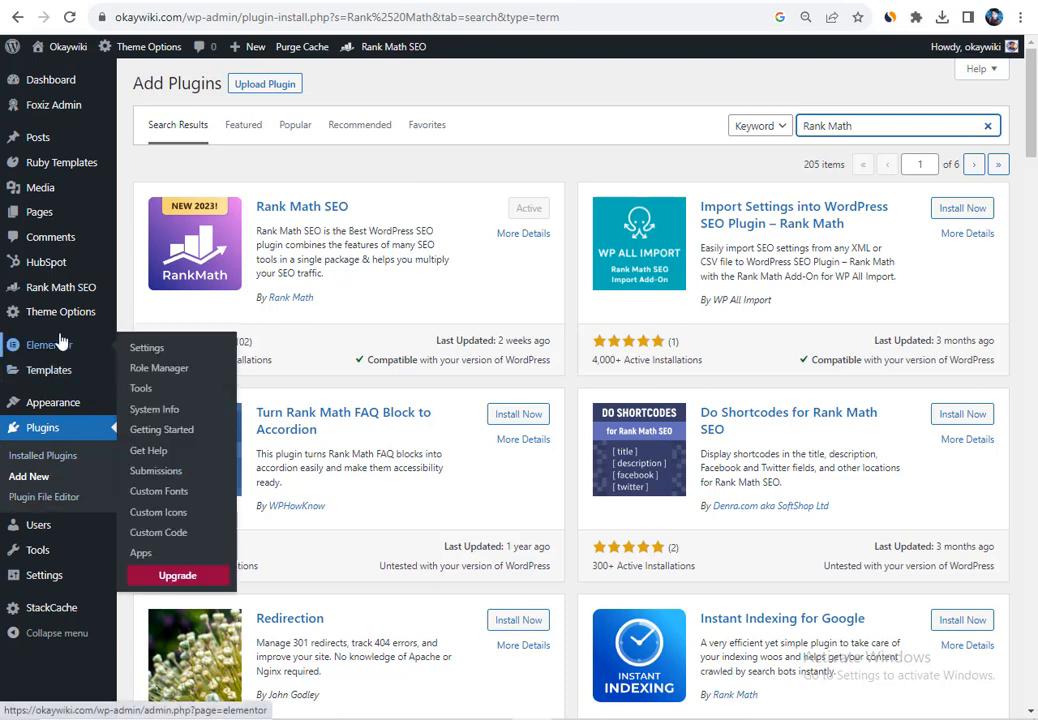
pyautogui.moveTo(58, 294)
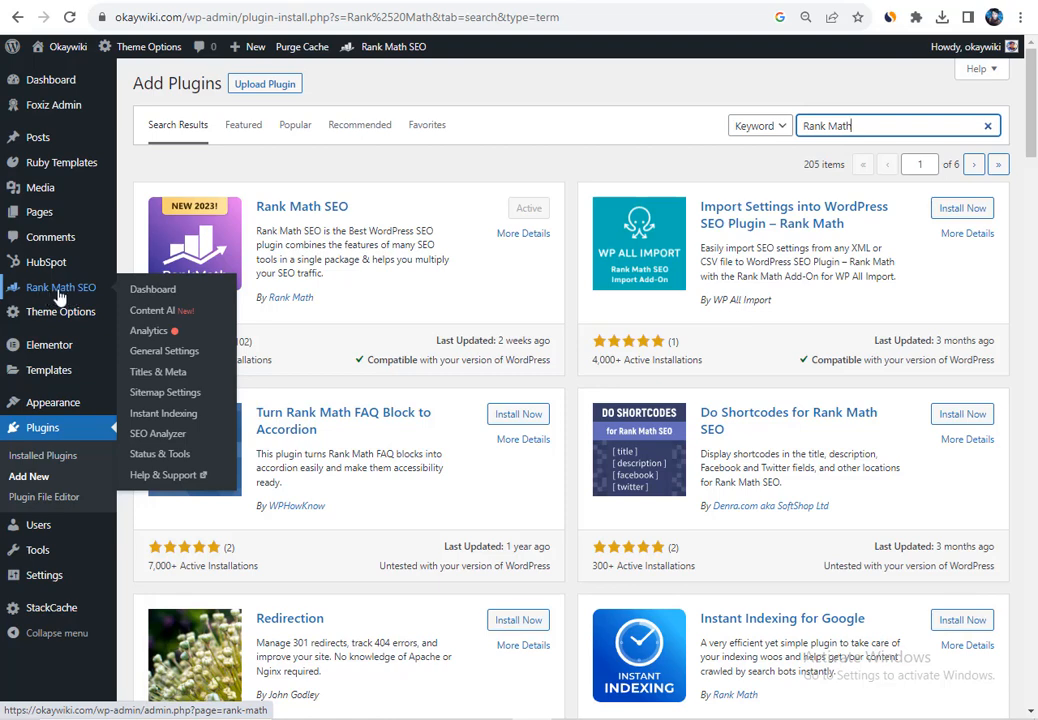
pyautogui.click(152, 292)
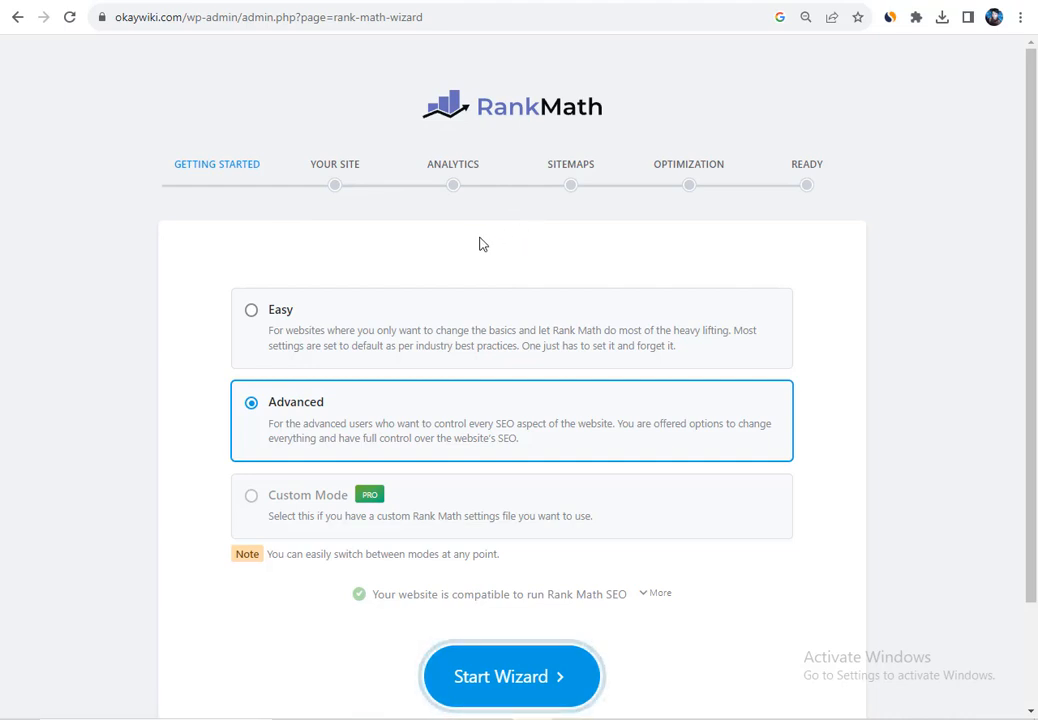
pyautogui.scroll(-1, 477, 241)
pyautogui.click(390, 258)
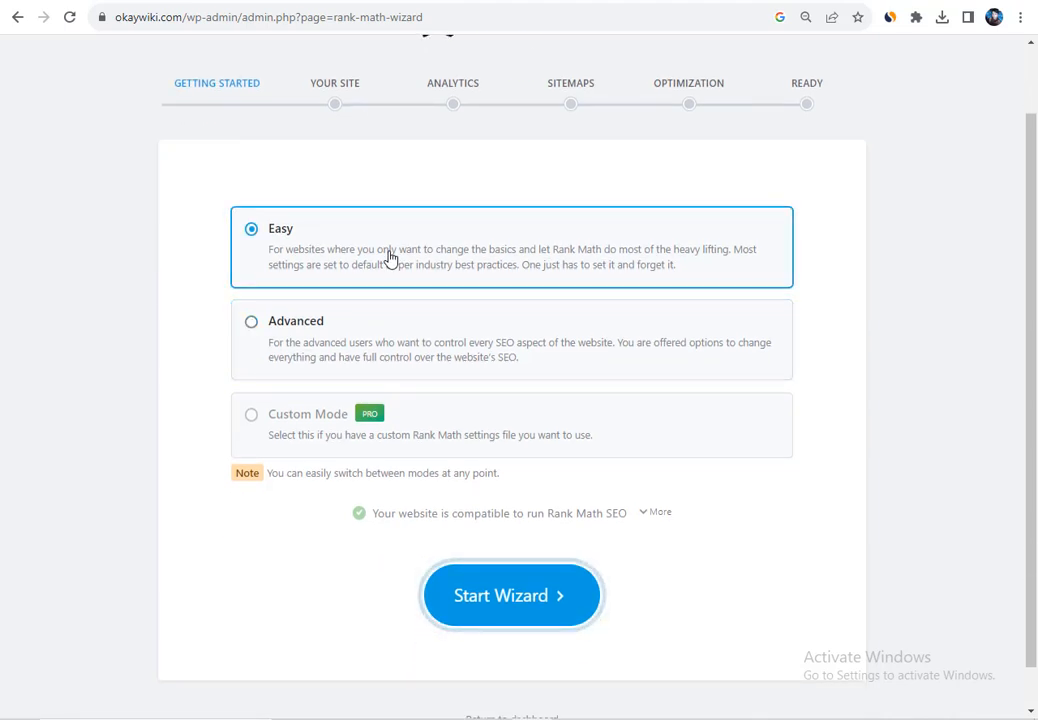
pyautogui.click(366, 328)
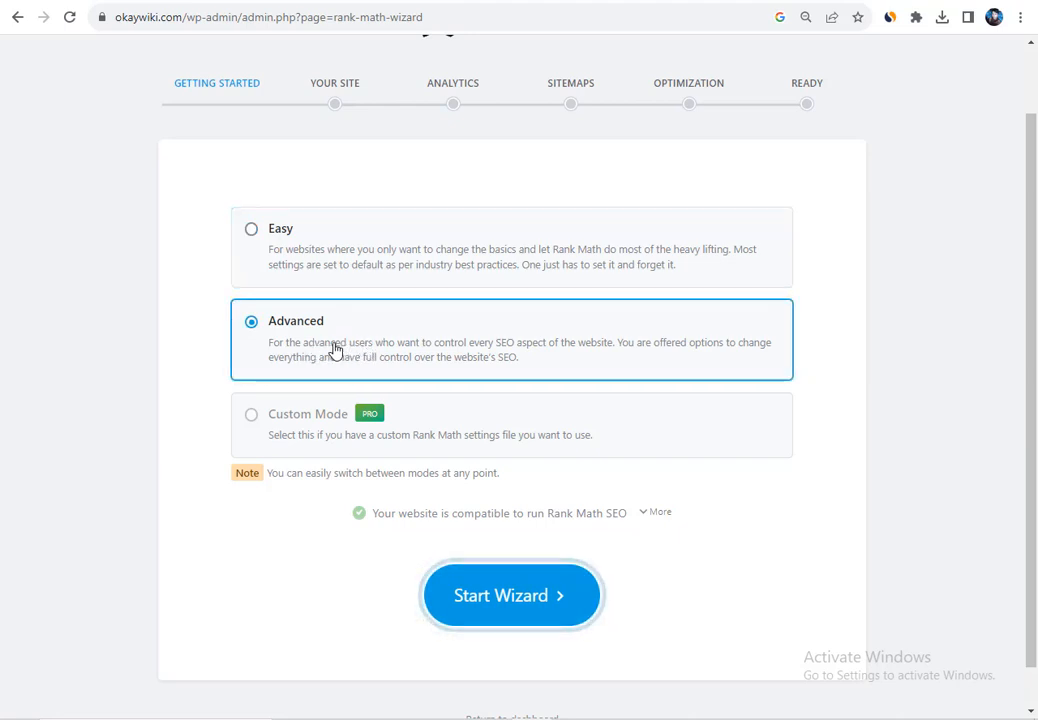
pyautogui.click(528, 588)
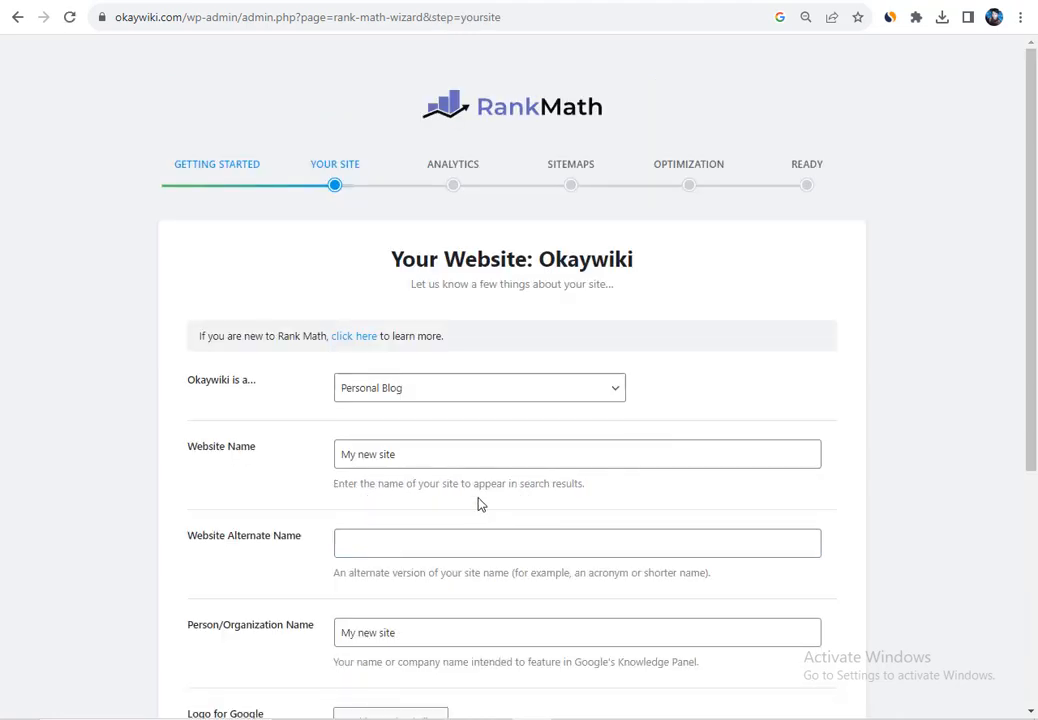
# Step: Set the Okaywiki site type to Community Blog/News Site
pyautogui.scroll(-1, 390, 345)
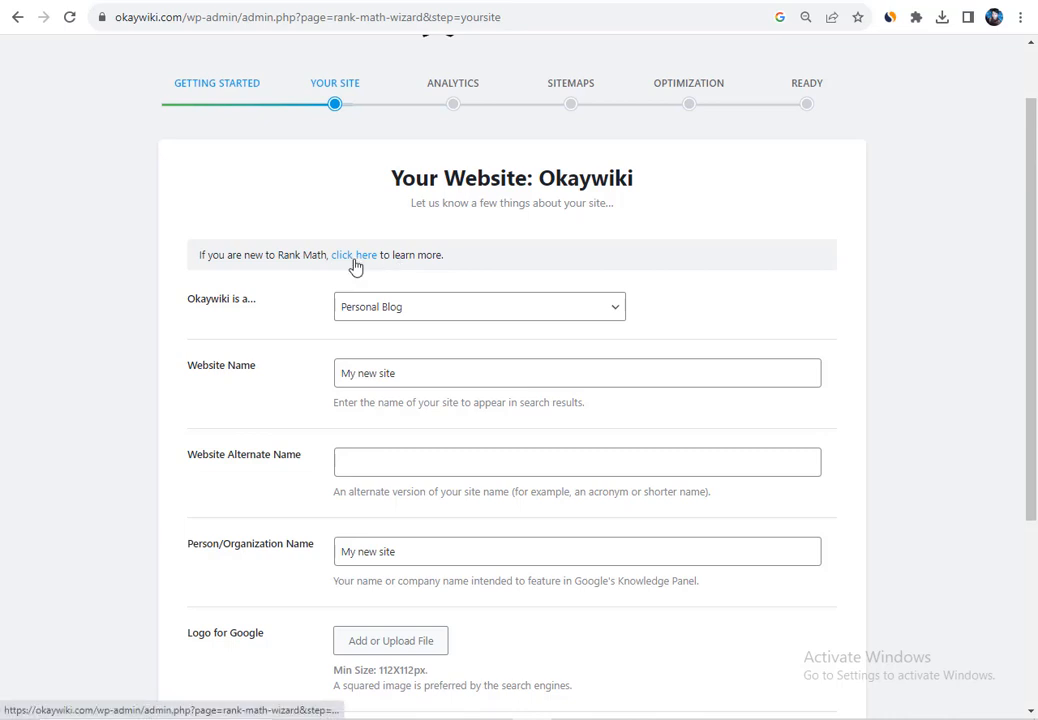
pyautogui.scroll(-2, 355, 266)
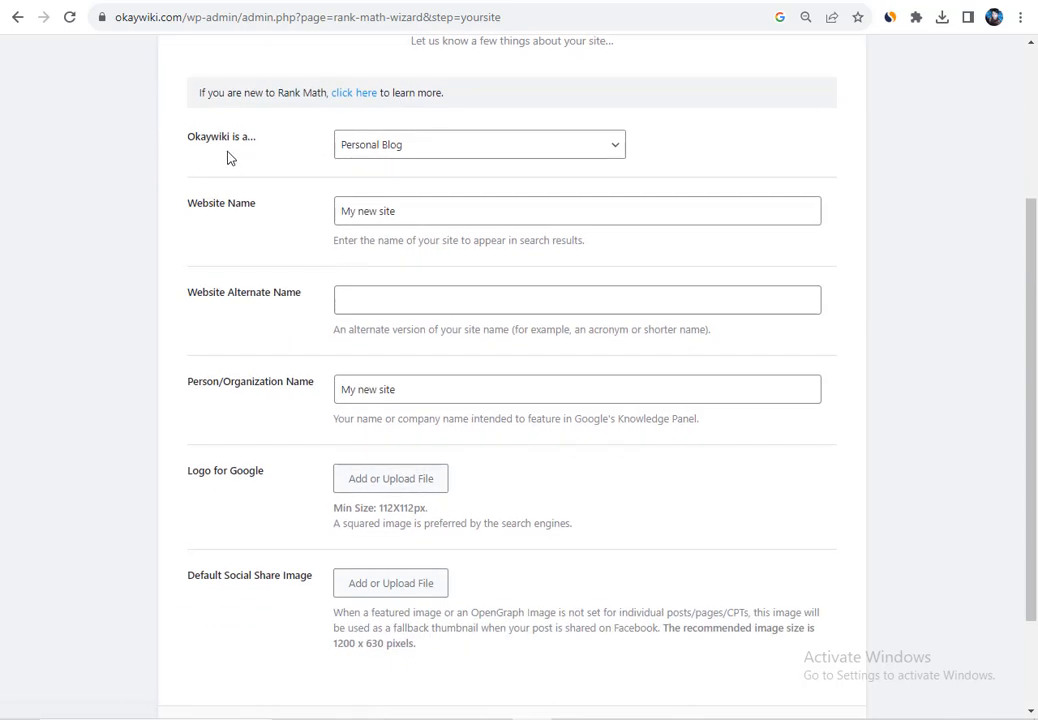
pyautogui.click(410, 150)
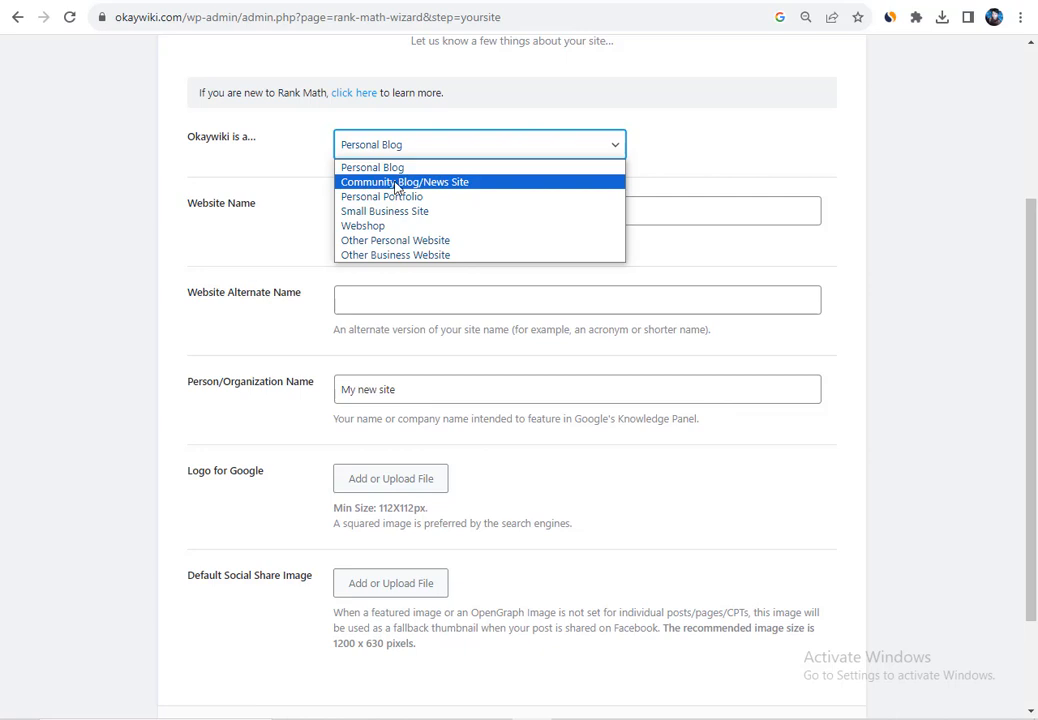
pyautogui.click(445, 188)
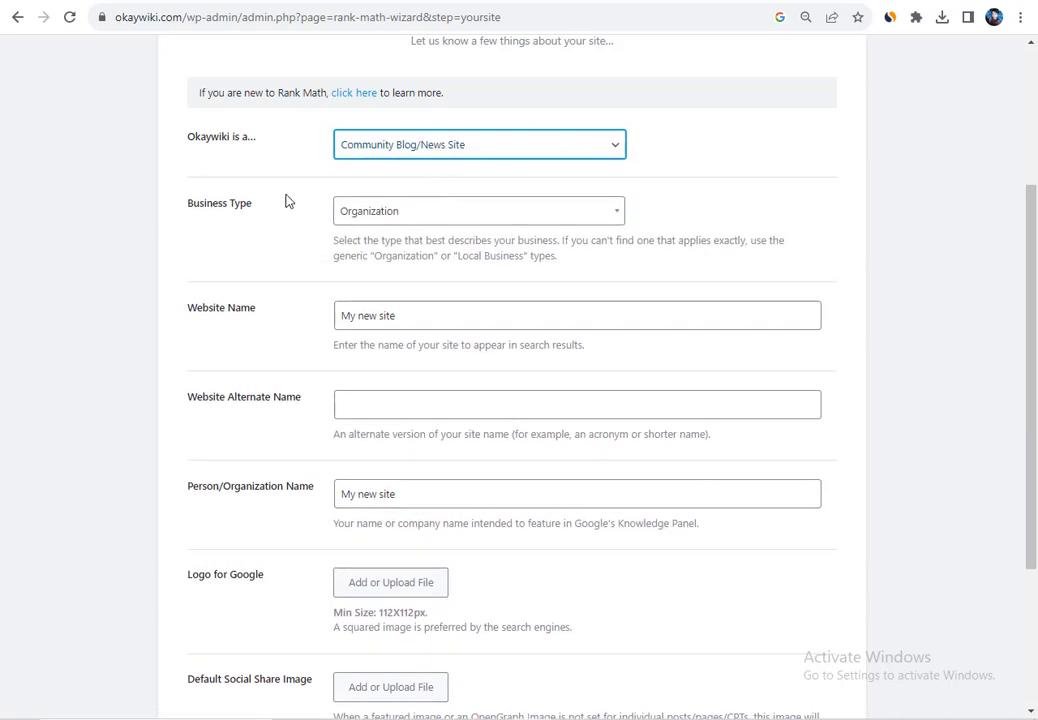
# Step: Find and choose News Media Organization as the site's business type
pyautogui.moveTo(192, 208); pyautogui.dragTo(408, 222)
pyautogui.click(408, 222)
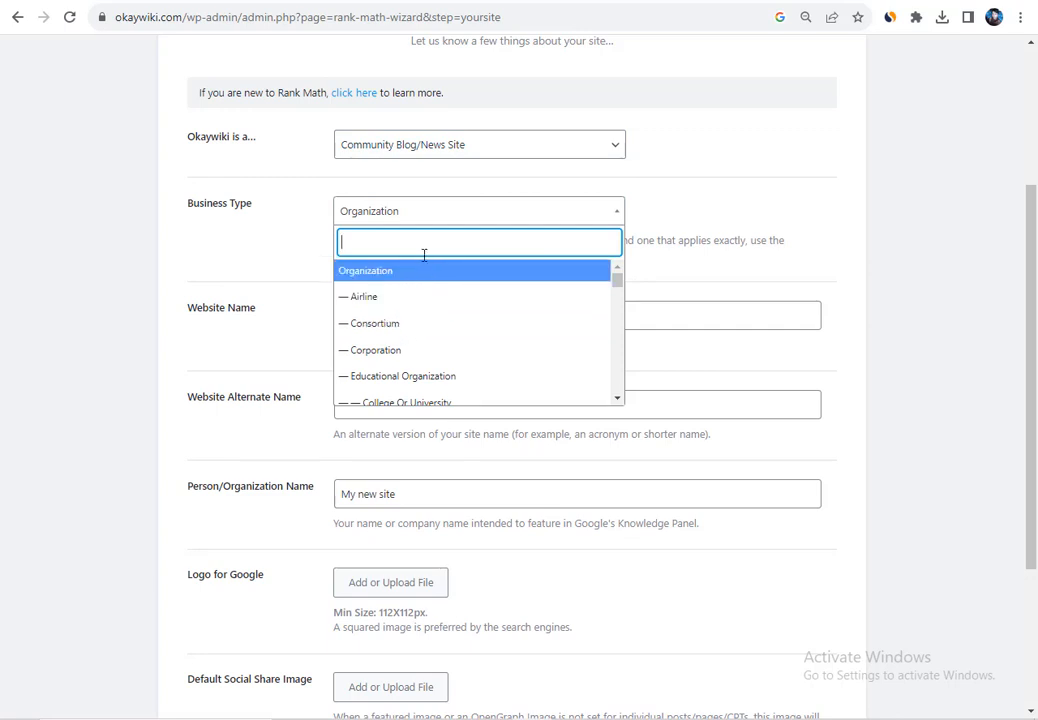
pyautogui.write('ne')
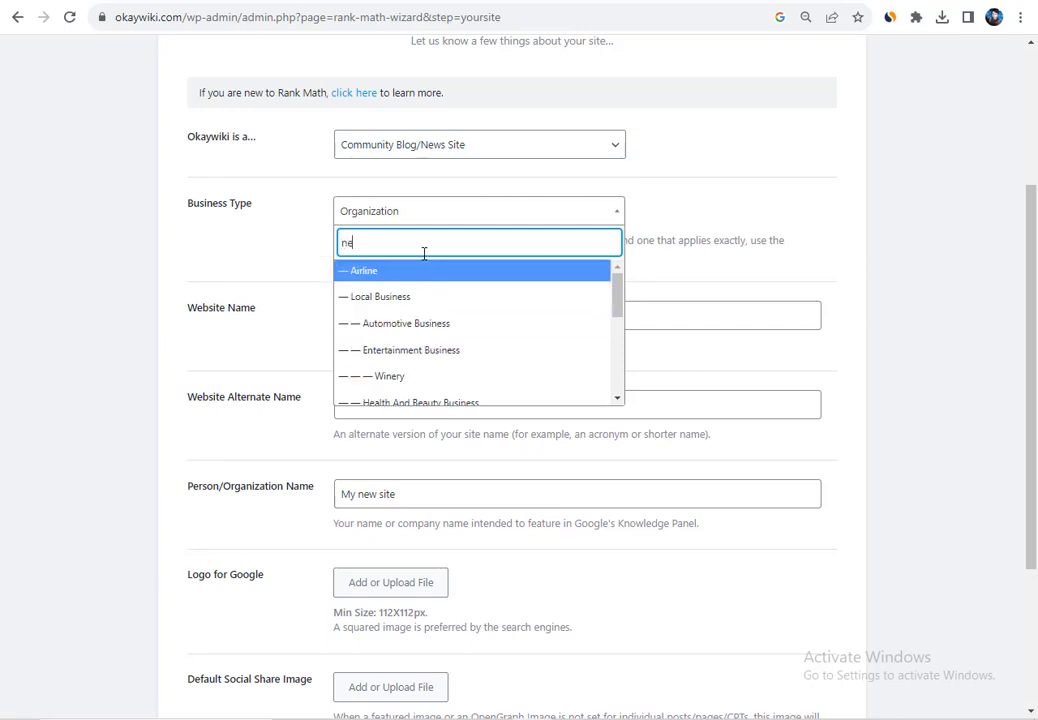
pyautogui.write('w')
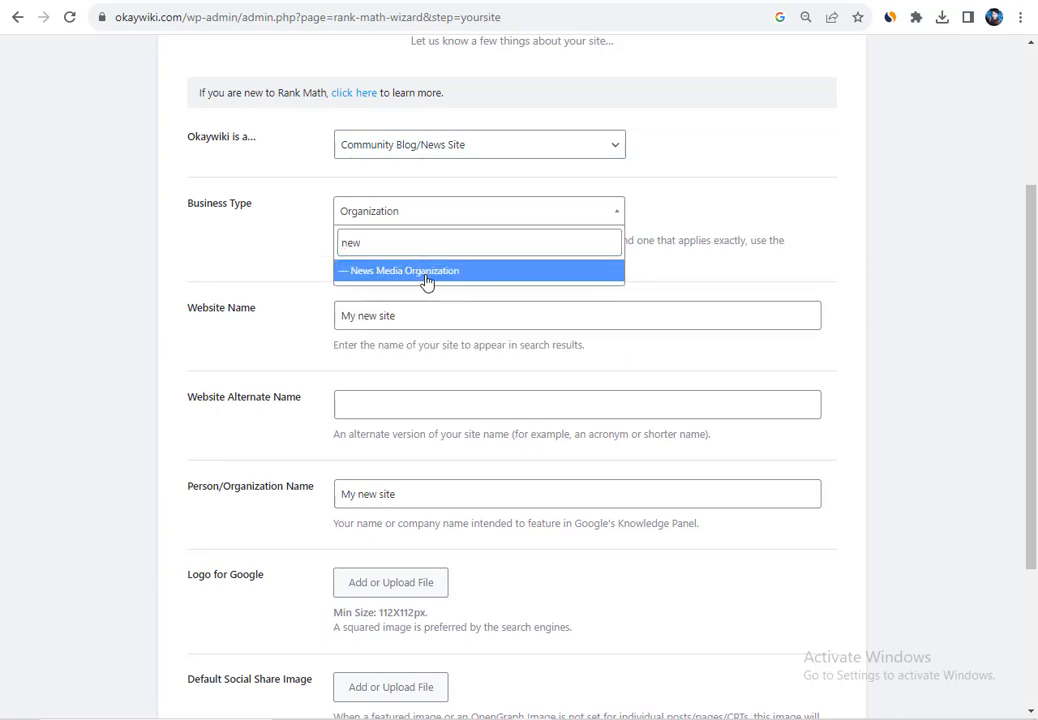
pyautogui.click(427, 276)
# Step: Replace the website name with "Okaywiki", copied from the text document open in Notepad
pyautogui.scroll(-2, 447, 283)
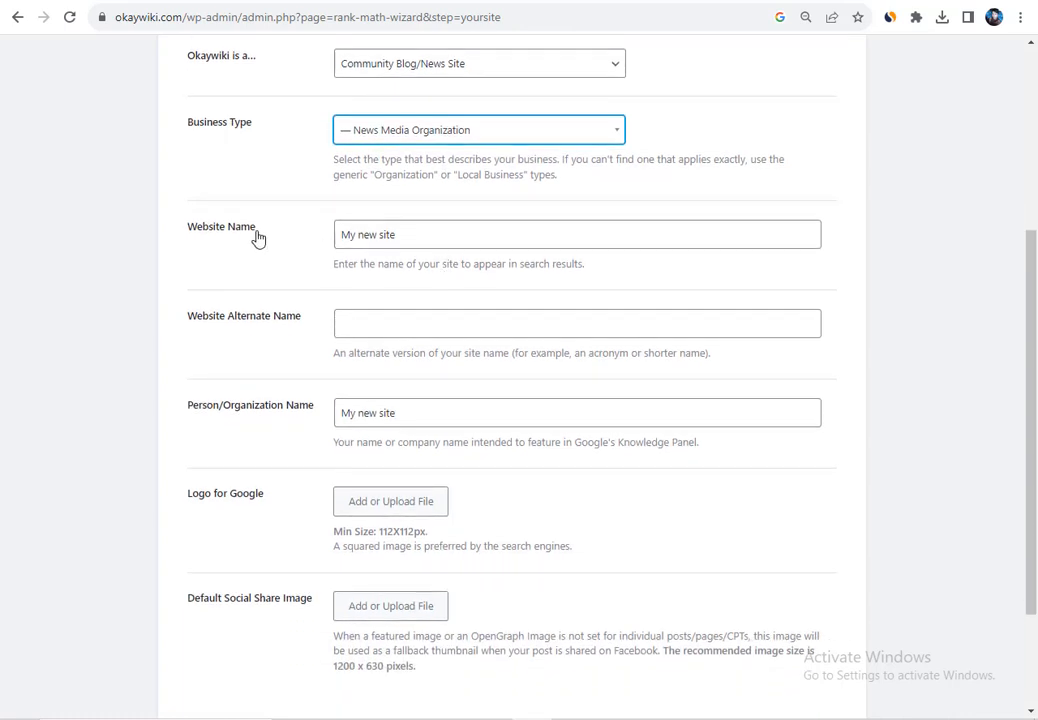
pyautogui.click(190, 234)
pyautogui.moveTo(190, 234); pyautogui.dragTo(259, 236)
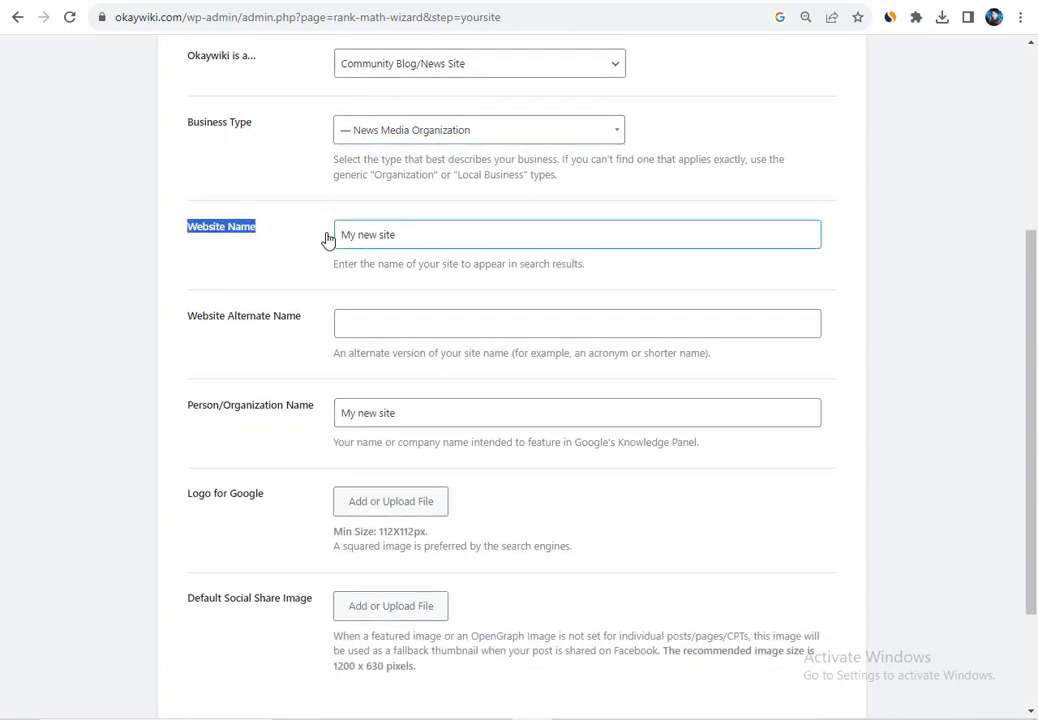
pyautogui.hotkey('ctrl', 'a')
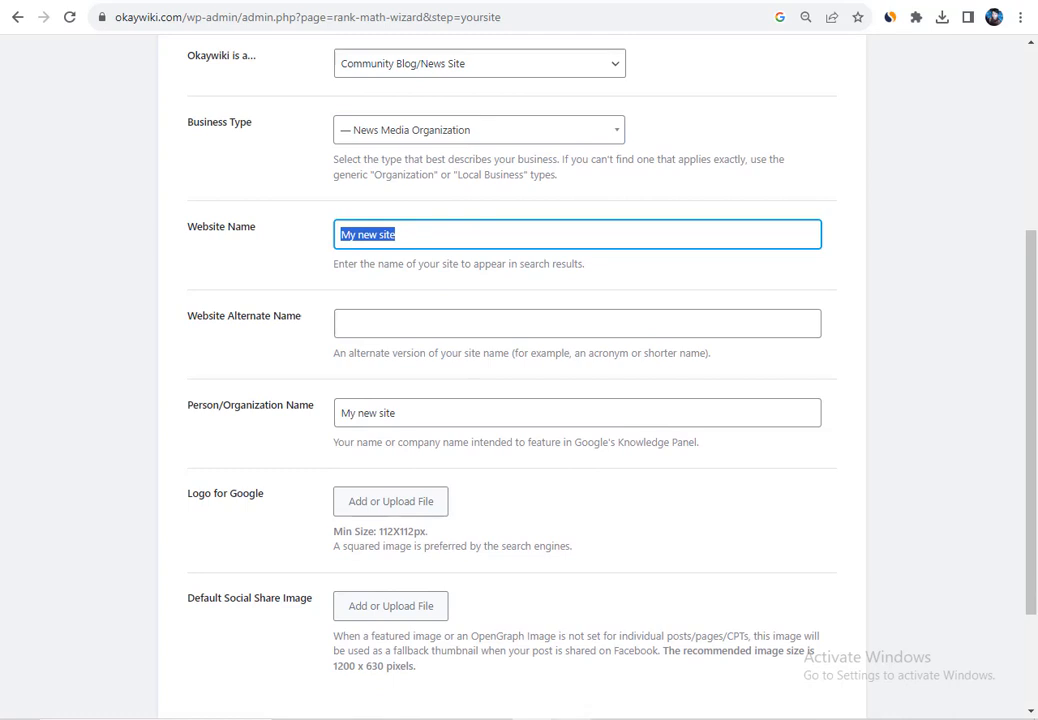
pyautogui.hotkey('alt', 'Tab')
pyautogui.moveTo(423, 330); pyautogui.dragTo(354, 329)
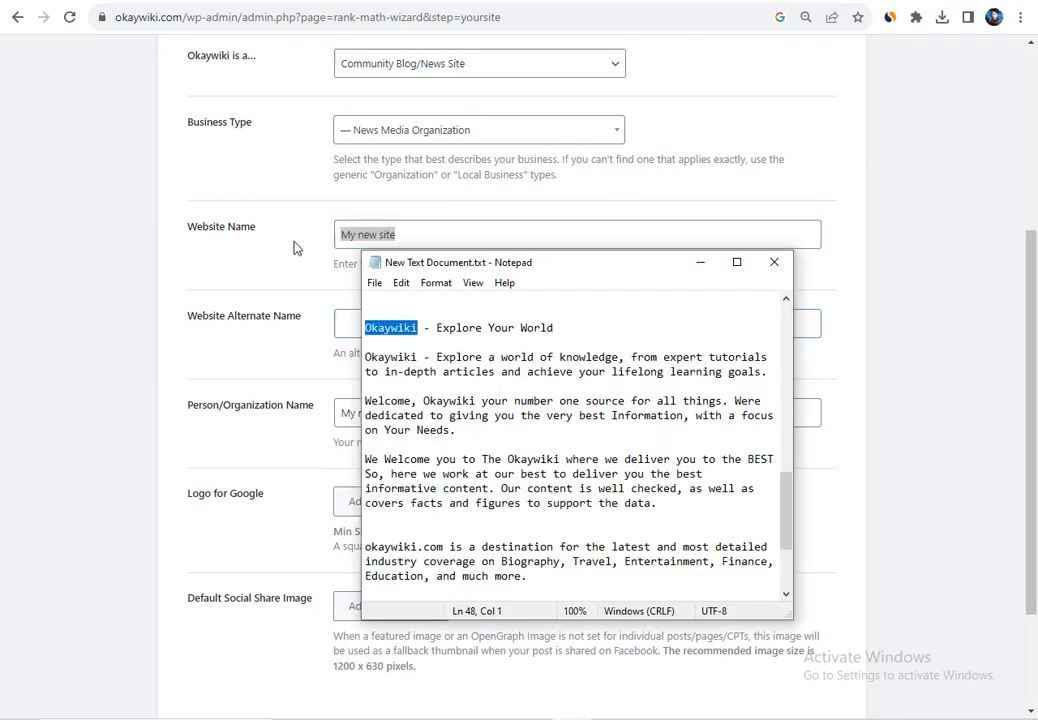
pyautogui.hotkey('ctrl', 'c')
pyautogui.click(447, 236)
pyautogui.hotkey('ctrl', 'a')
pyautogui.hotkey('ctrl', 'v')
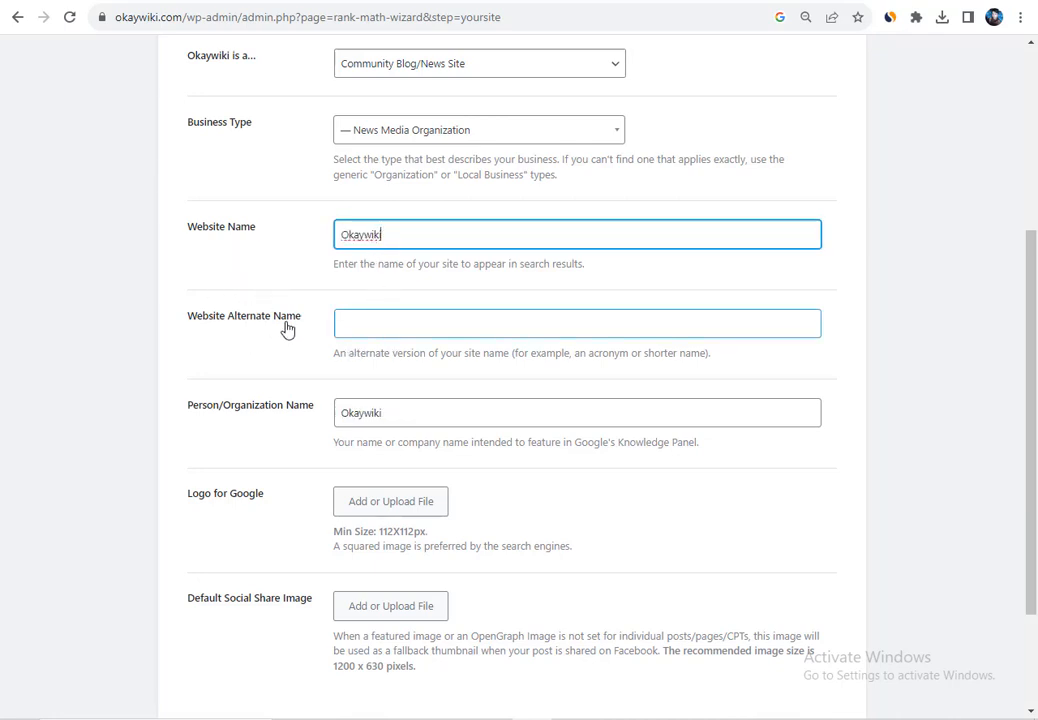
pyautogui.click(363, 323)
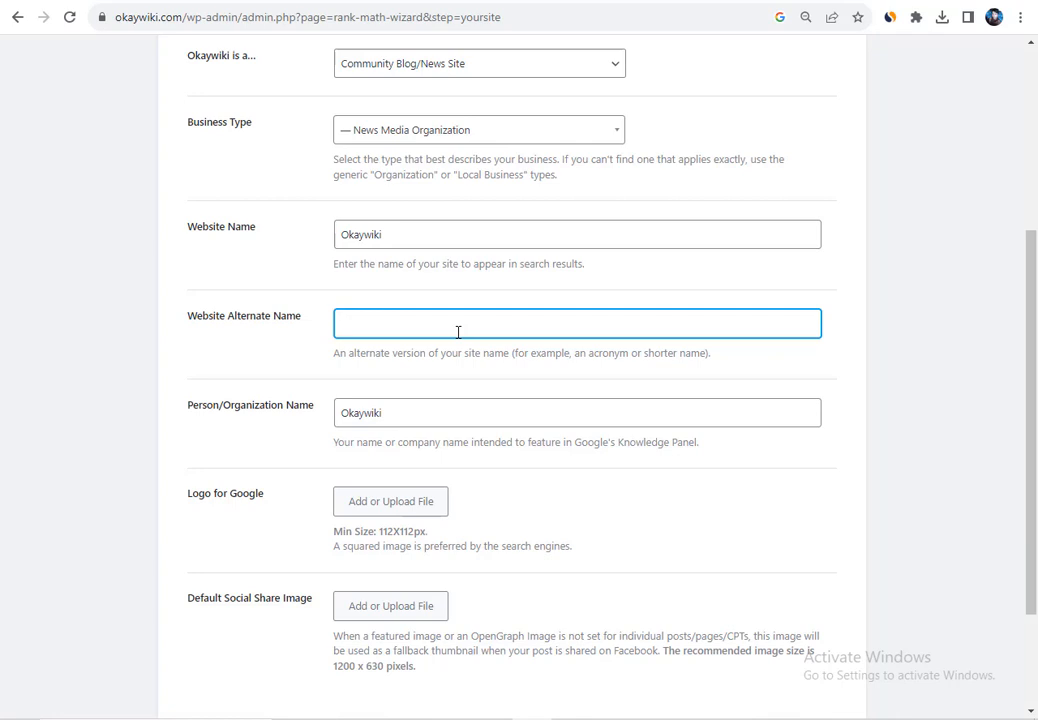
# Step: Use the existing Brand-Logo.png from the media library as the logo for Google
pyautogui.scroll(-1, 462, 332)
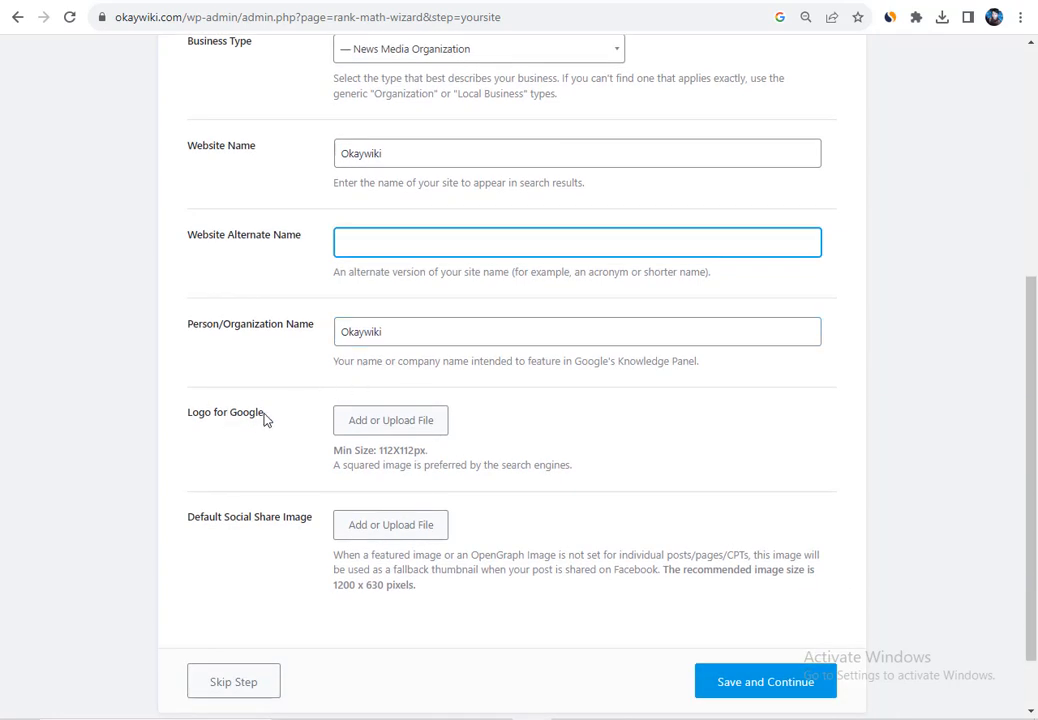
pyautogui.click(363, 425)
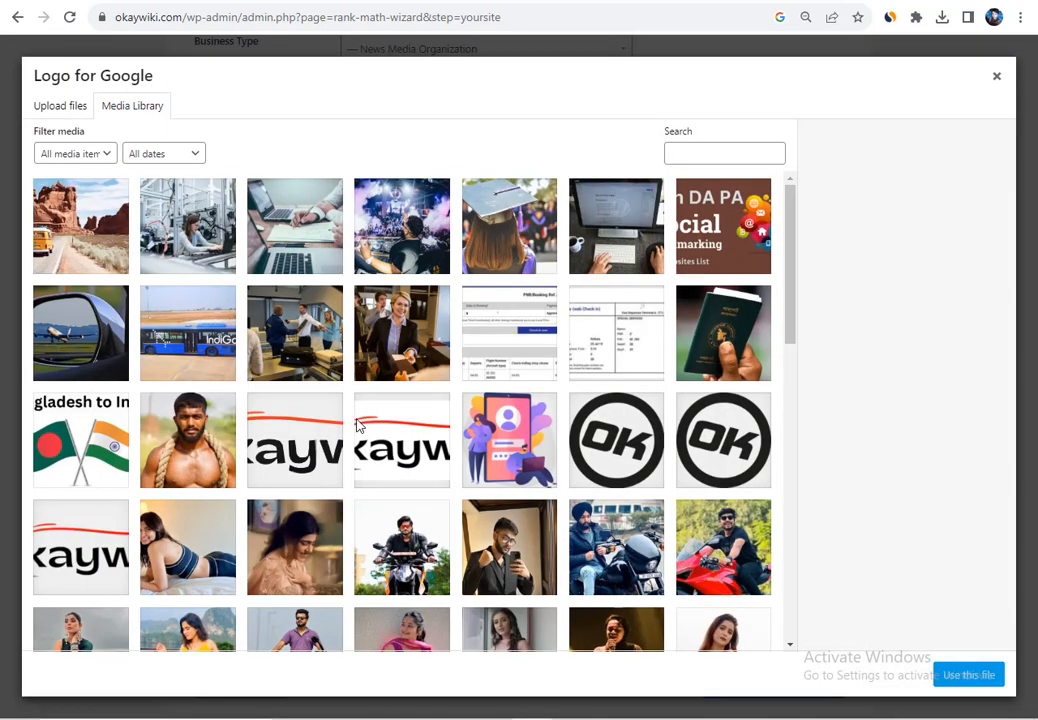
pyautogui.click(430, 442)
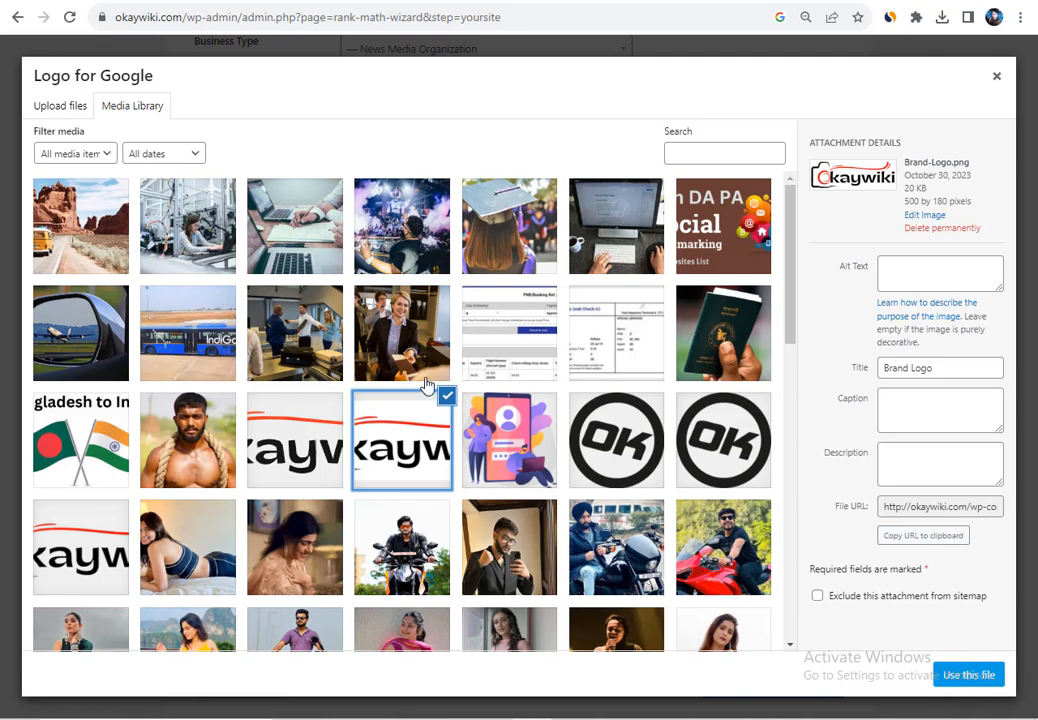
pyautogui.click(66, 112)
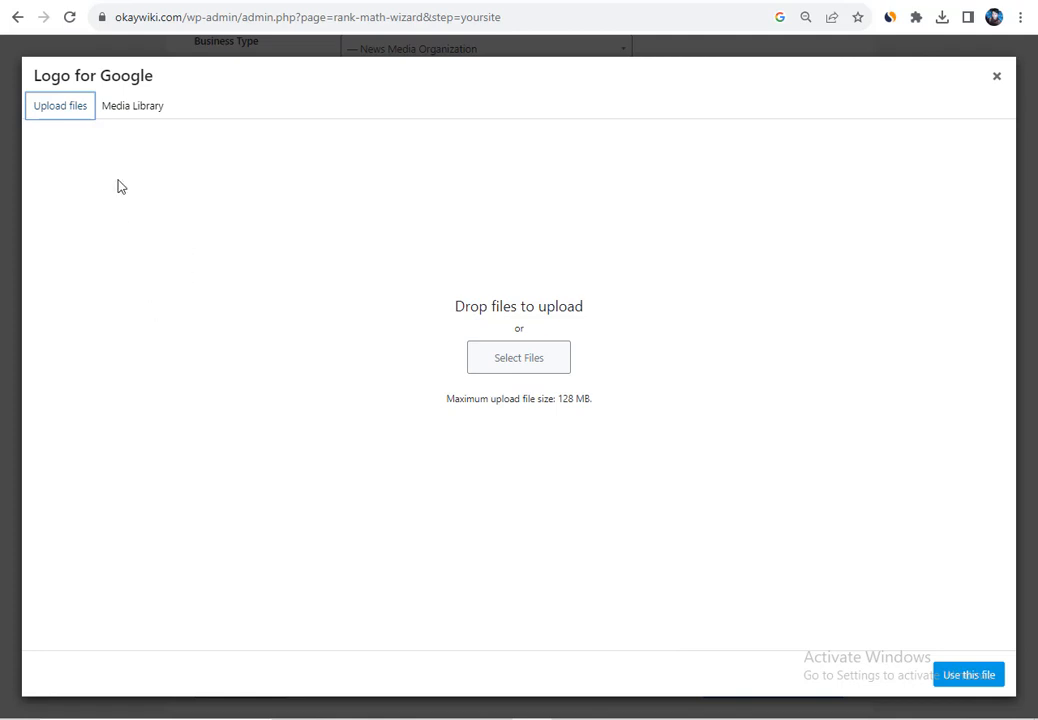
pyautogui.click(132, 107)
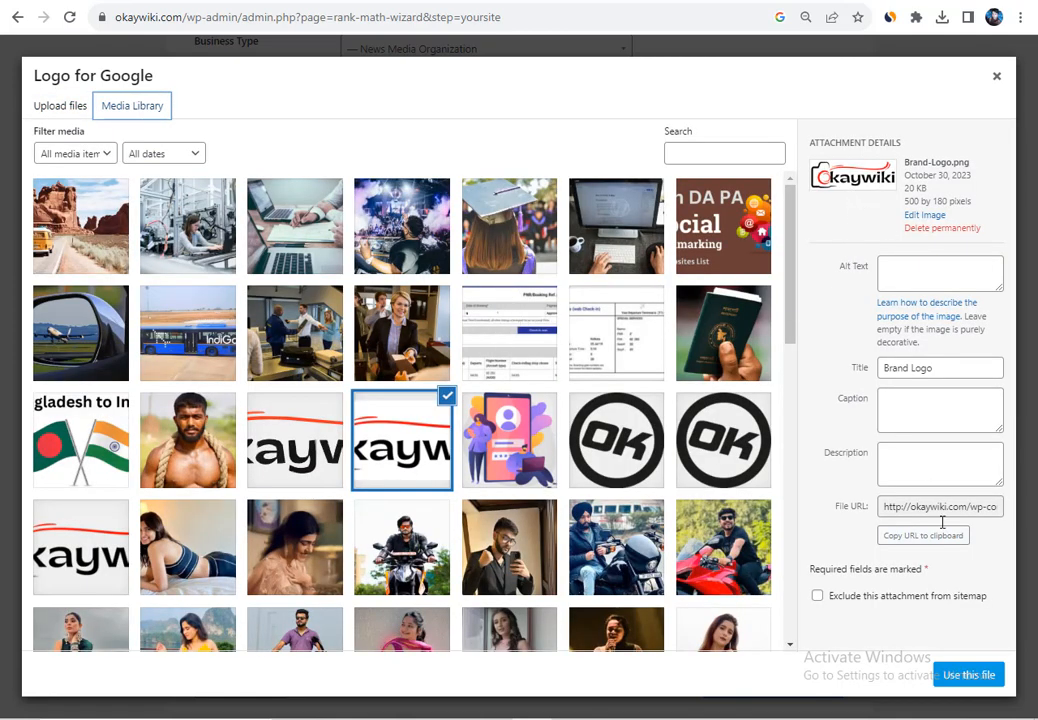
pyautogui.click(987, 680)
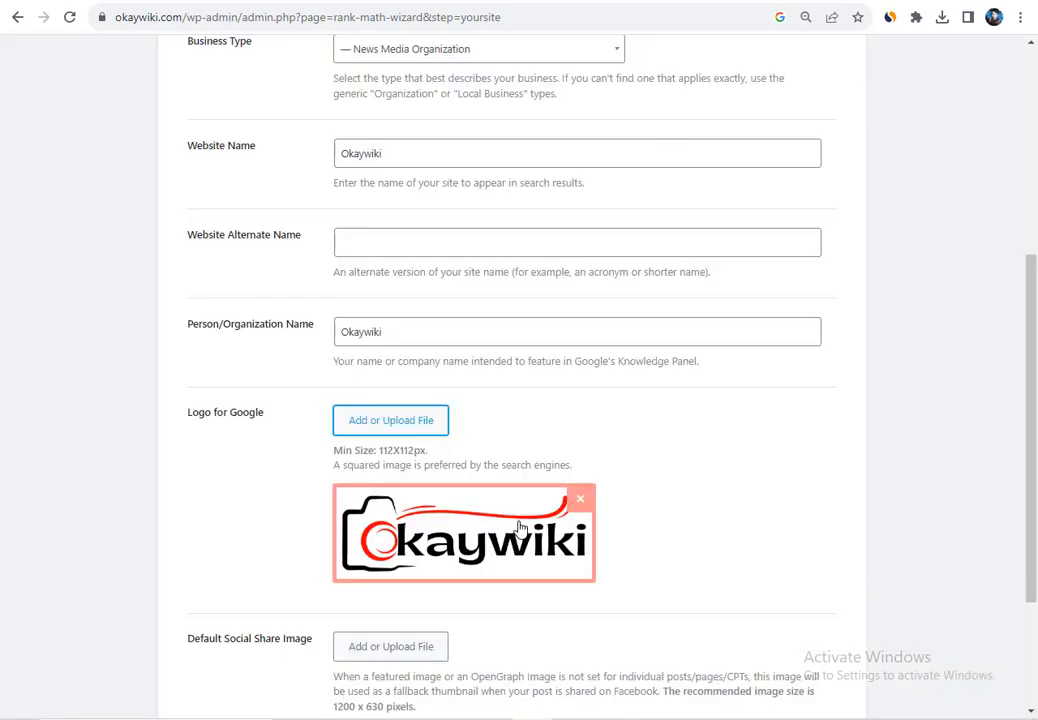
# Step: Upload okaywiki.png from the Downloads folder as the default social share image and save the Your Site settings
pyautogui.scroll(-2, 503, 493)
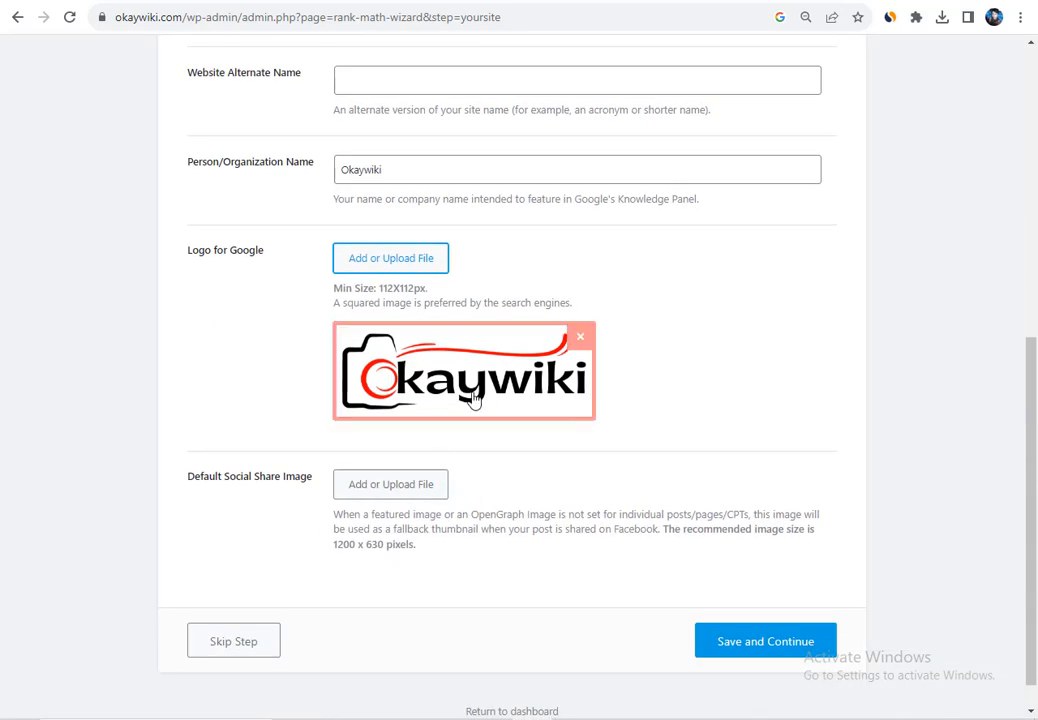
pyautogui.scroll(-1, 485, 410)
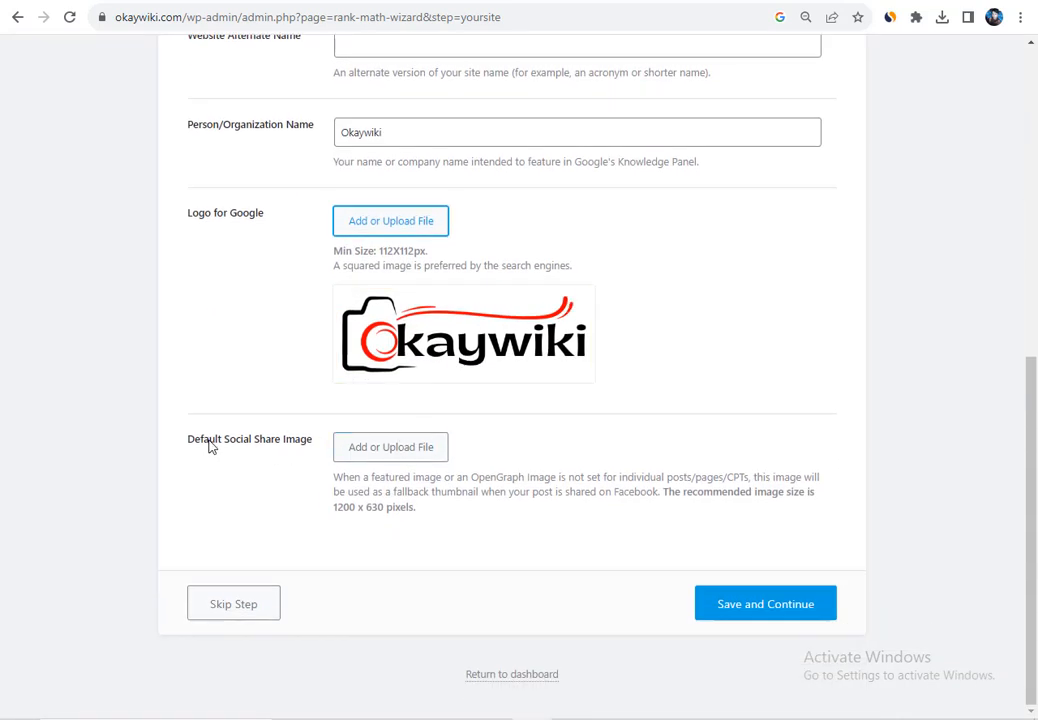
pyautogui.click(378, 452)
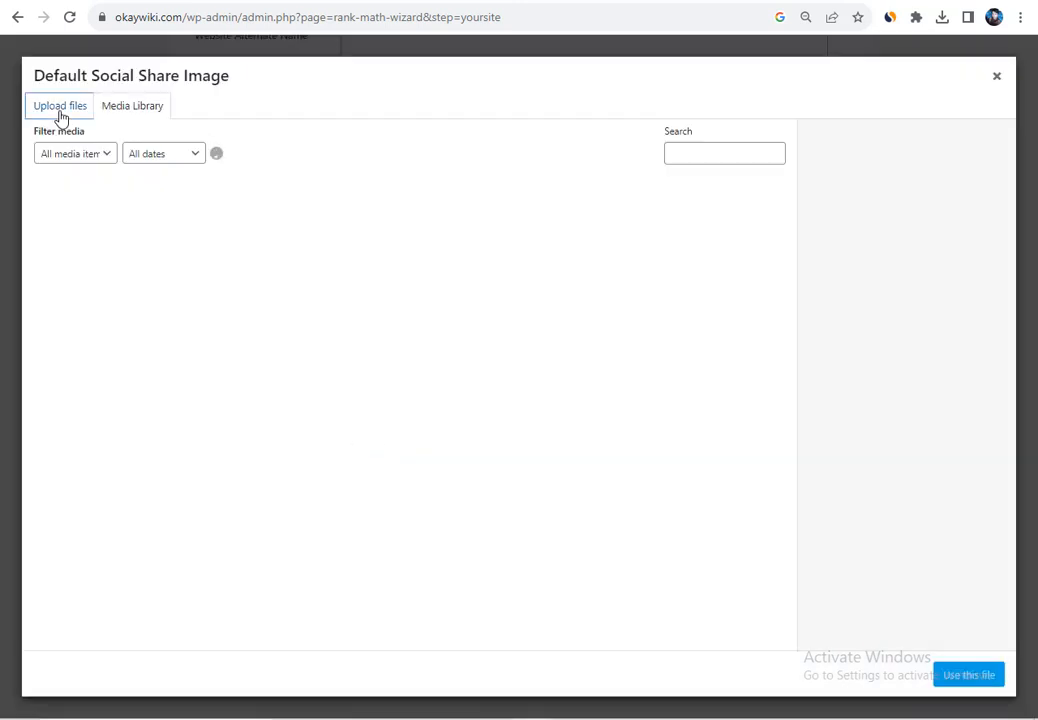
pyautogui.click(60, 117)
pyautogui.click(514, 362)
pyautogui.click(226, 163)
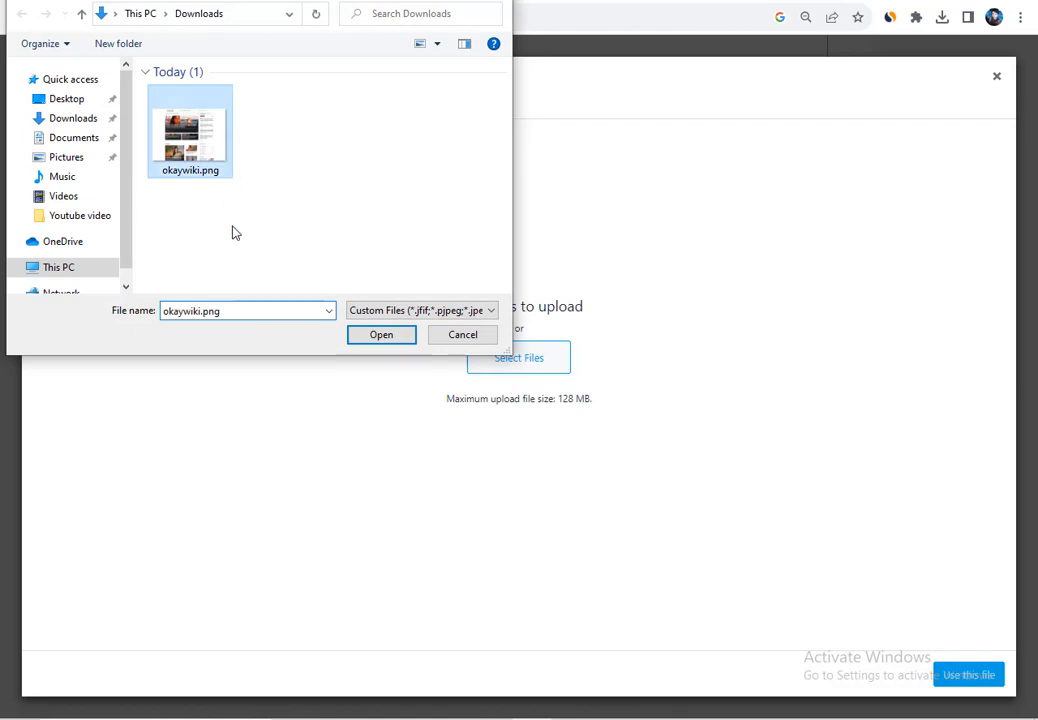
pyautogui.click(382, 337)
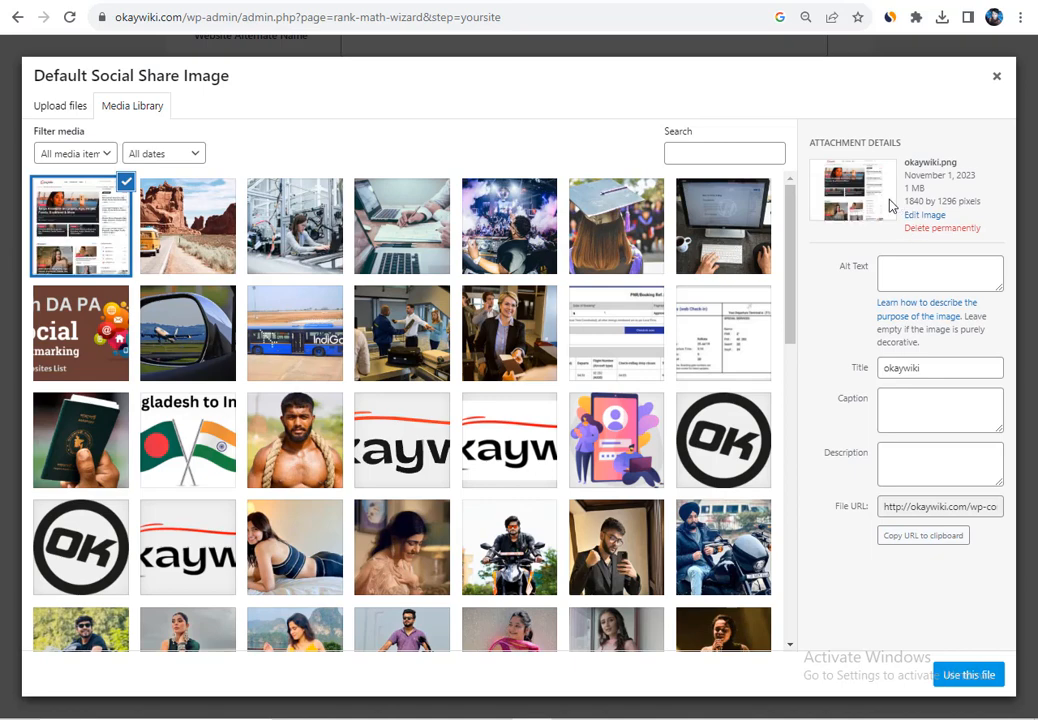
pyautogui.click(961, 676)
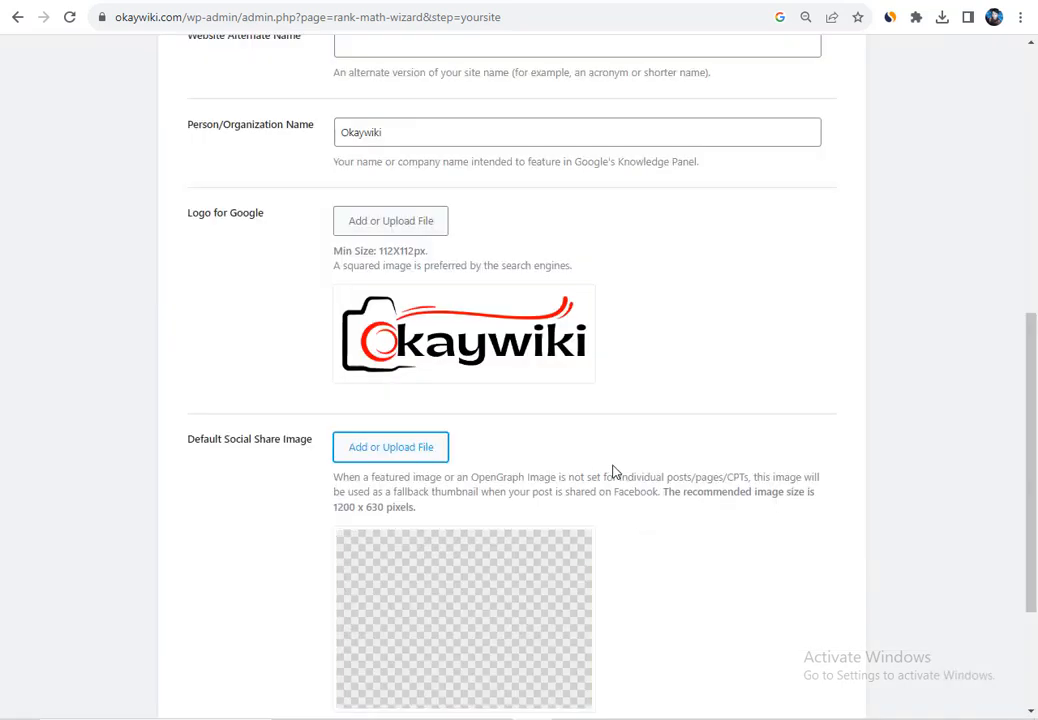
pyautogui.scroll(-2, 615, 472)
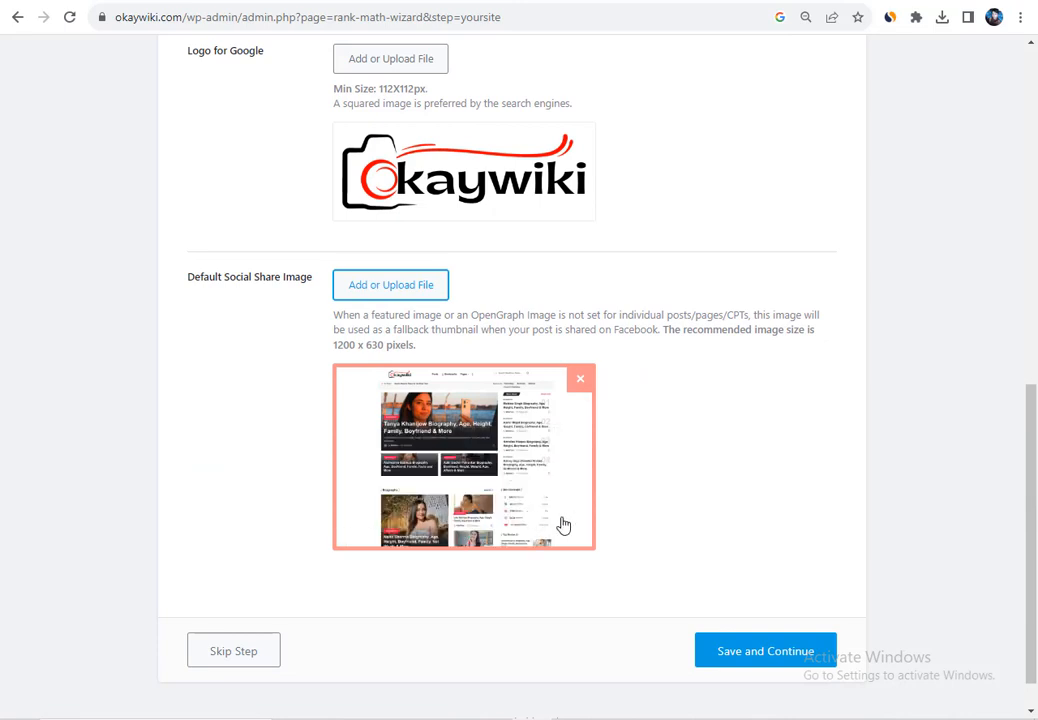
pyautogui.click(727, 661)
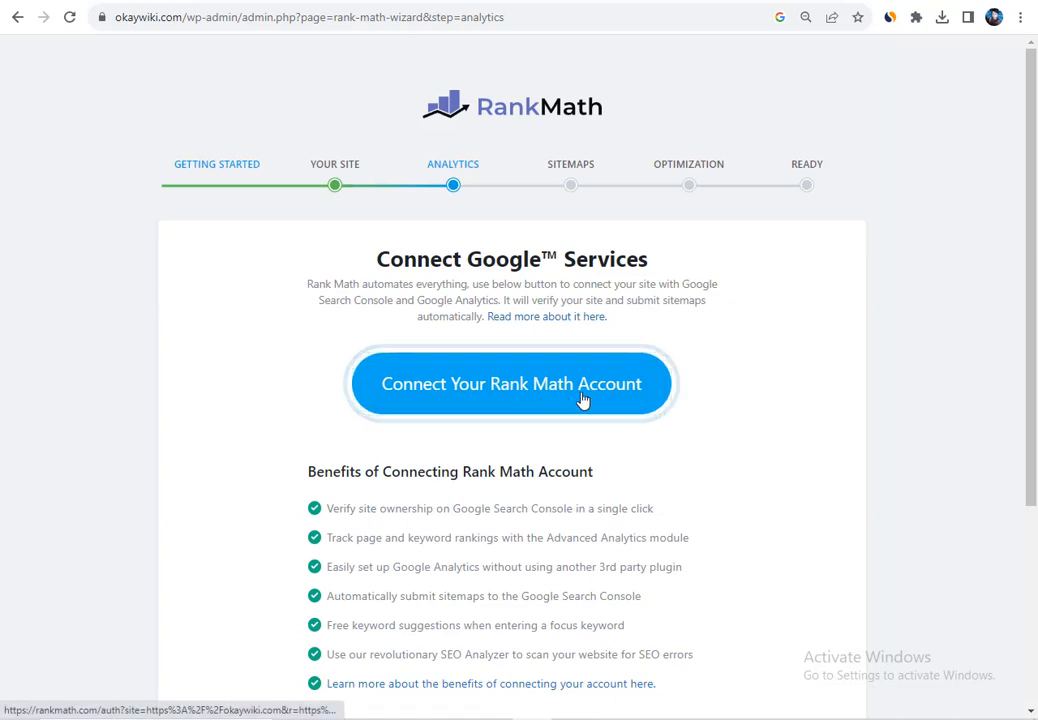
# Step: Connect the Rank Math account by logging in with the second listed Google account, and activate the Rank Math Free Plan for okaywiki.com
pyautogui.scroll(-3, 905, 395)
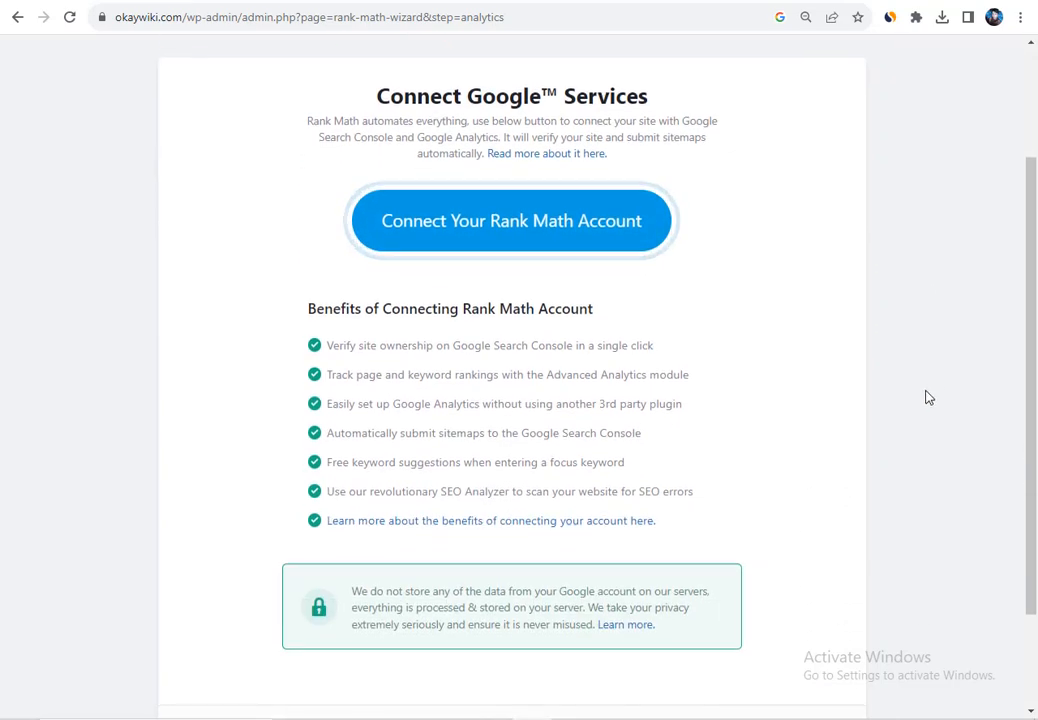
pyautogui.scroll(-3, 928, 397)
pyautogui.scroll(5, 928, 397)
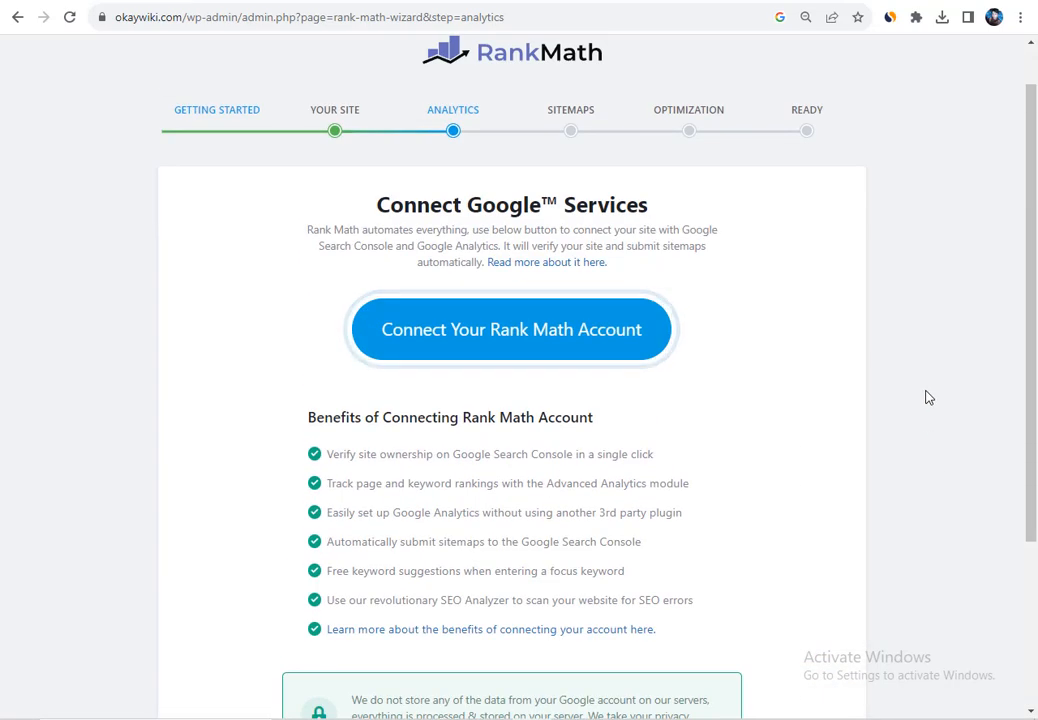
pyautogui.scroll(-3, 900, 418)
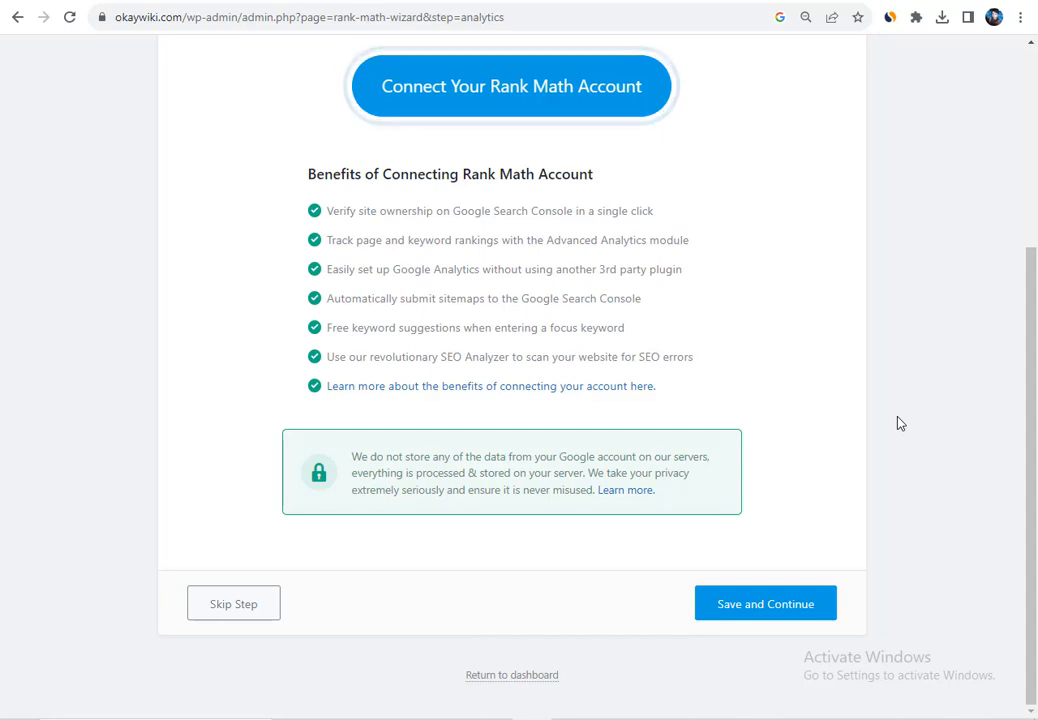
pyautogui.scroll(3, 899, 423)
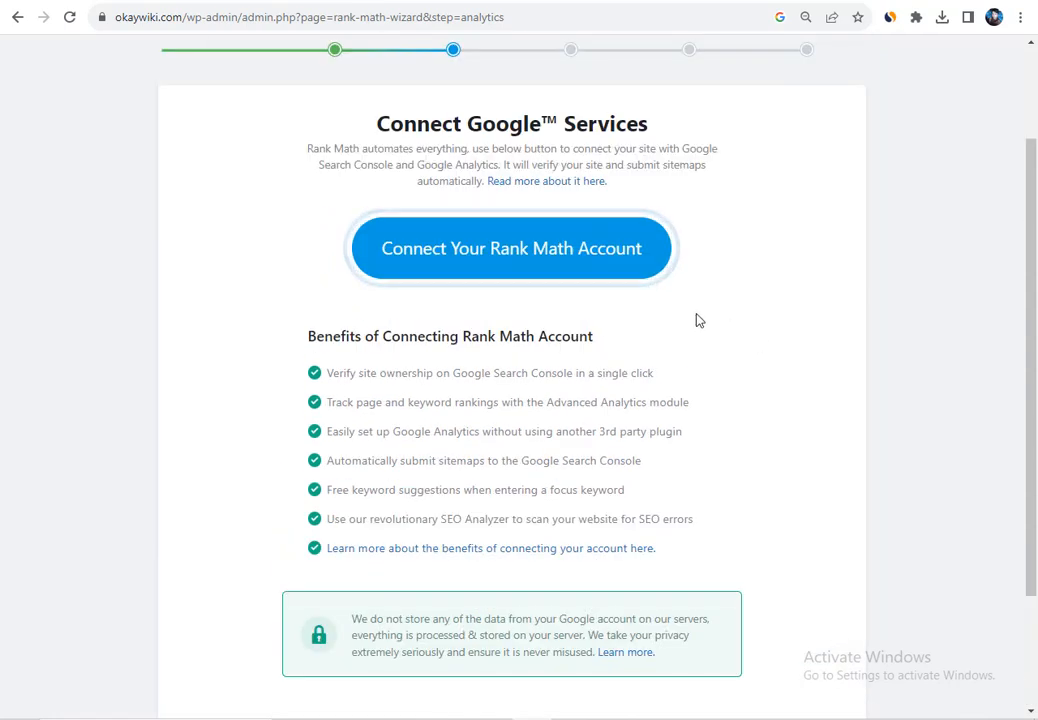
pyautogui.scroll(1, 621, 313)
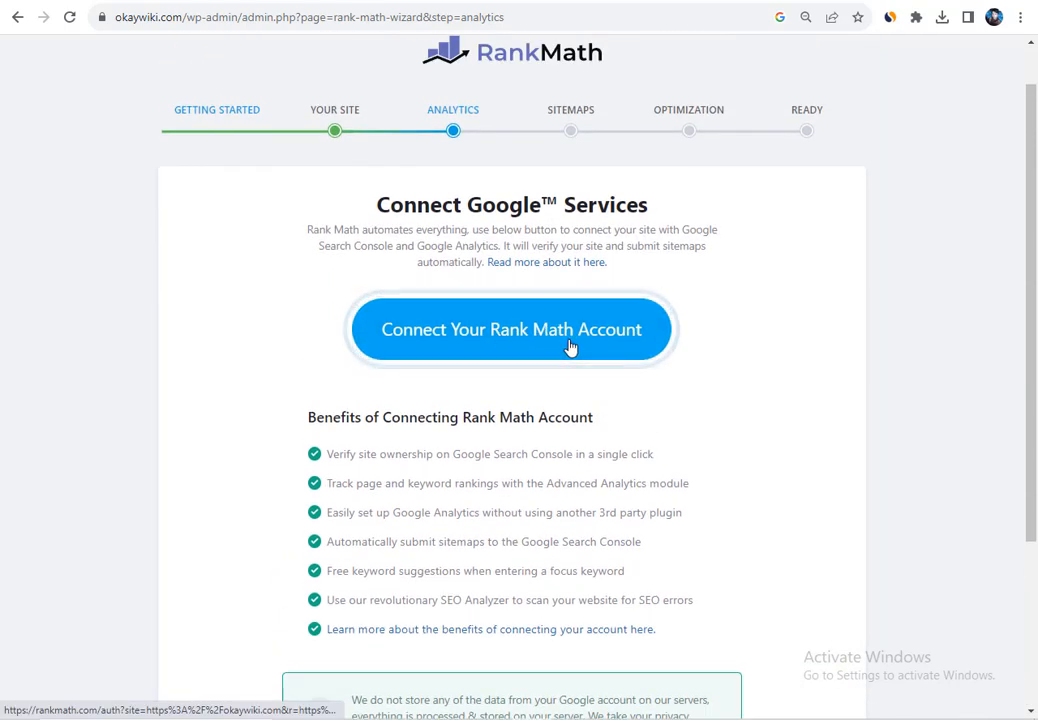
pyautogui.click(569, 346)
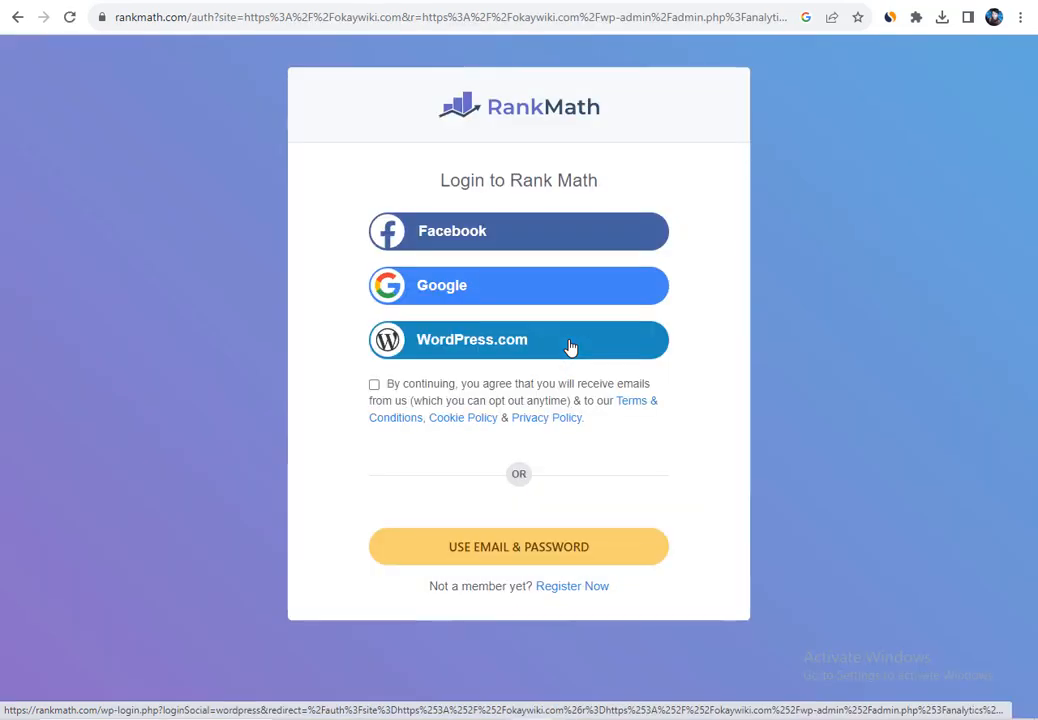
pyautogui.click(450, 288)
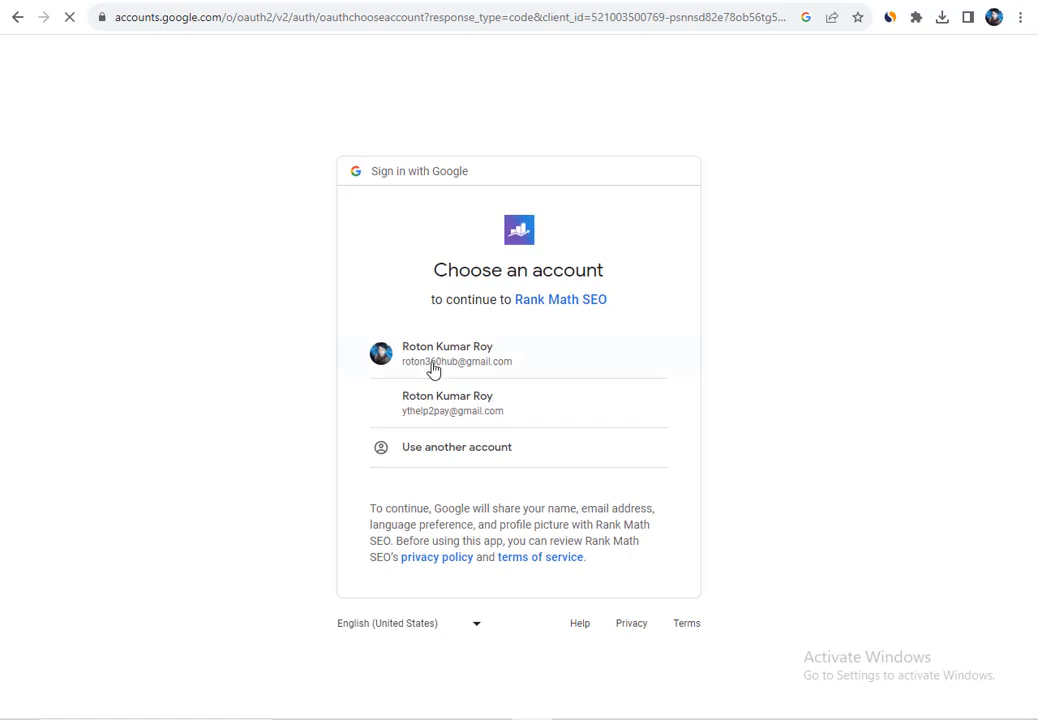
pyautogui.click(446, 404)
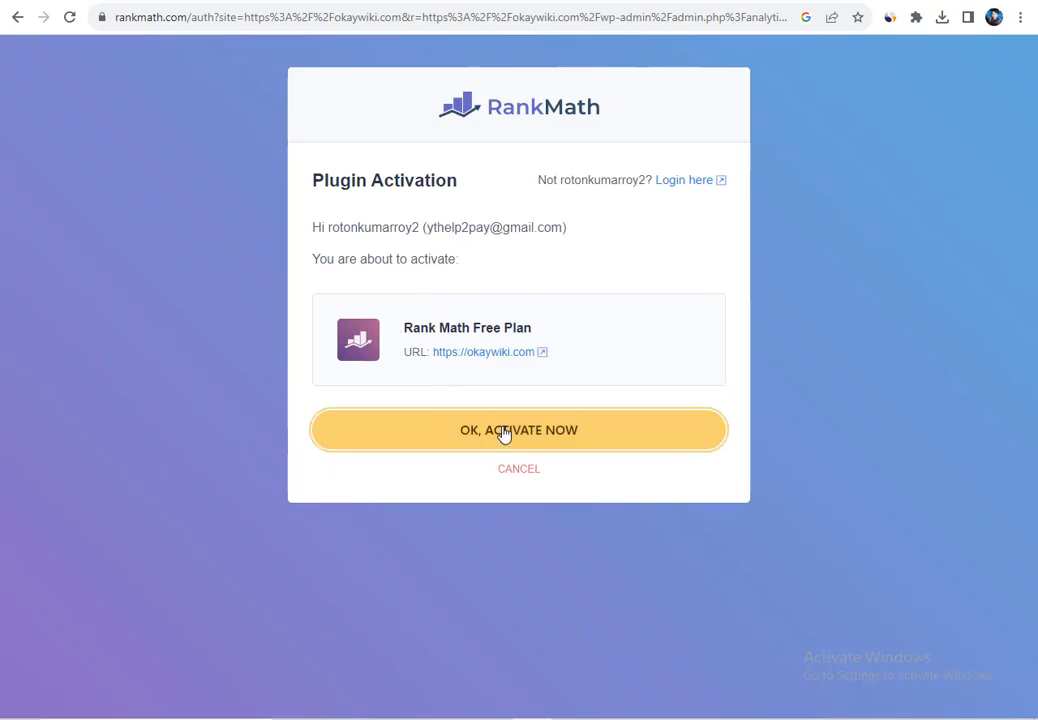
pyautogui.click(576, 435)
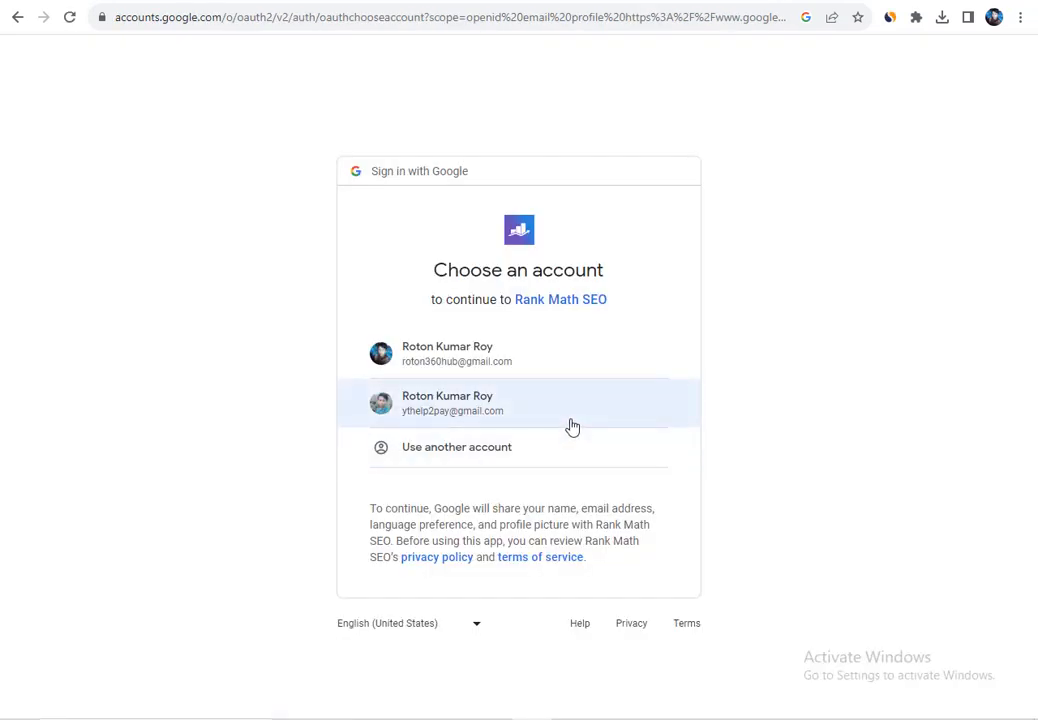
# Step: Authorize Rank Math SEO with the same Google account, granting all requested Analytics, Search Console and site management permissions
pyautogui.click(501, 423)
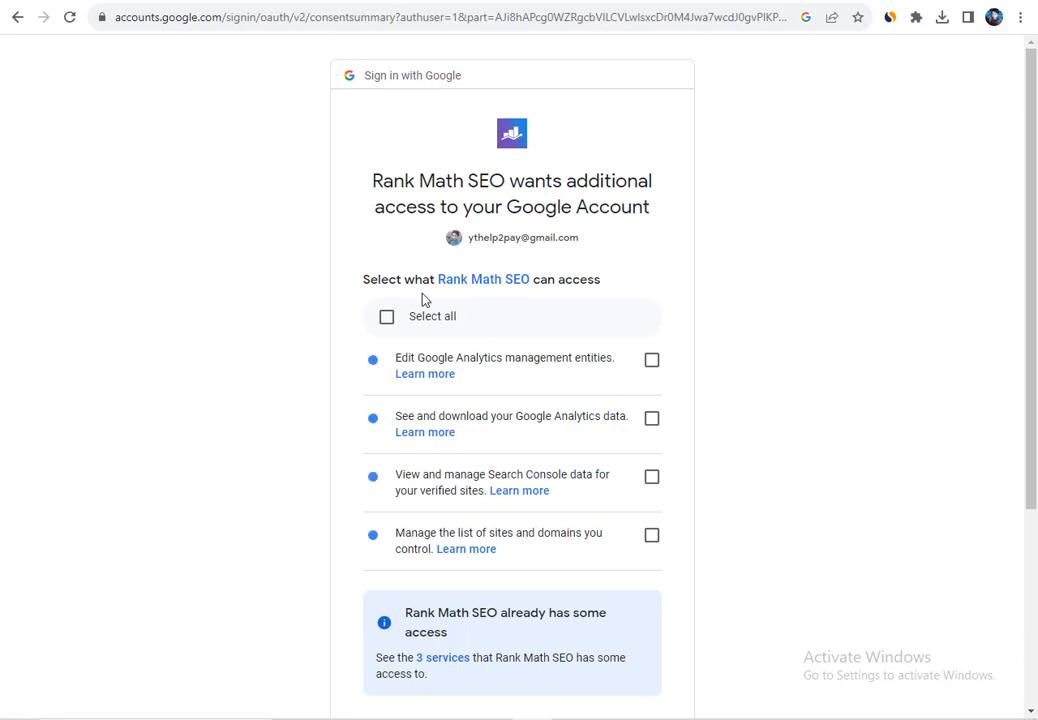
pyautogui.click(386, 320)
pyautogui.scroll(-3, 639, 389)
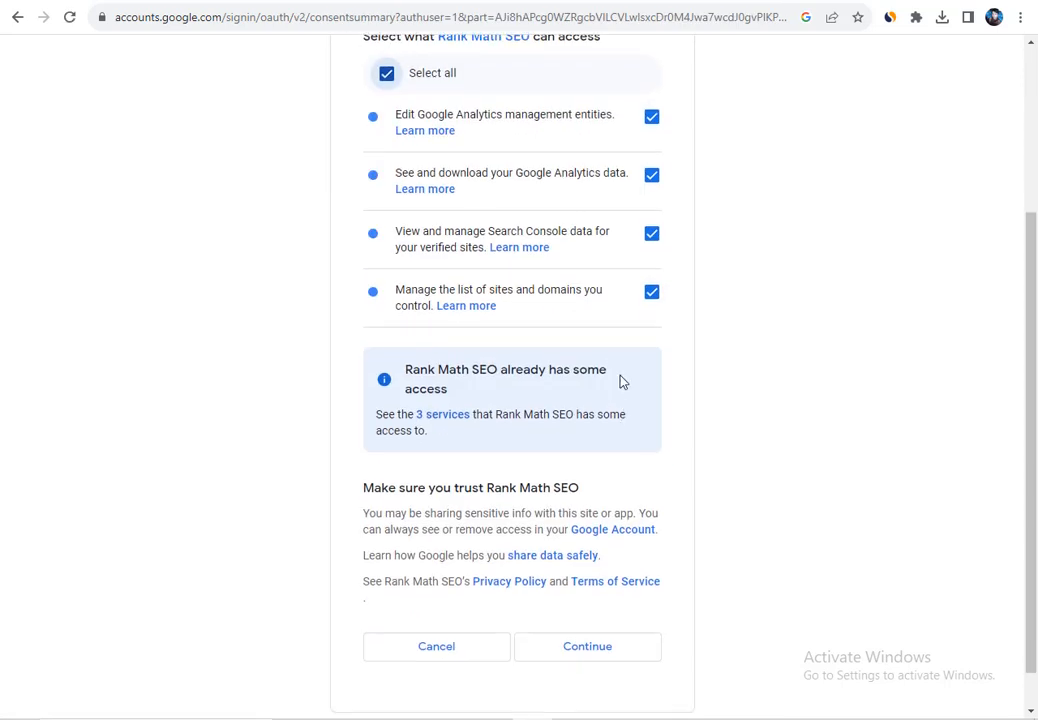
pyautogui.click(605, 648)
pyautogui.scroll(2, 790, 473)
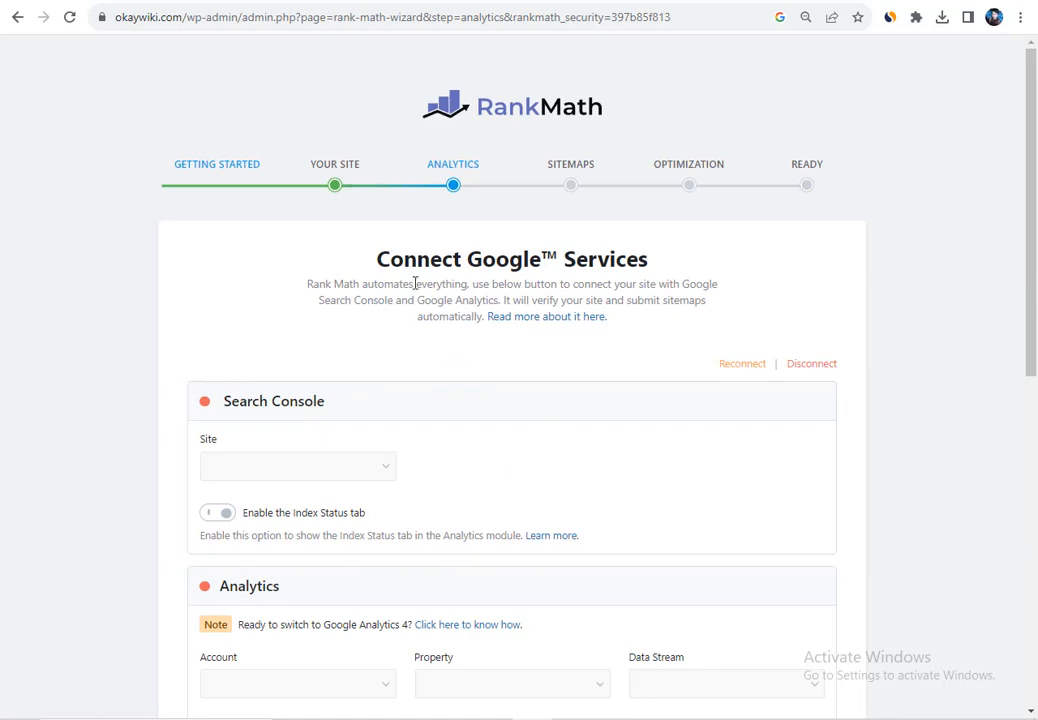
# Step: Check which Search Console sites and Google Analytics accounts are available for the connected account
pyautogui.scroll(-2, 418, 263)
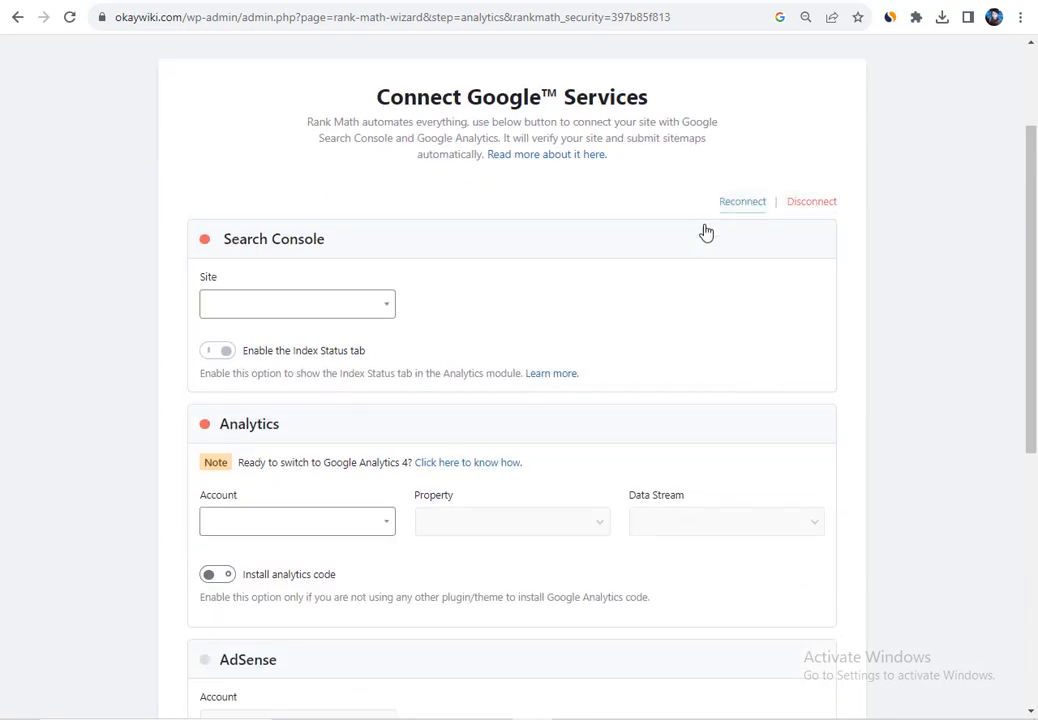
pyautogui.click(302, 308)
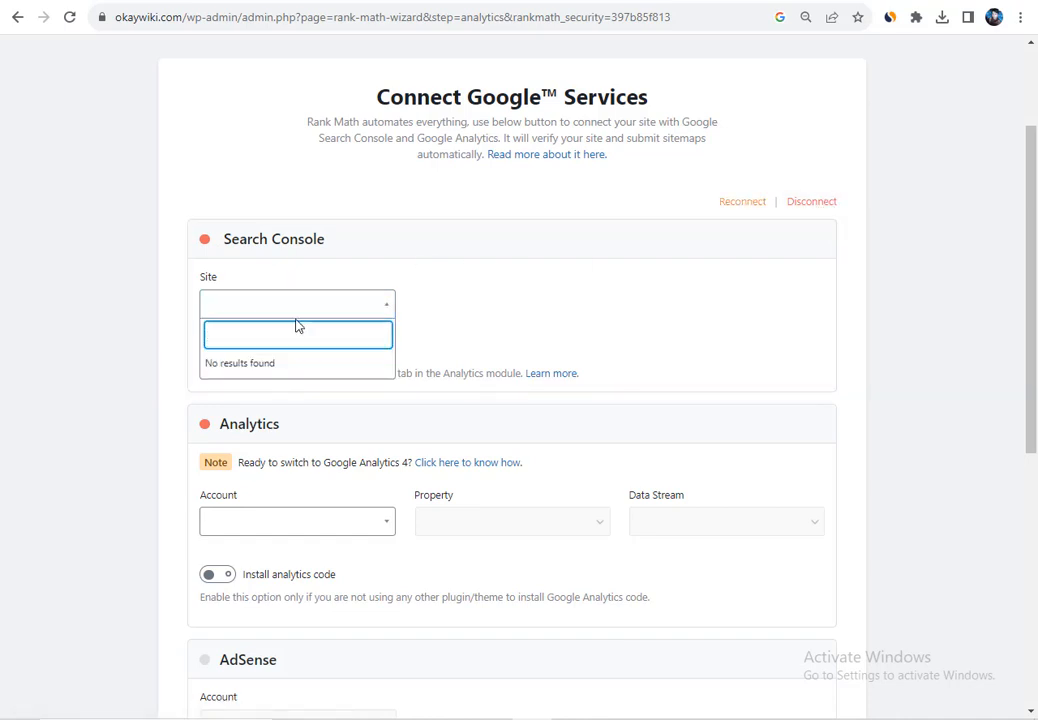
pyautogui.click(303, 310)
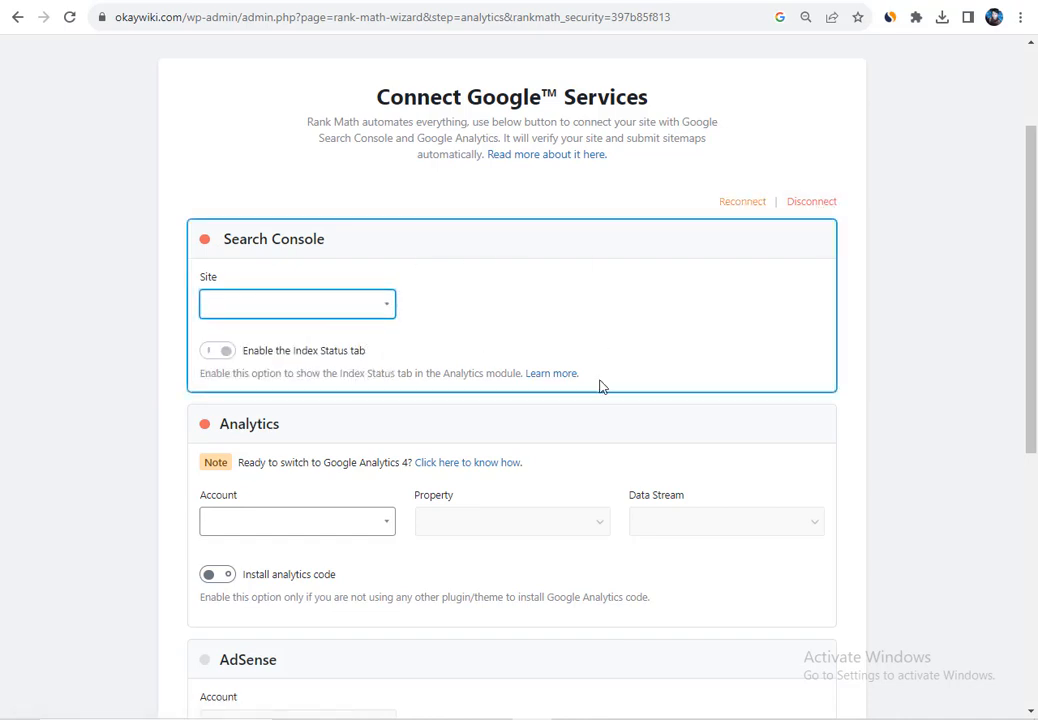
pyautogui.scroll(-2, 600, 387)
pyautogui.click(357, 359)
pyautogui.click(358, 359)
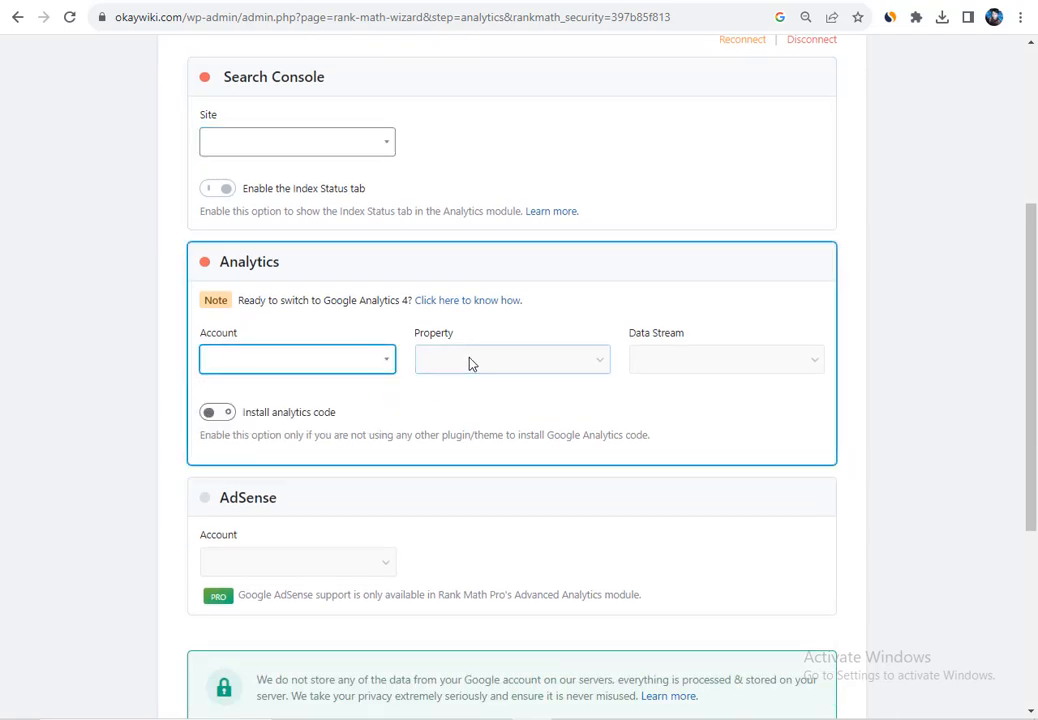
# Step: Save the Analytics step with Email Reports enabled and continue to the sitemap configuration
pyautogui.scroll(-3, 681, 364)
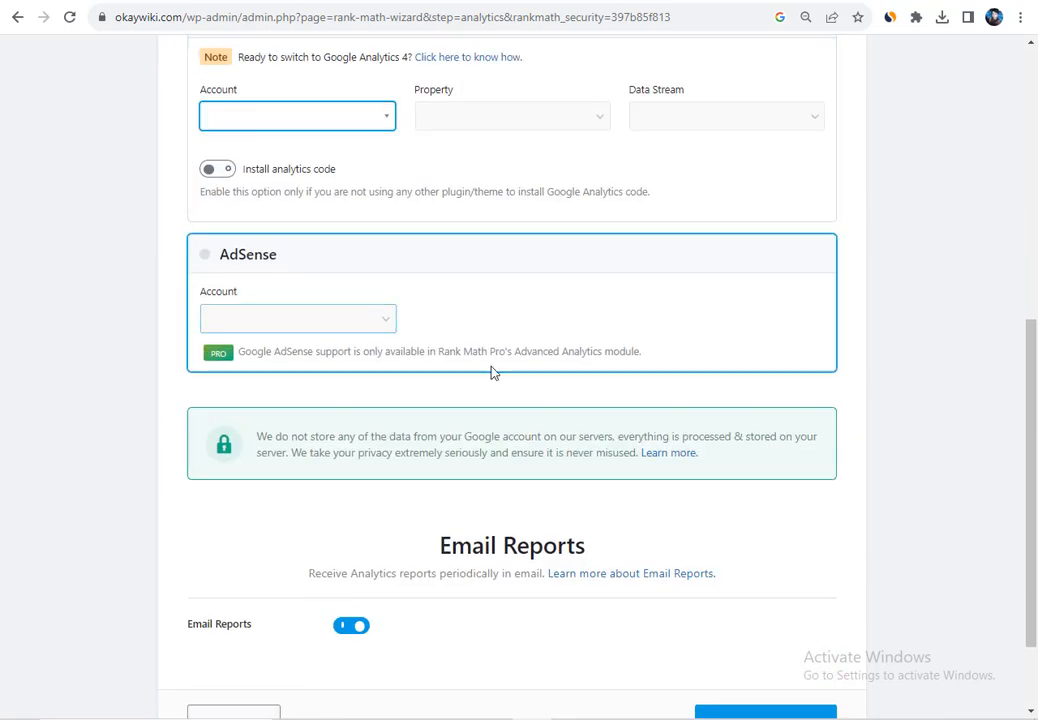
pyautogui.scroll(-2, 480, 400)
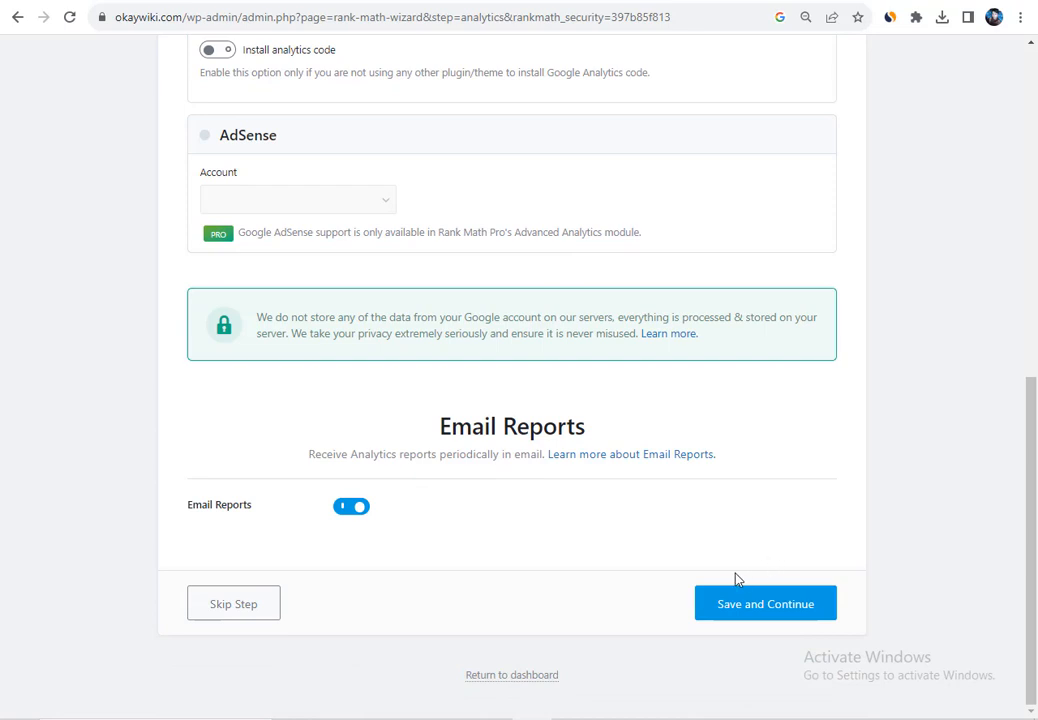
pyautogui.click(739, 605)
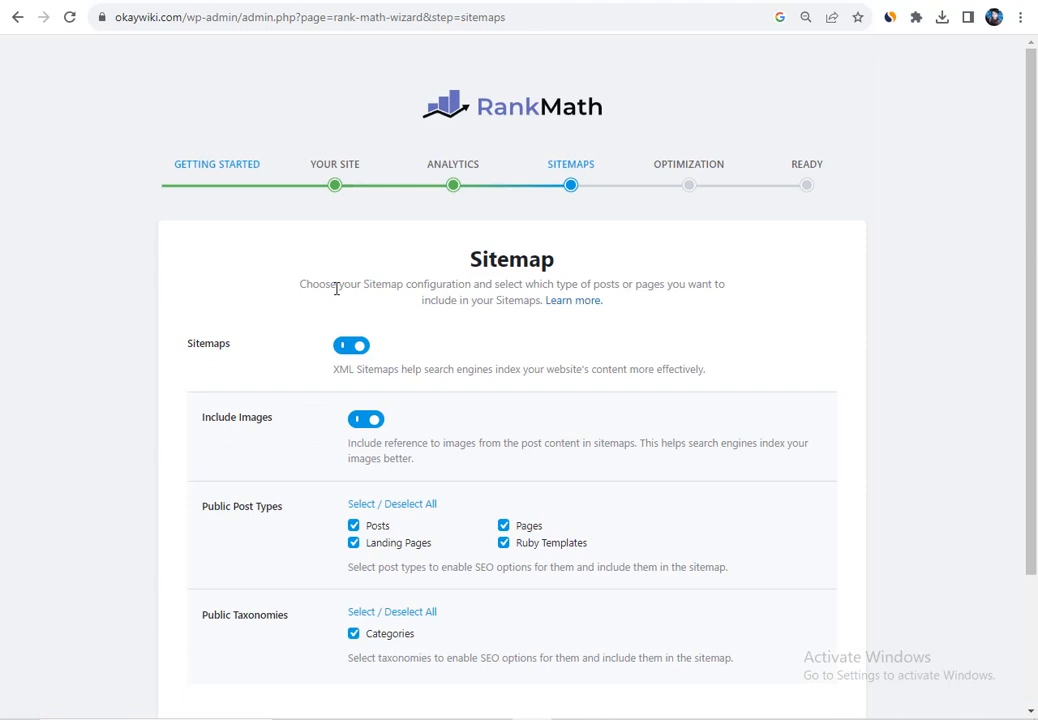
# Step: Exclude Landing Pages and Ruby Templates from the sitemap's public post types and save the sitemap configuration
pyautogui.scroll(-1, 336, 288)
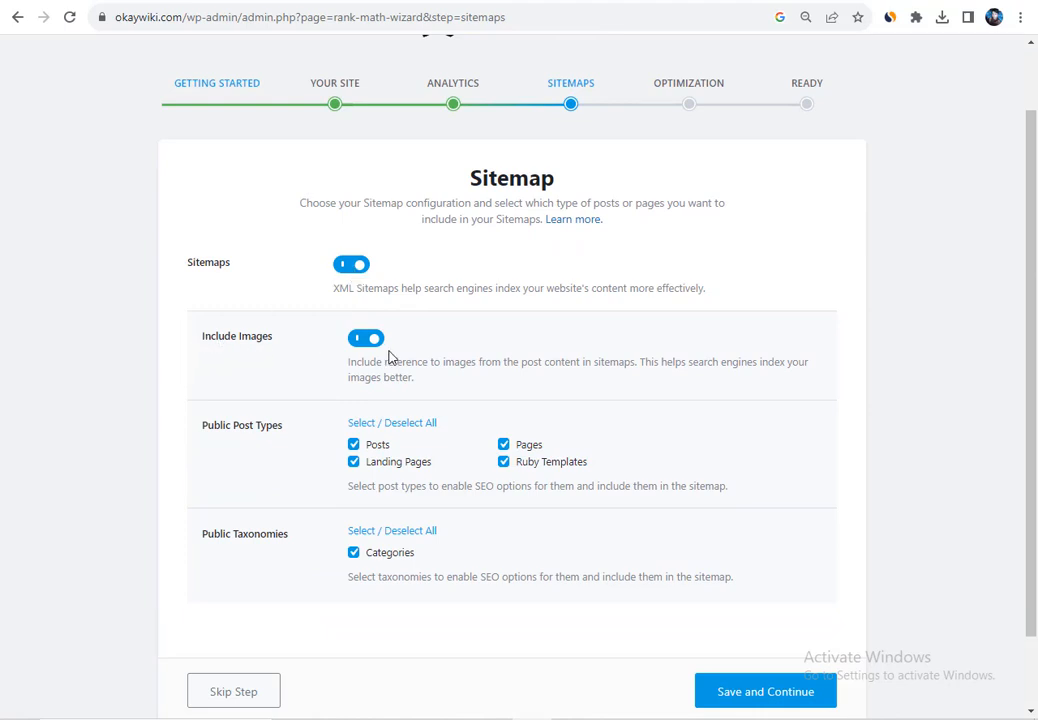
pyautogui.scroll(-1, 380, 354)
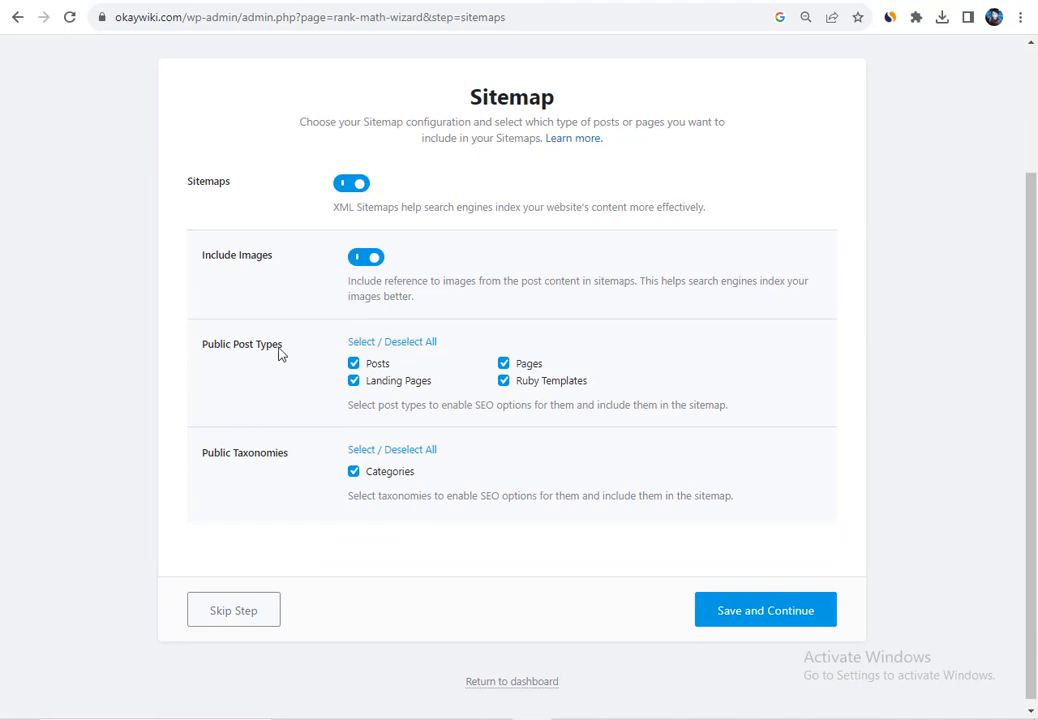
pyautogui.click(354, 383)
pyautogui.click(505, 384)
pyautogui.scroll(-1, 534, 376)
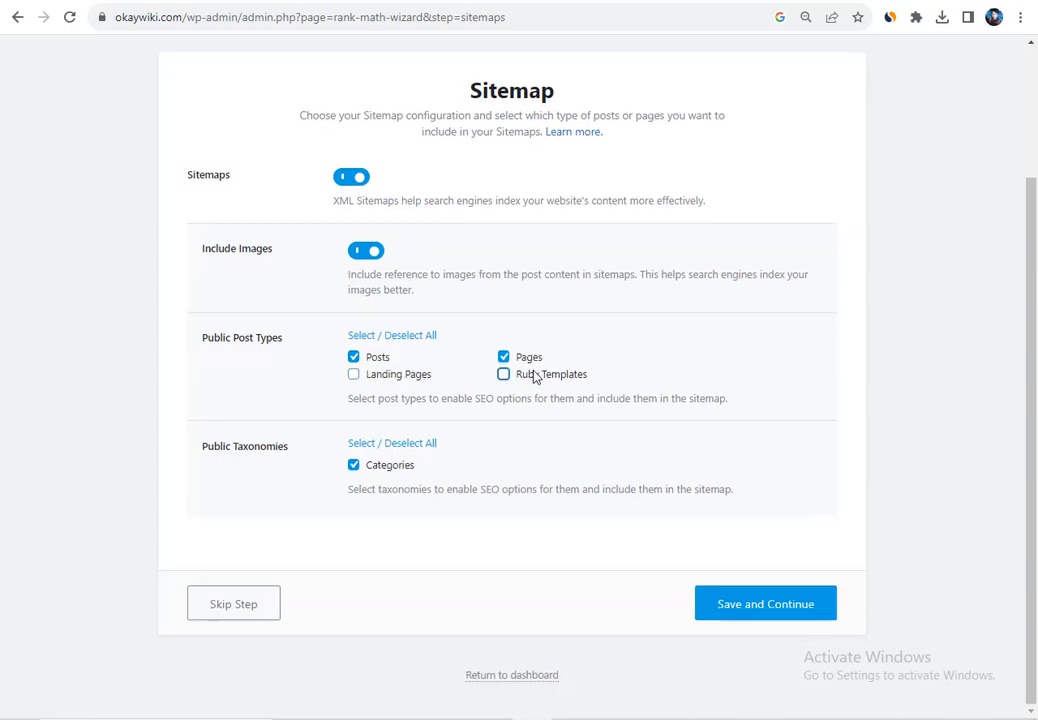
pyautogui.click(776, 606)
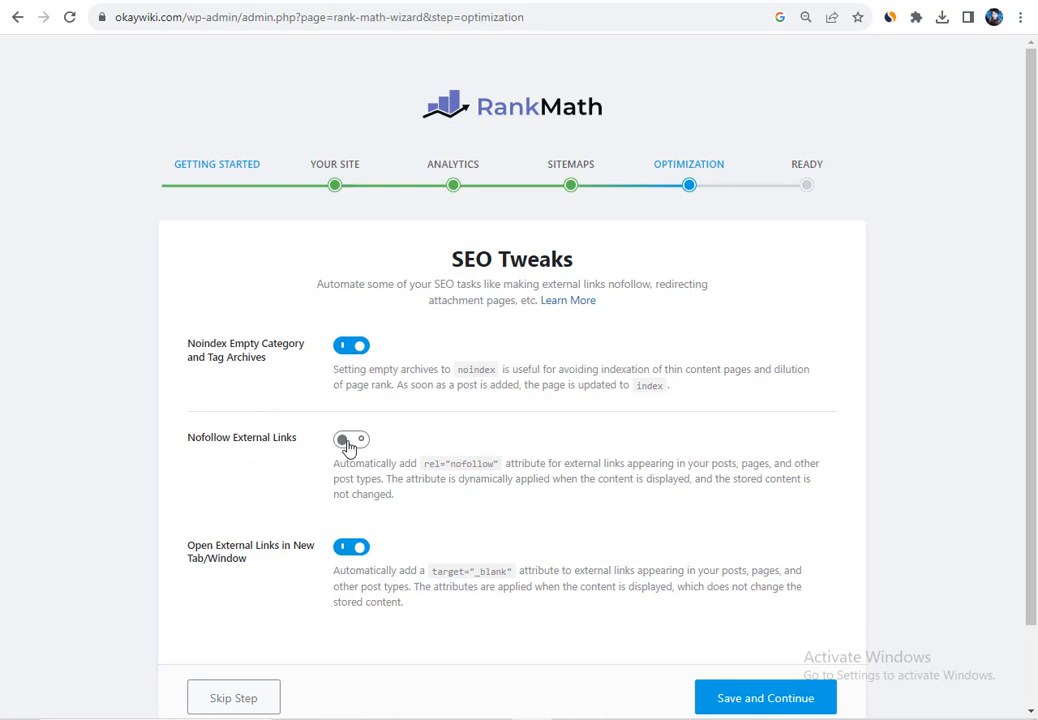
# Step: Save the SEO Tweaks with their default options and return from the completed wizard to the dashboard
pyautogui.scroll(-2, 352, 450)
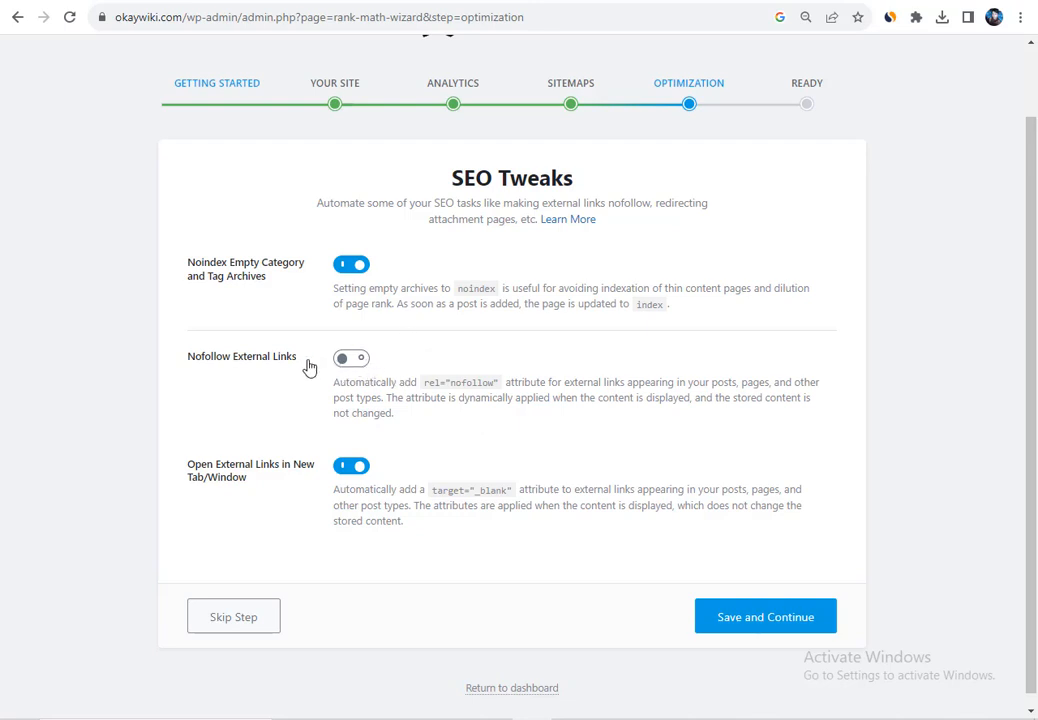
pyautogui.click(759, 634)
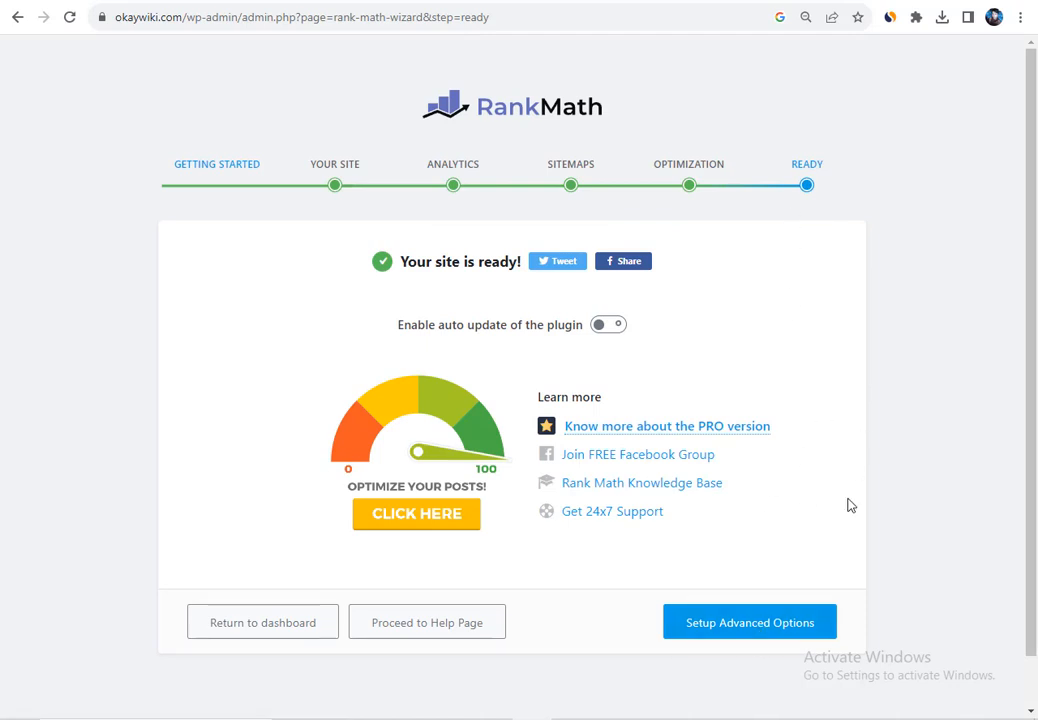
pyautogui.scroll(-1, 848, 504)
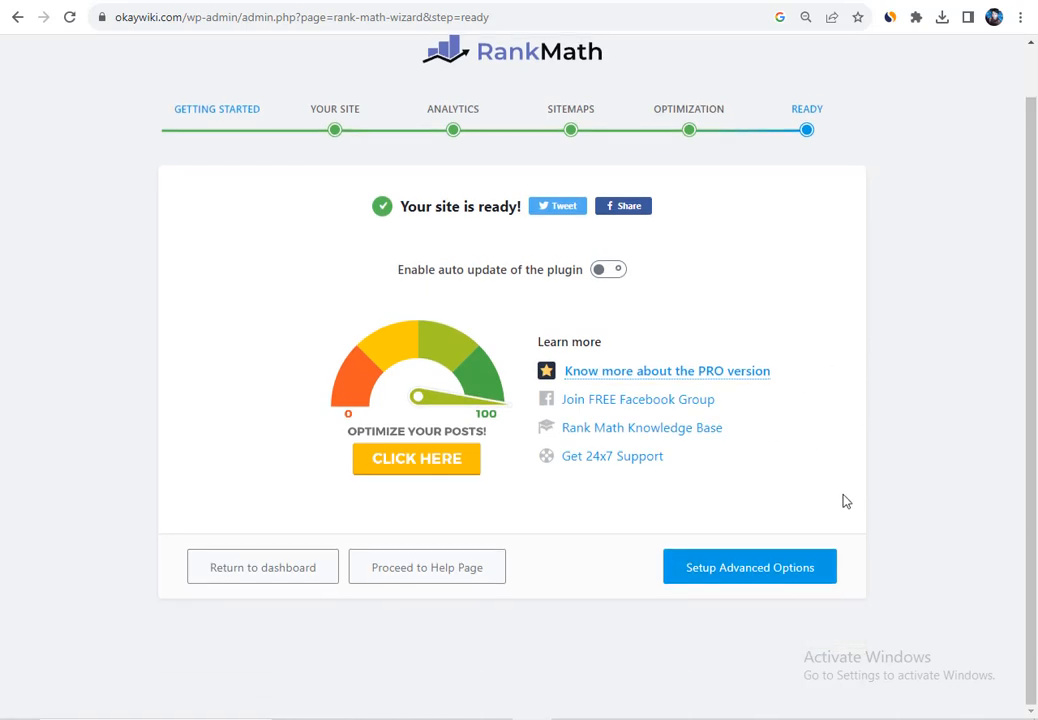
pyautogui.click(274, 583)
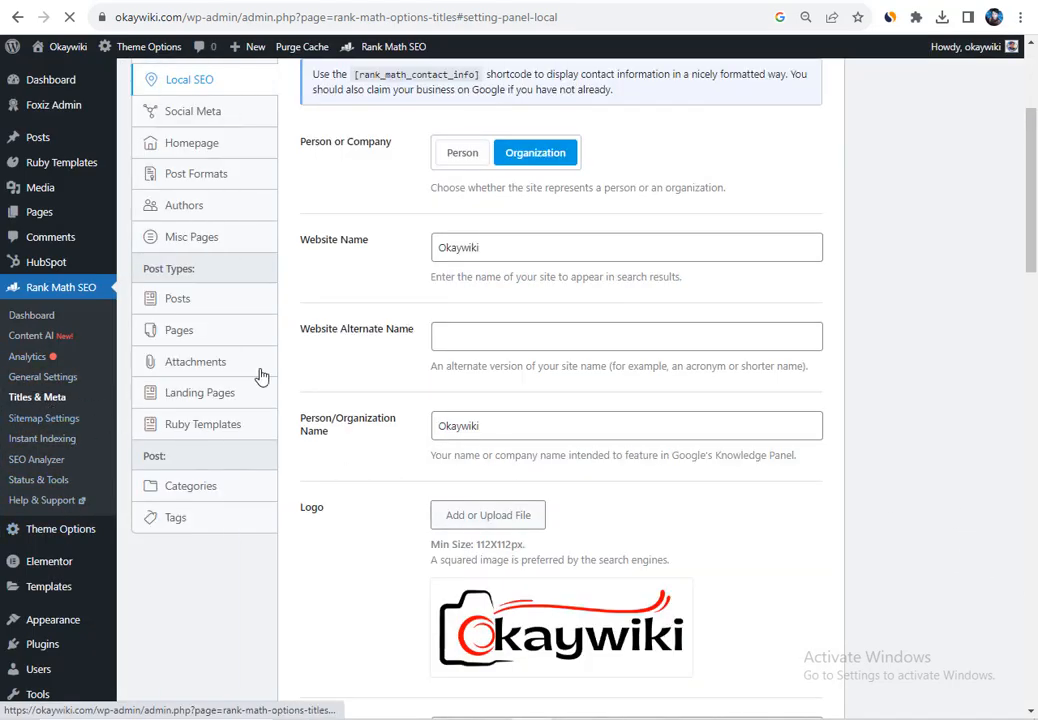
# Step: Enable Strip Category Base in the General Settings for links and check the redirect address for orphan attachments
pyautogui.scroll(3, 723, 373)
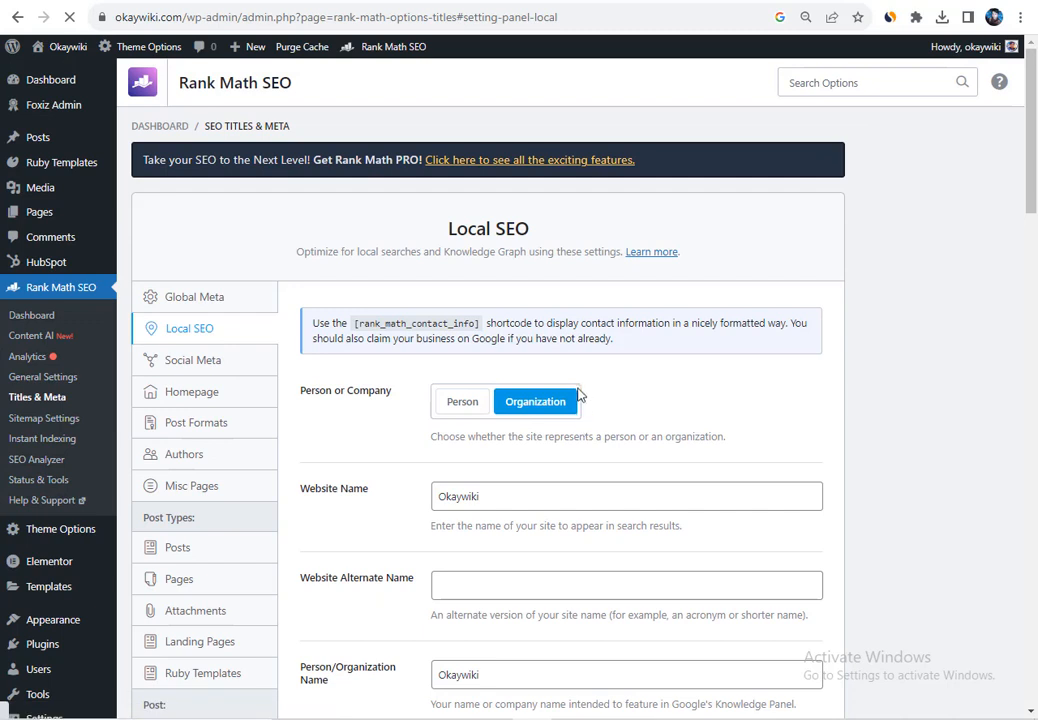
pyautogui.click(229, 307)
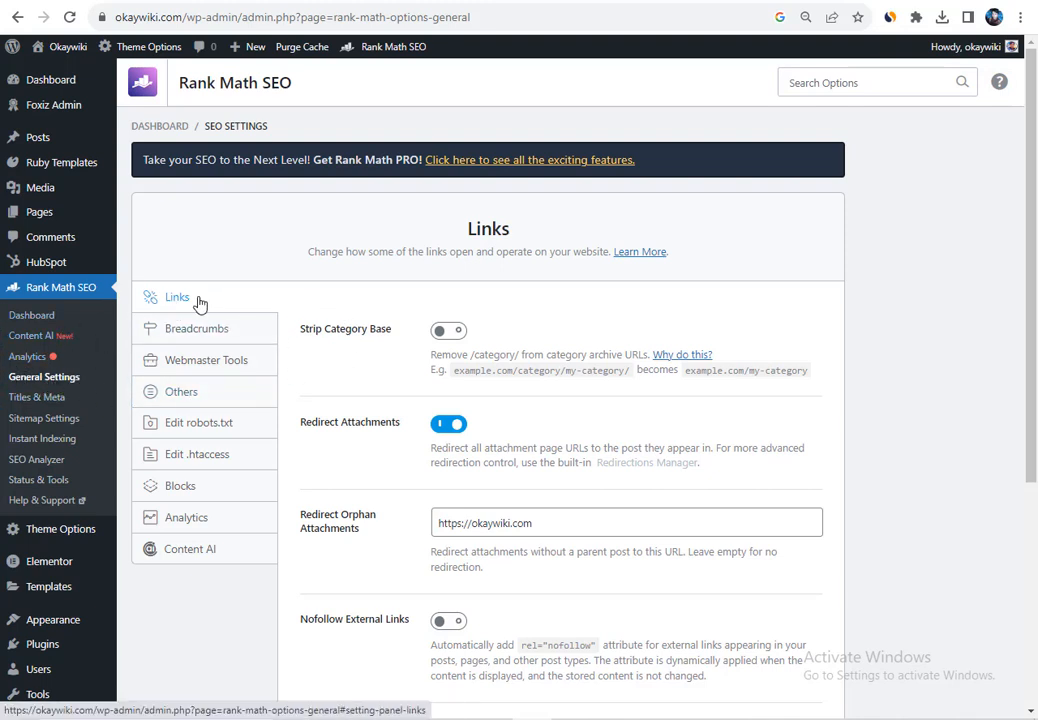
pyautogui.scroll(-1, 478, 348)
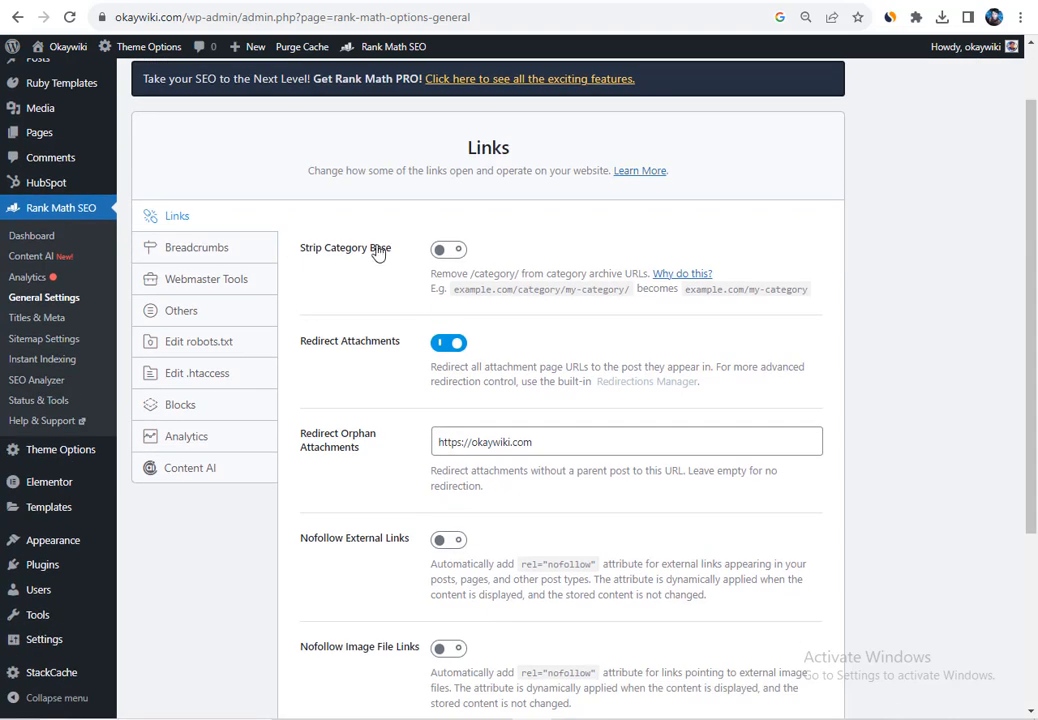
pyautogui.click(458, 251)
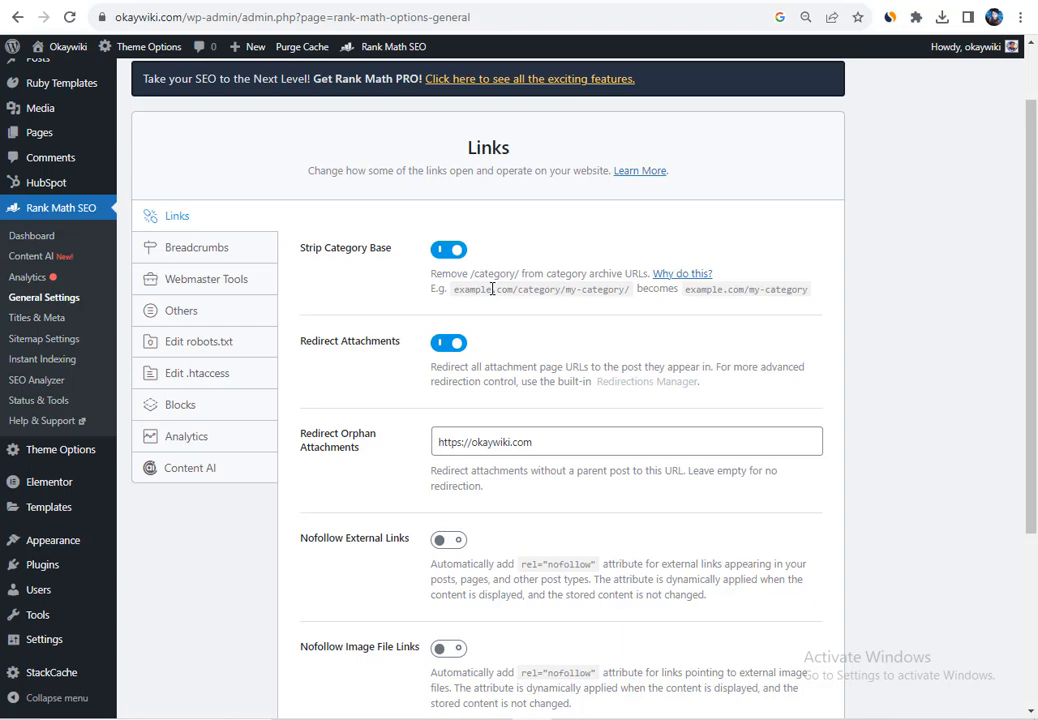
pyautogui.scroll(-2, 500, 289)
pyautogui.click(315, 272)
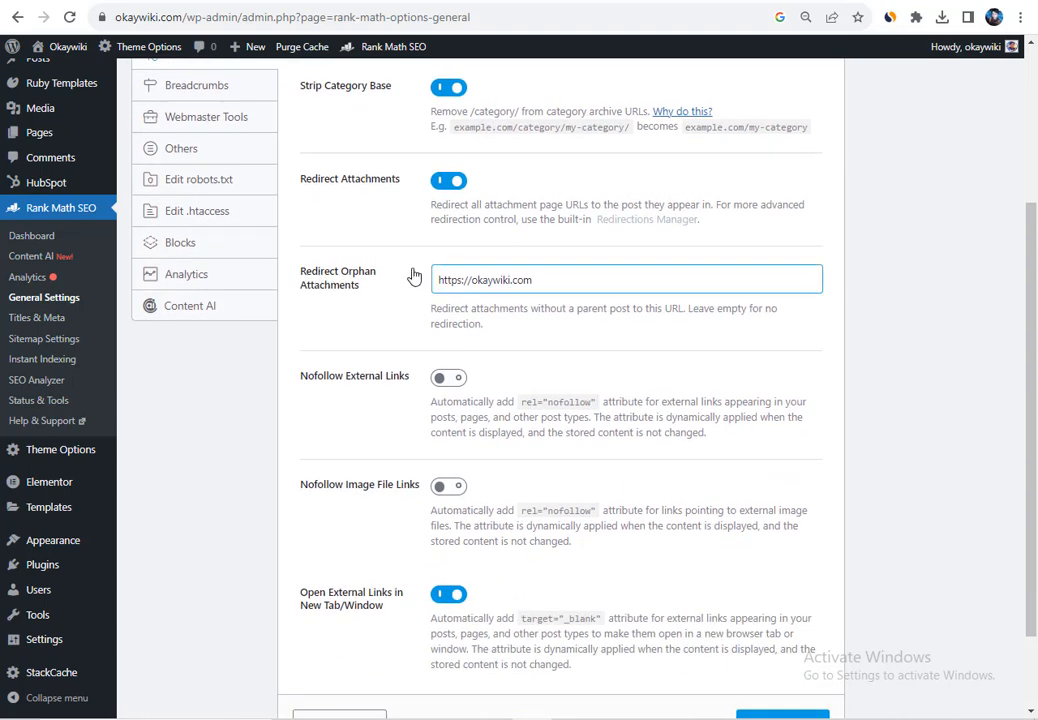
pyautogui.moveTo(571, 279); pyautogui.dragTo(350, 386)
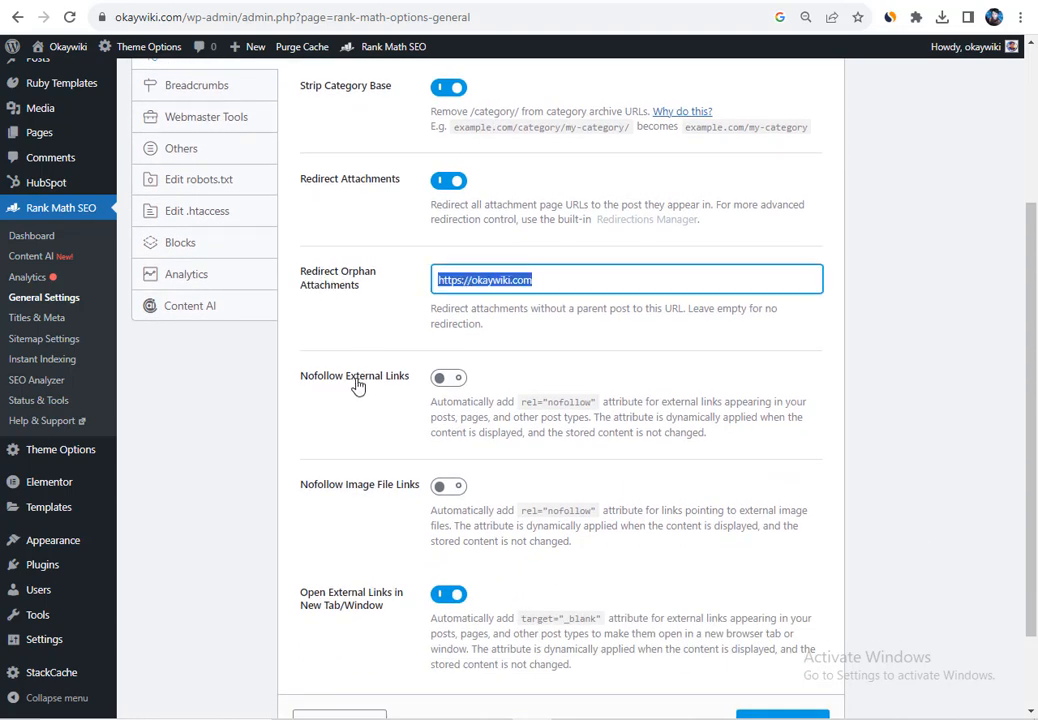
pyautogui.click(460, 388)
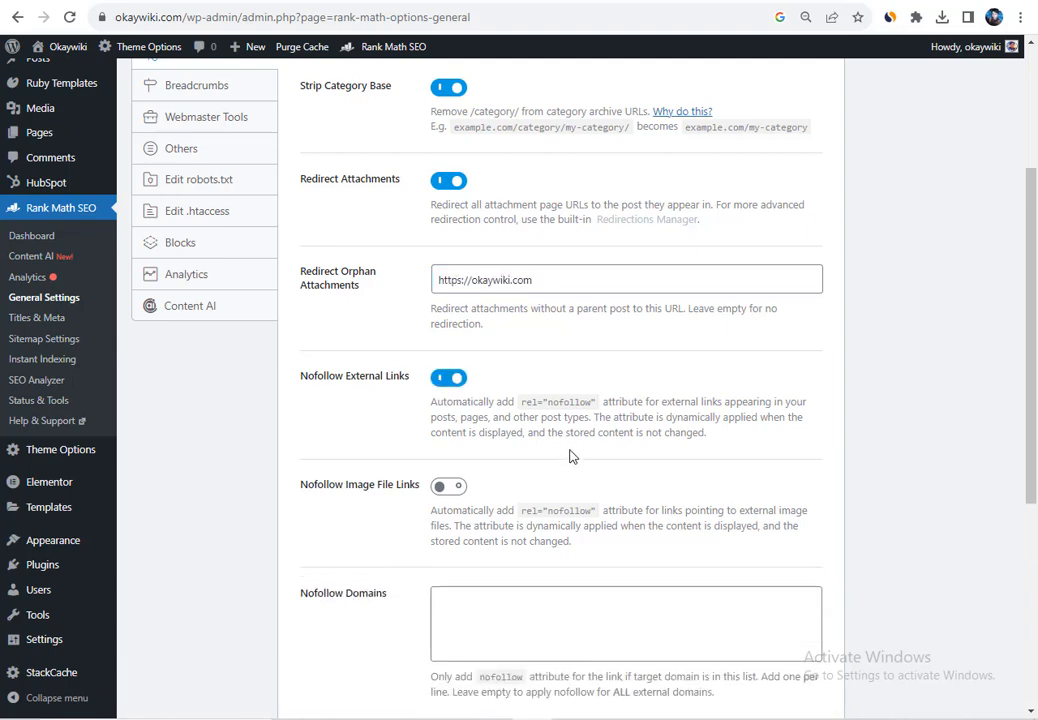
pyautogui.scroll(-1, 570, 453)
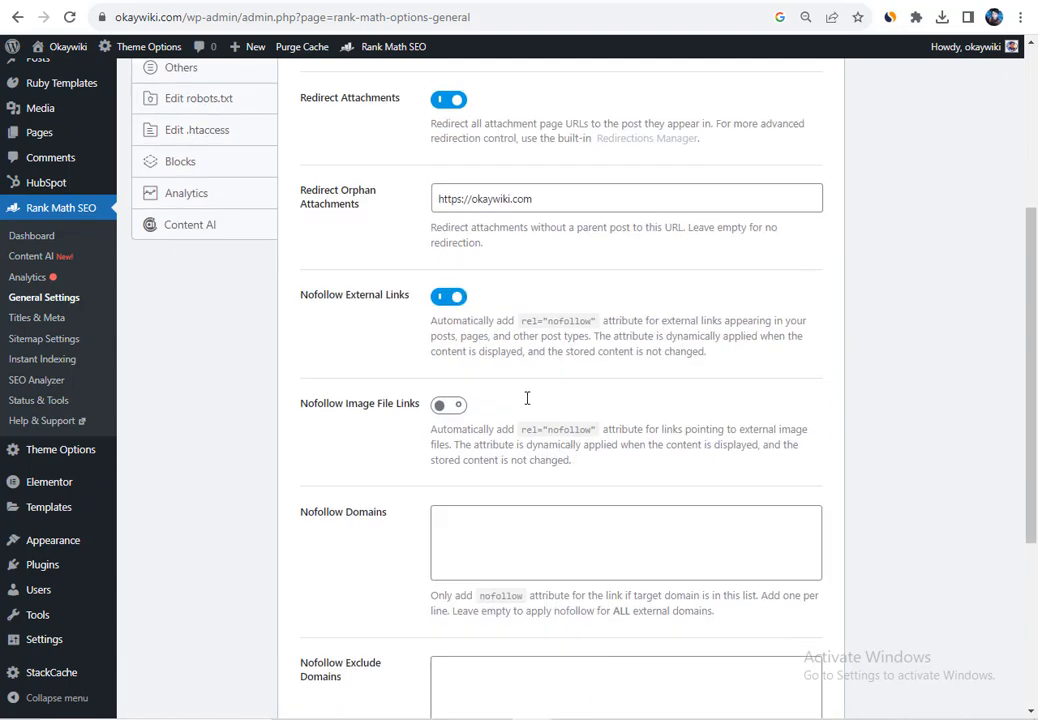
pyautogui.click(444, 298)
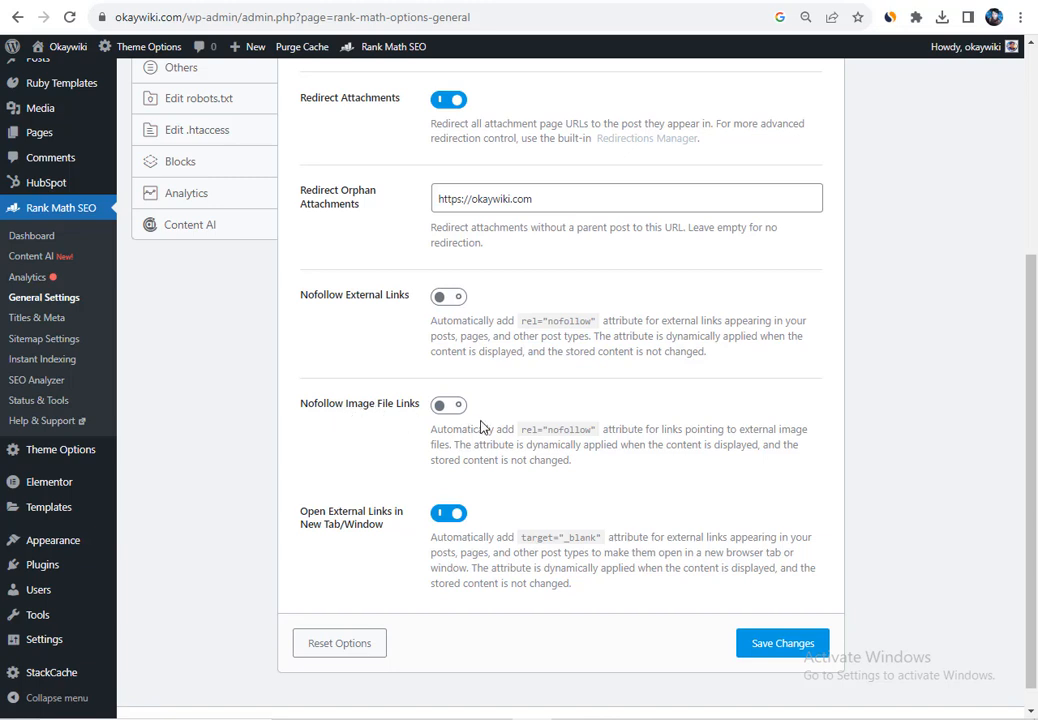
# Step: Save the changes to the Links settings
pyautogui.click(792, 657)
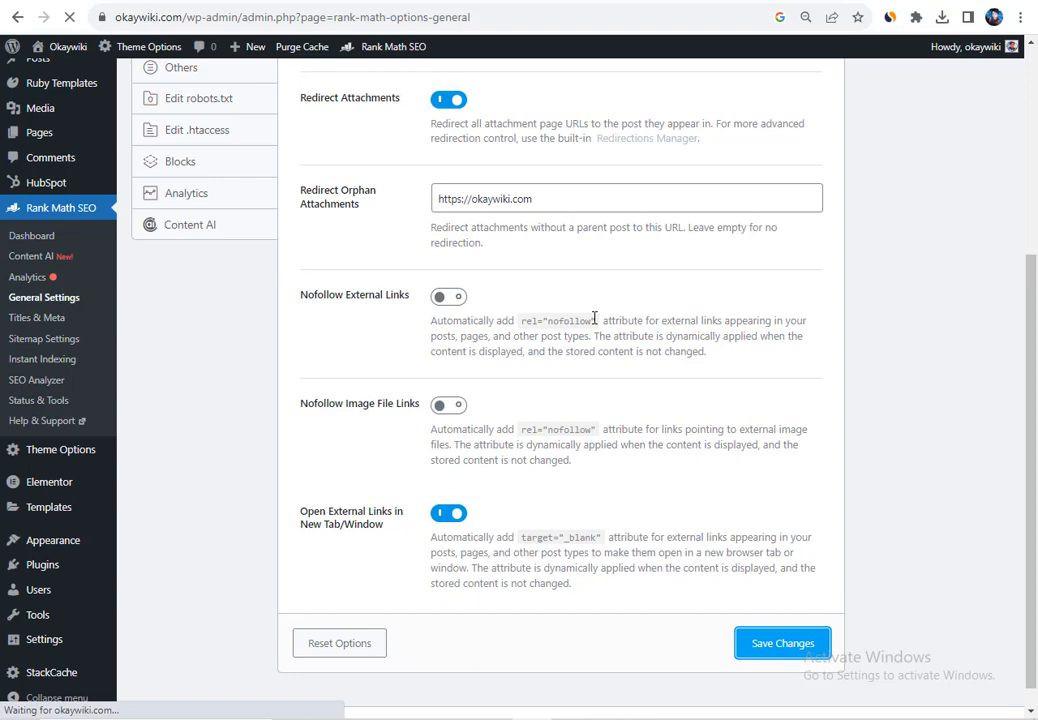
pyautogui.scroll(-1, 239, 310)
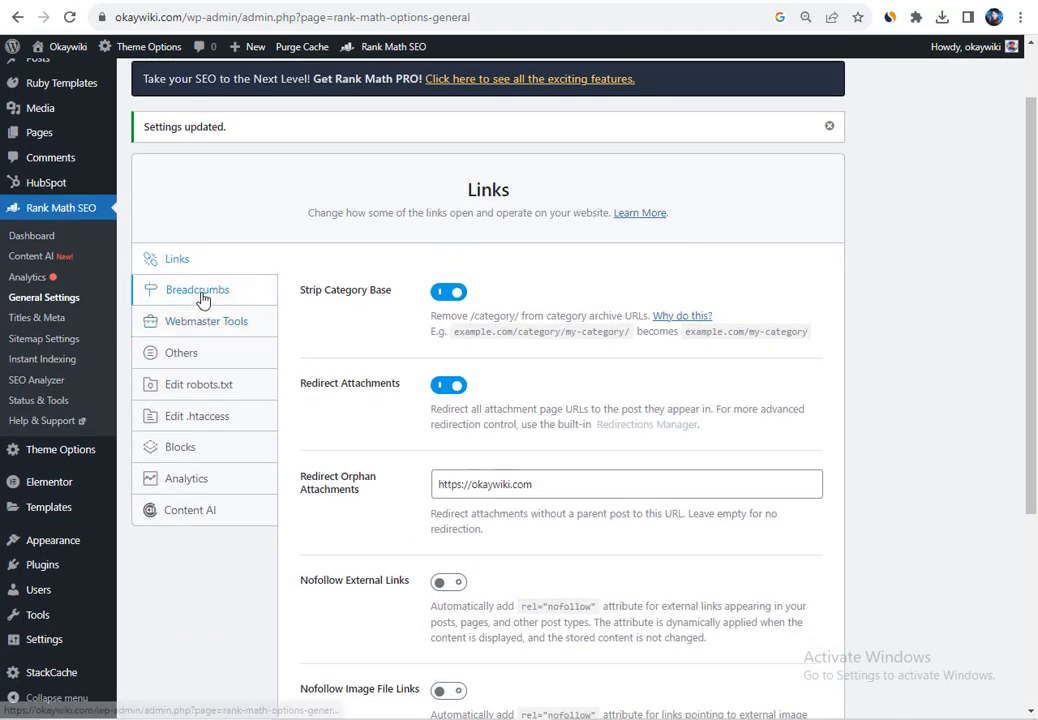
# Step: Review the Breadcrumbs option and the verification code fields for third-party webmaster tools
pyautogui.click(202, 292)
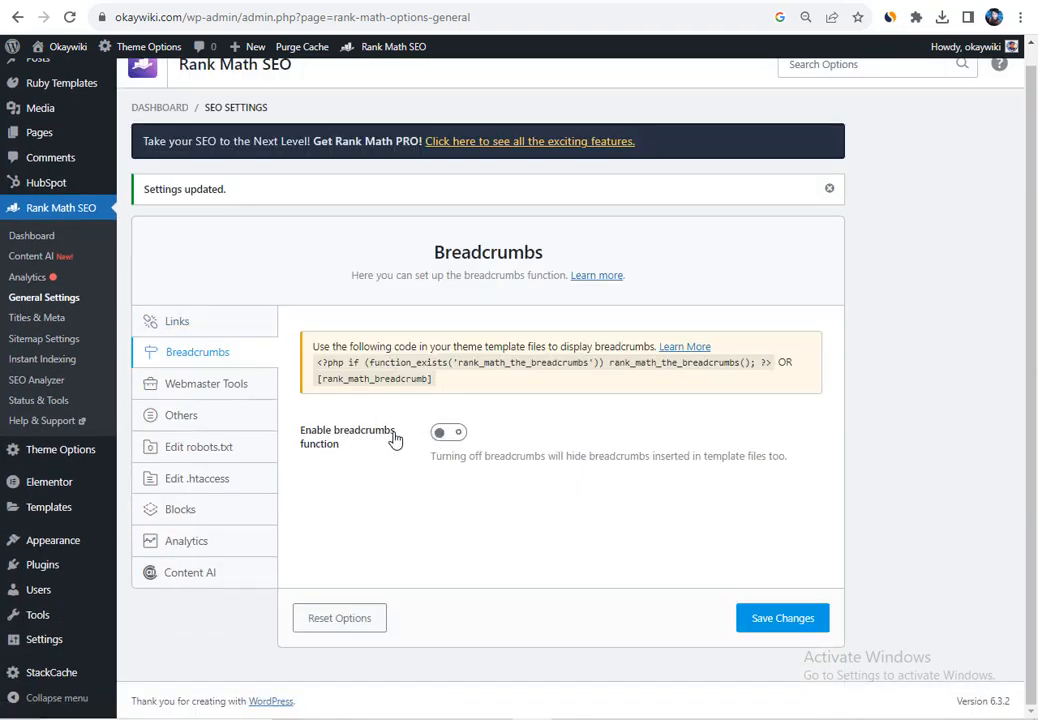
pyautogui.click(237, 395)
pyautogui.click(434, 362)
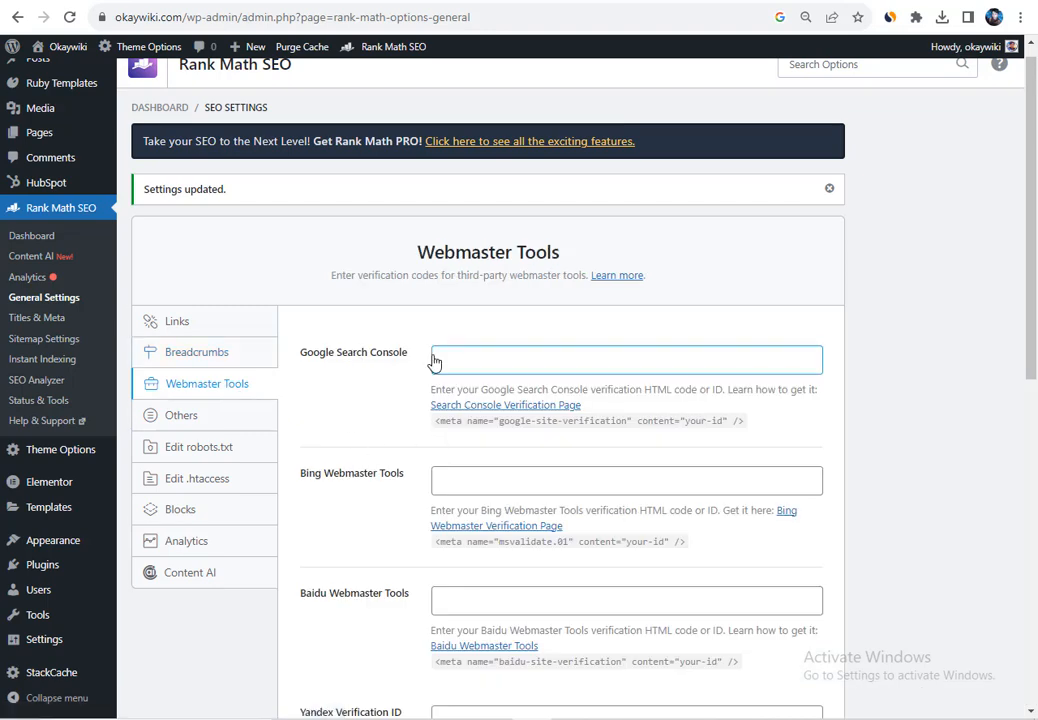
pyautogui.scroll(-3, 549, 443)
pyautogui.scroll(1, 575, 383)
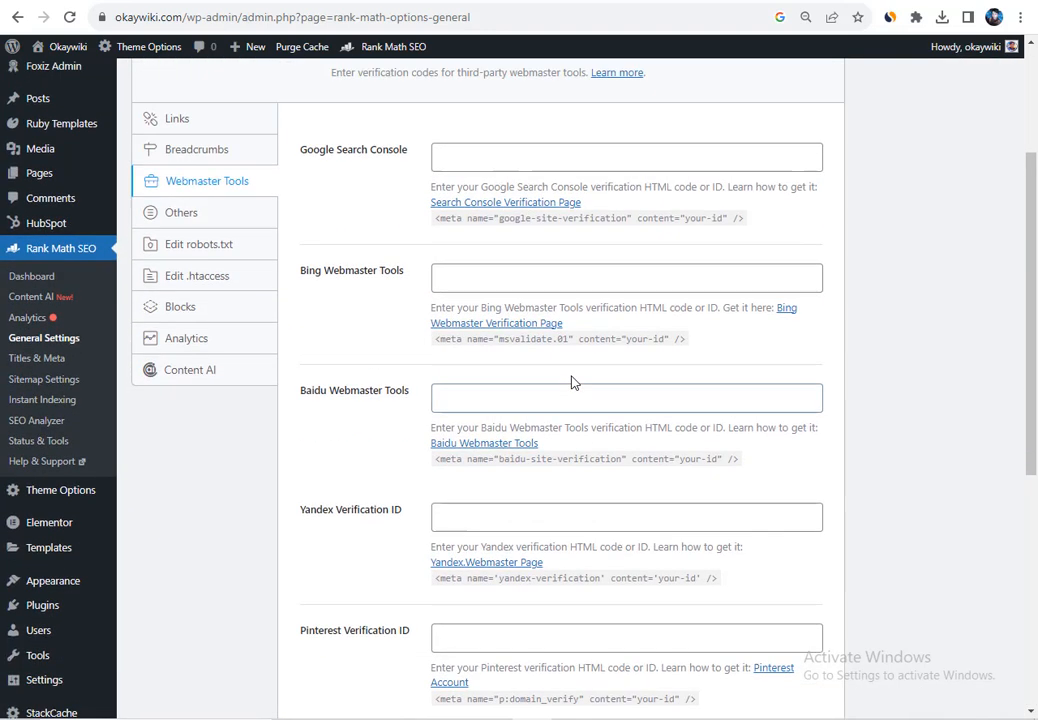
# Step: Examine the Others settings, including the RSS content options, and the contents of the robots.txt editor
pyautogui.click(180, 255)
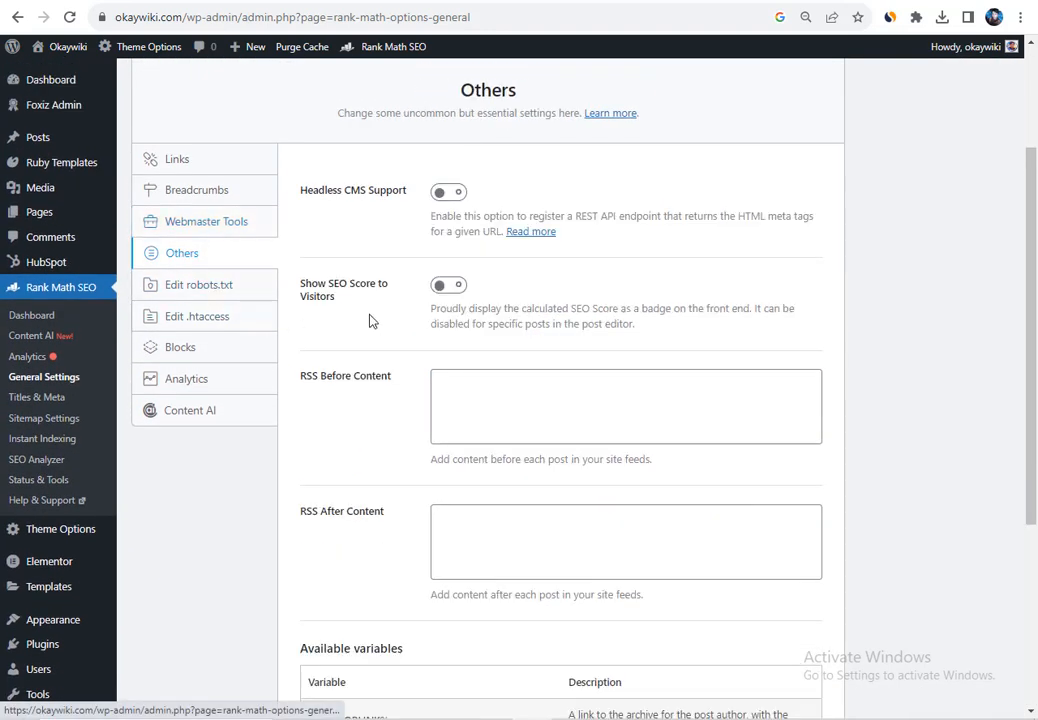
pyautogui.scroll(-4, 436, 366)
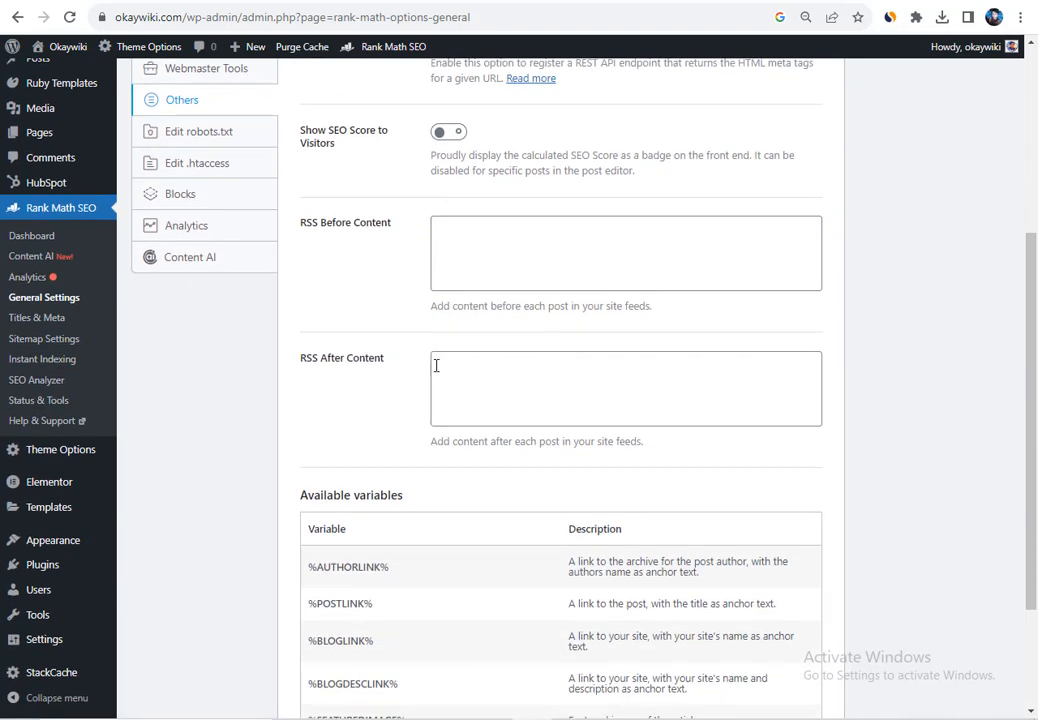
pyautogui.scroll(4, 440, 373)
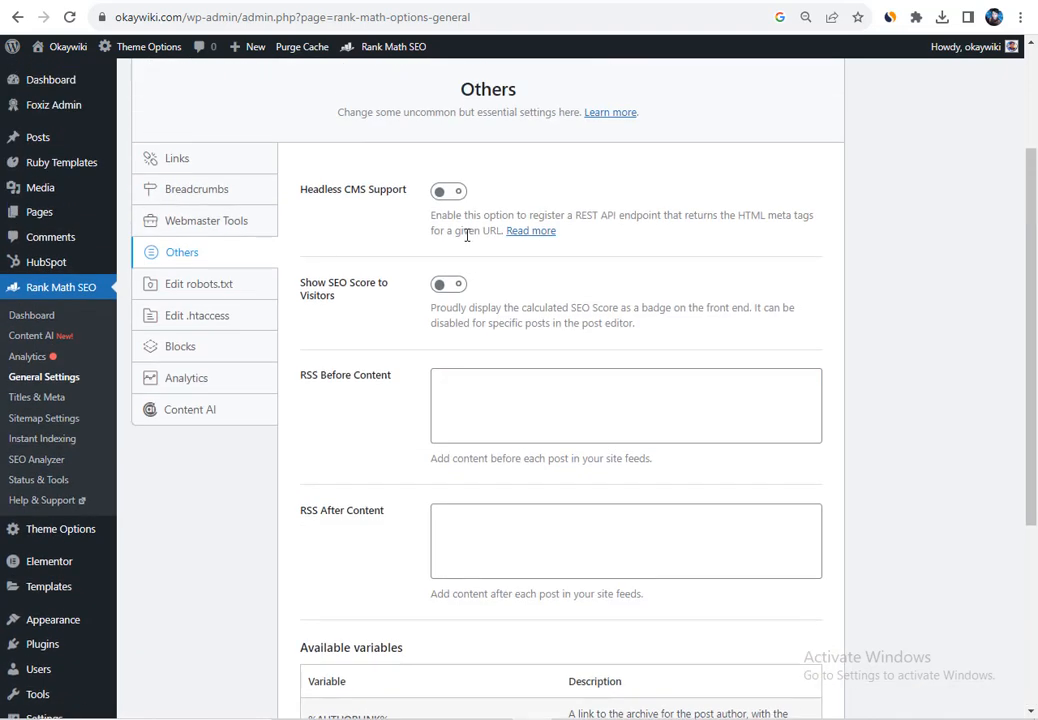
pyautogui.click(240, 286)
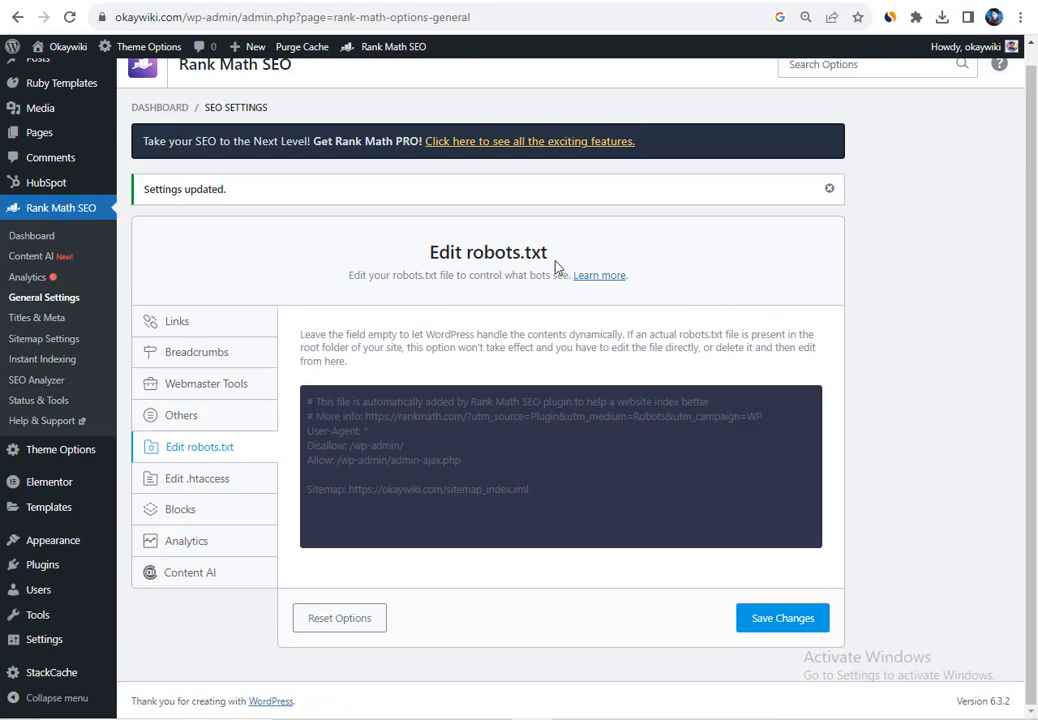
pyautogui.click(523, 430)
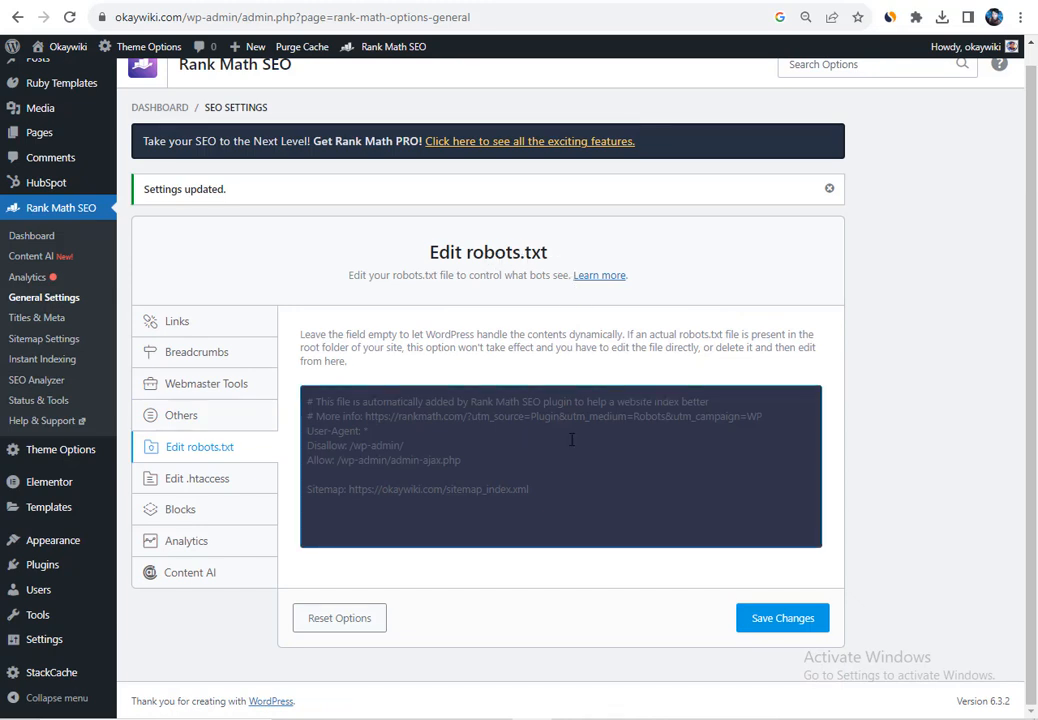
# Step: Examine the .htaccess editor and the Table of Contents defaults in the Blocks settings
pyautogui.click(198, 480)
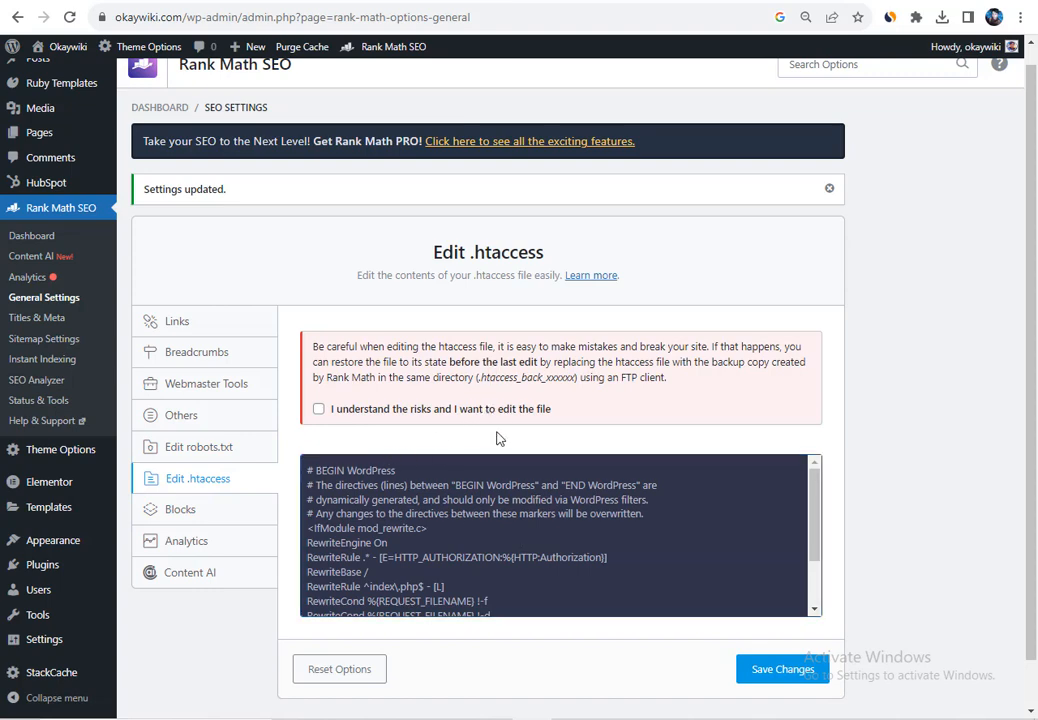
pyautogui.scroll(-1, 477, 364)
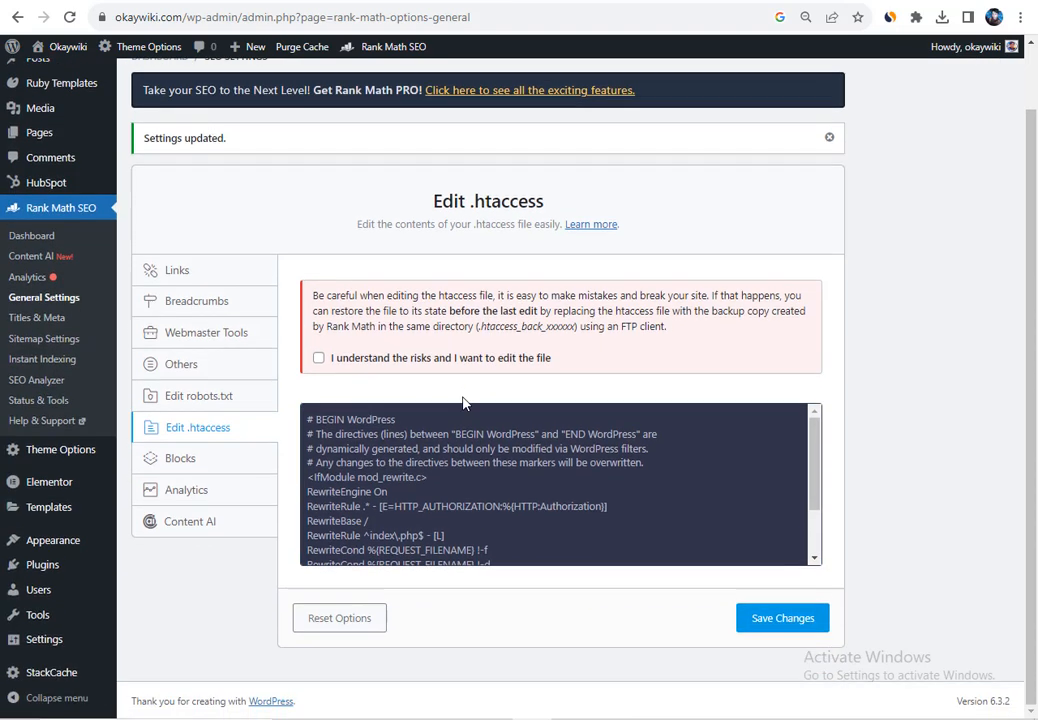
pyautogui.click(233, 458)
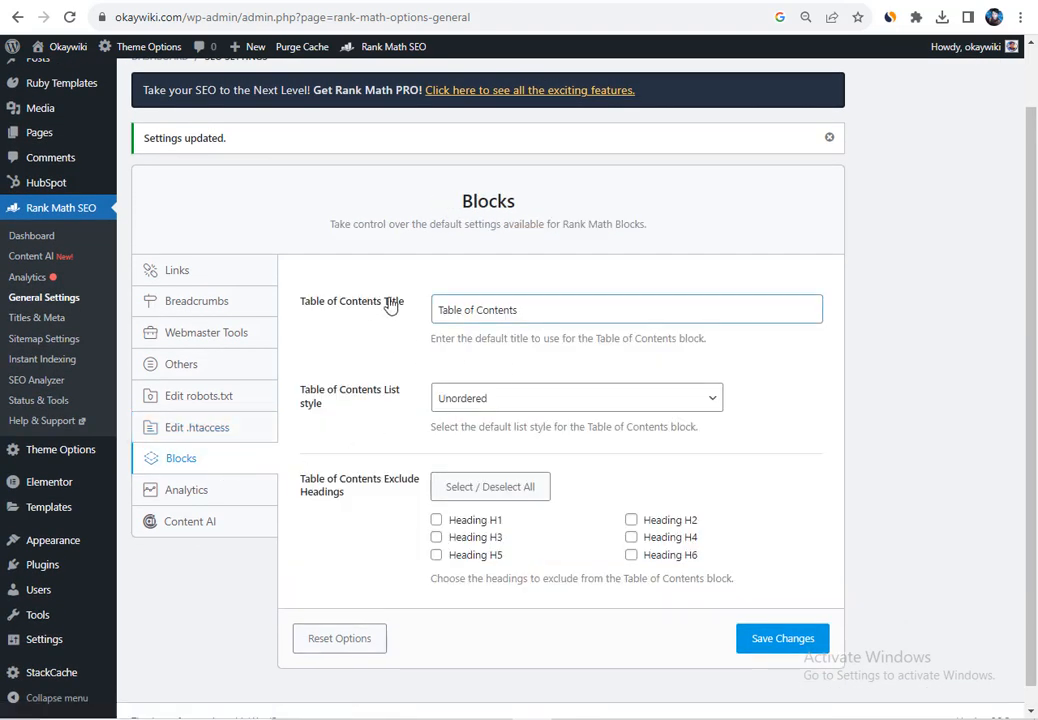
pyautogui.click(519, 407)
pyautogui.click(519, 407)
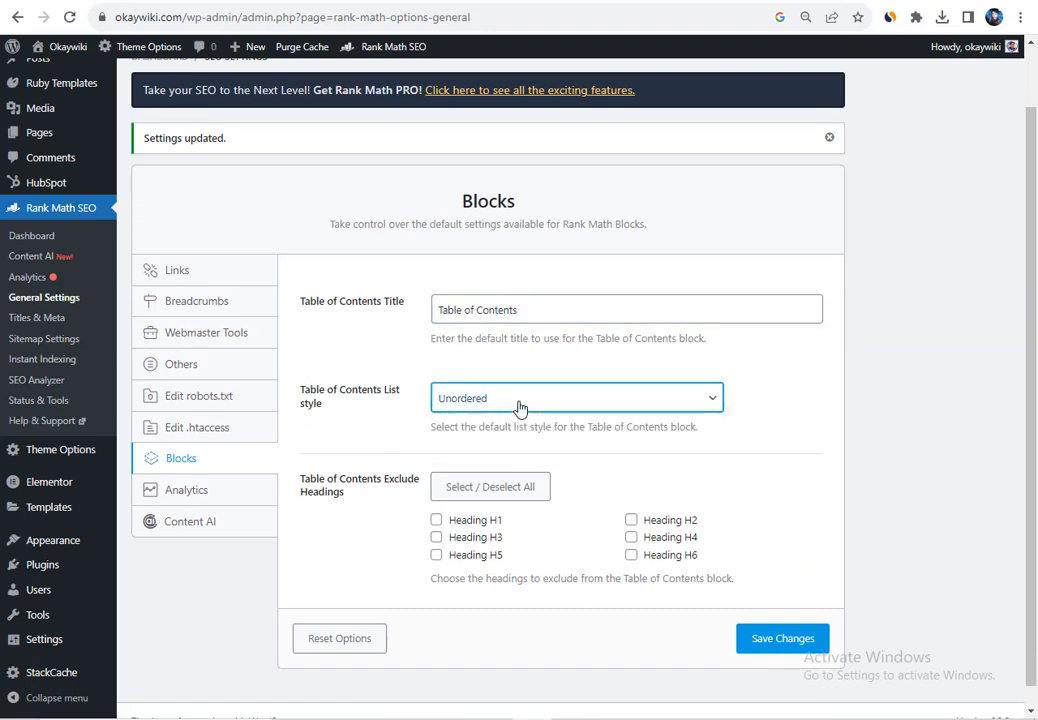
# Step: Check the Search Console site selection in the Analytics settings and review the Content AI defaults
pyautogui.click(215, 491)
pyautogui.scroll(-2, 387, 512)
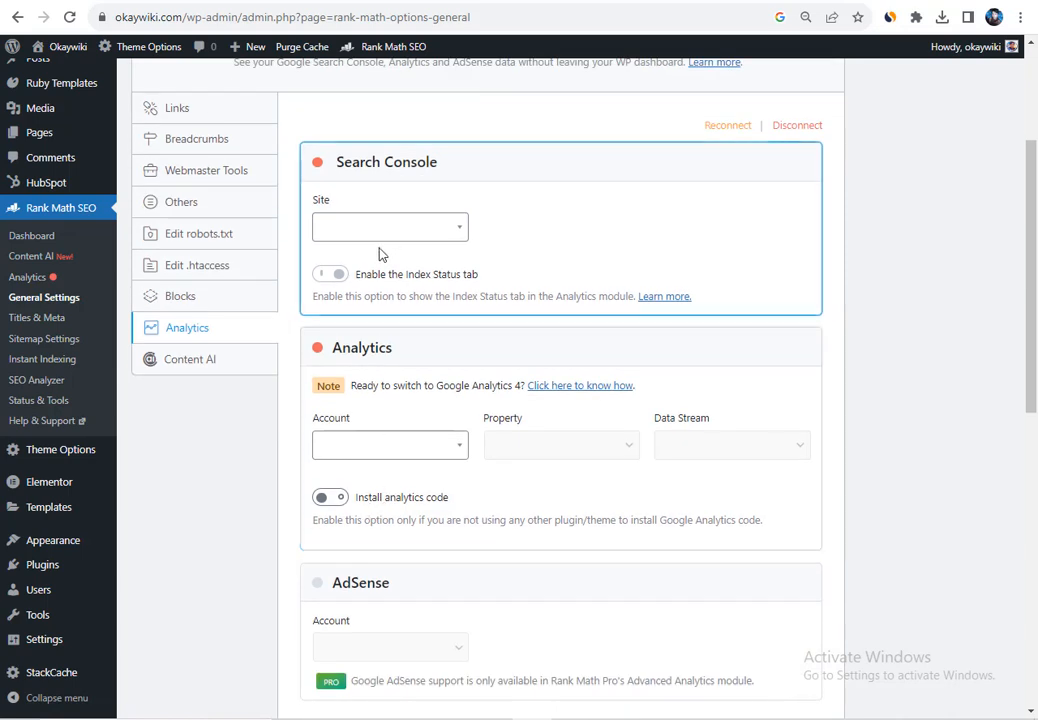
pyautogui.click(403, 248)
pyautogui.click(410, 234)
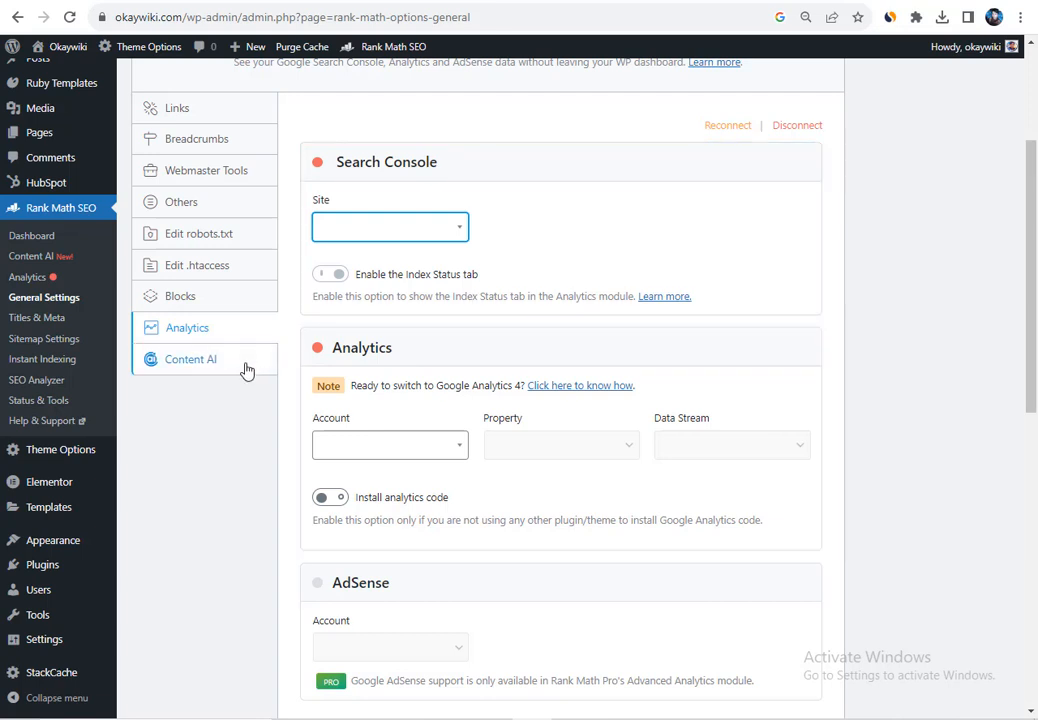
pyautogui.click(210, 368)
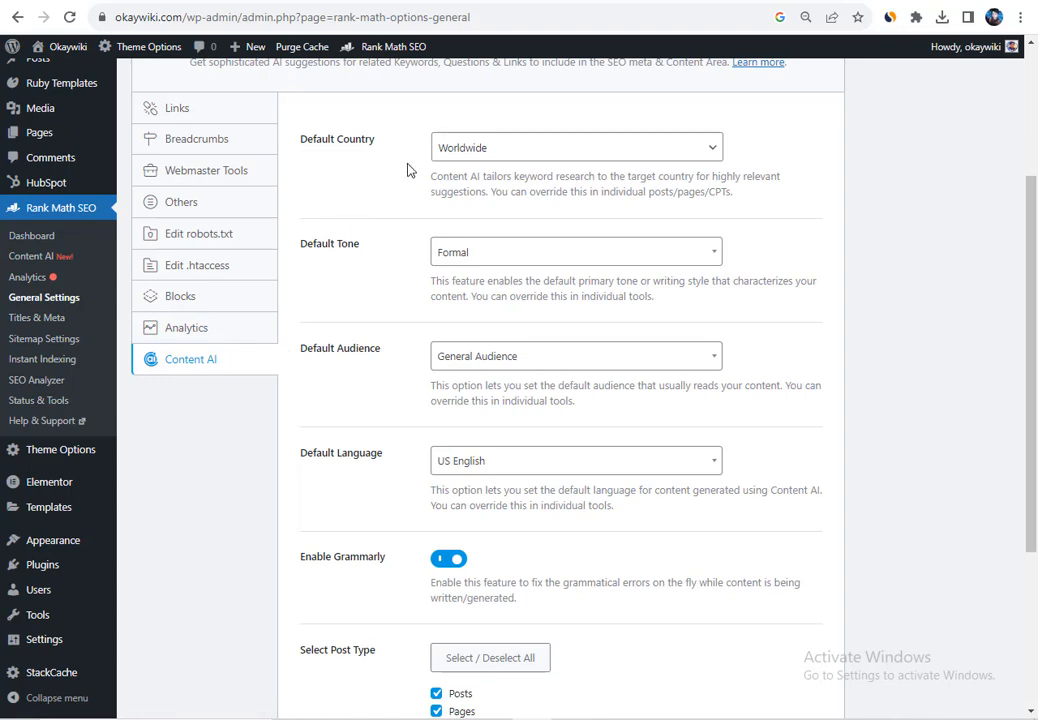
pyautogui.scroll(-3, 458, 293)
pyautogui.scroll(2, 458, 252)
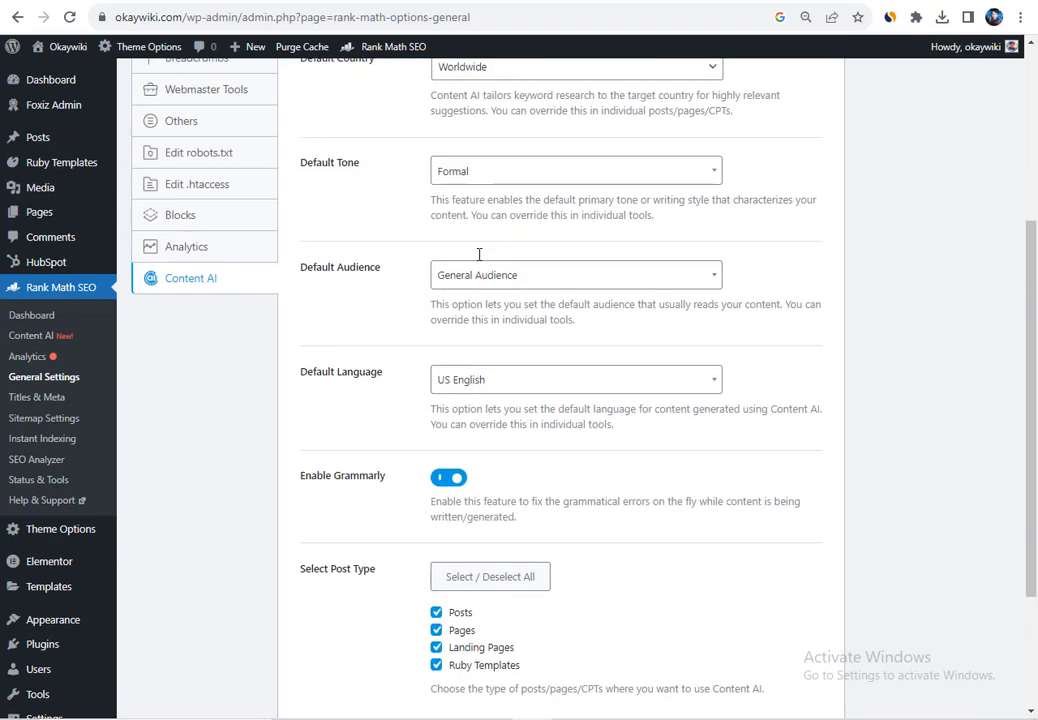
# Step: Review the Global Meta options in Titles & Meta, from Robots Meta through to the Twitter card type
pyautogui.click(37, 404)
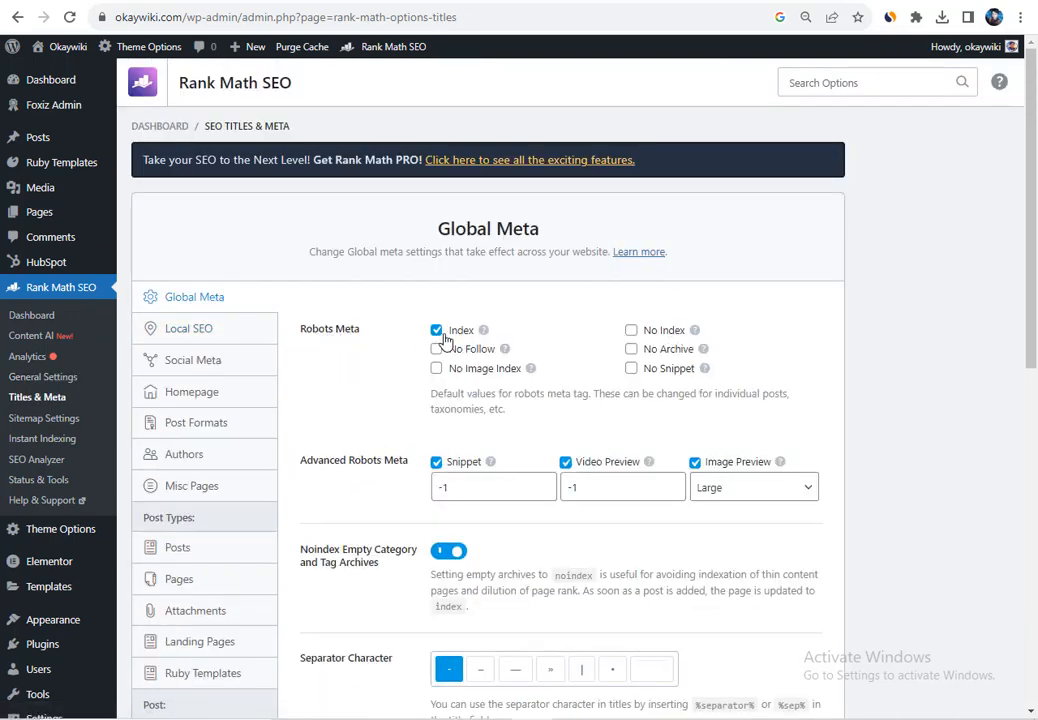
pyautogui.scroll(-1, 484, 350)
pyautogui.scroll(-3, 429, 387)
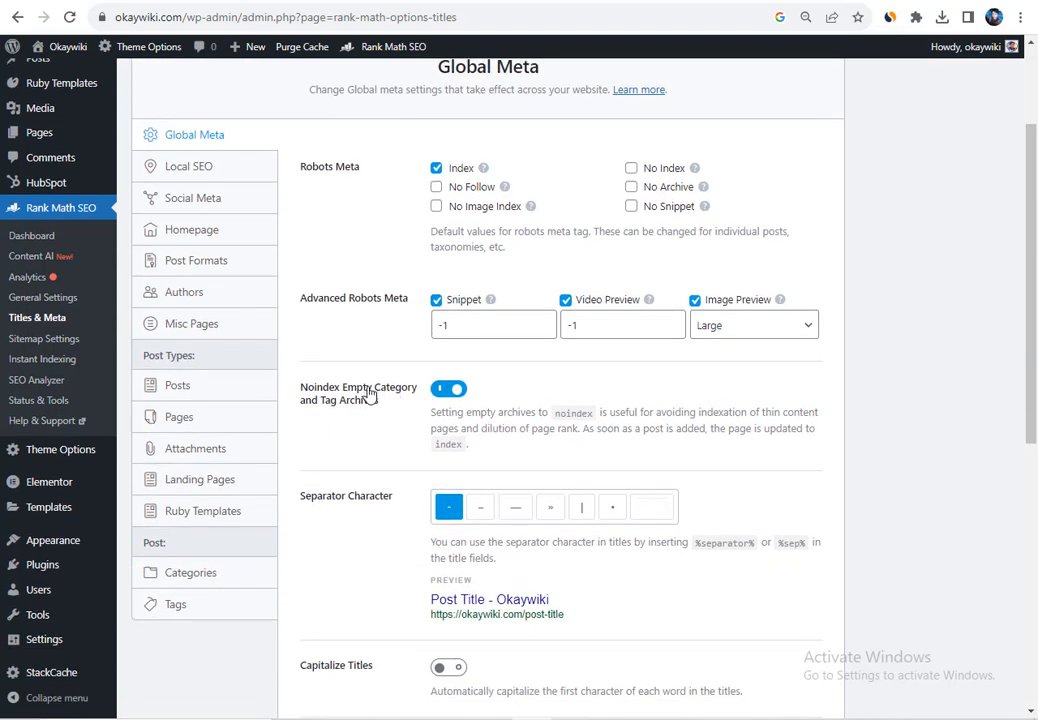
pyautogui.scroll(-1, 470, 400)
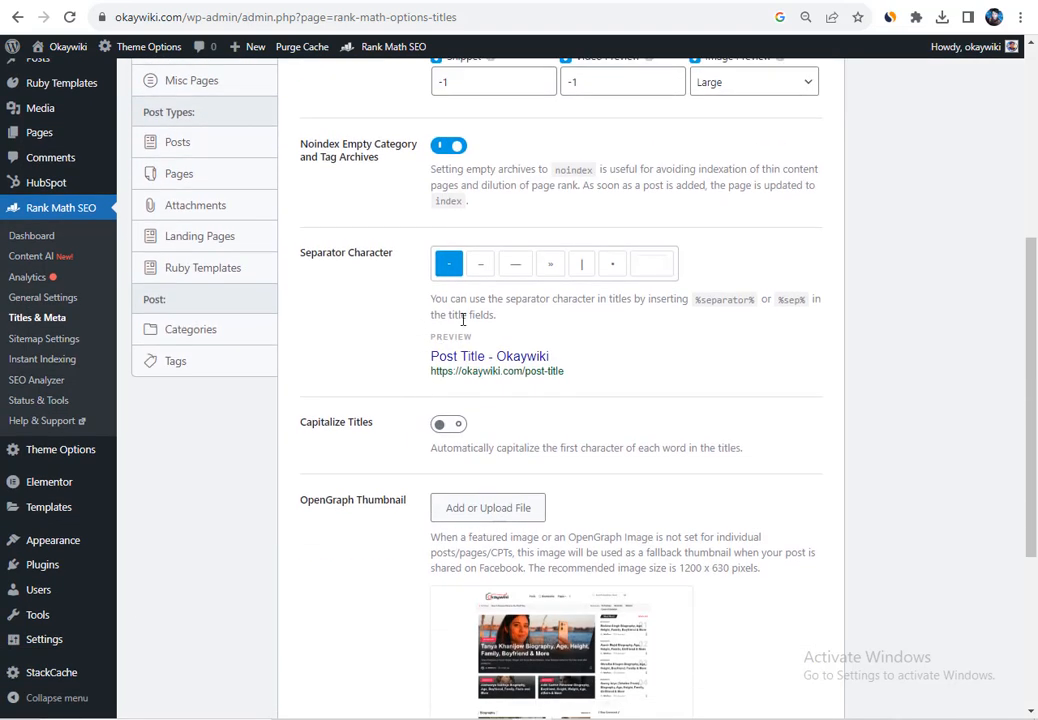
pyautogui.scroll(-2, 506, 418)
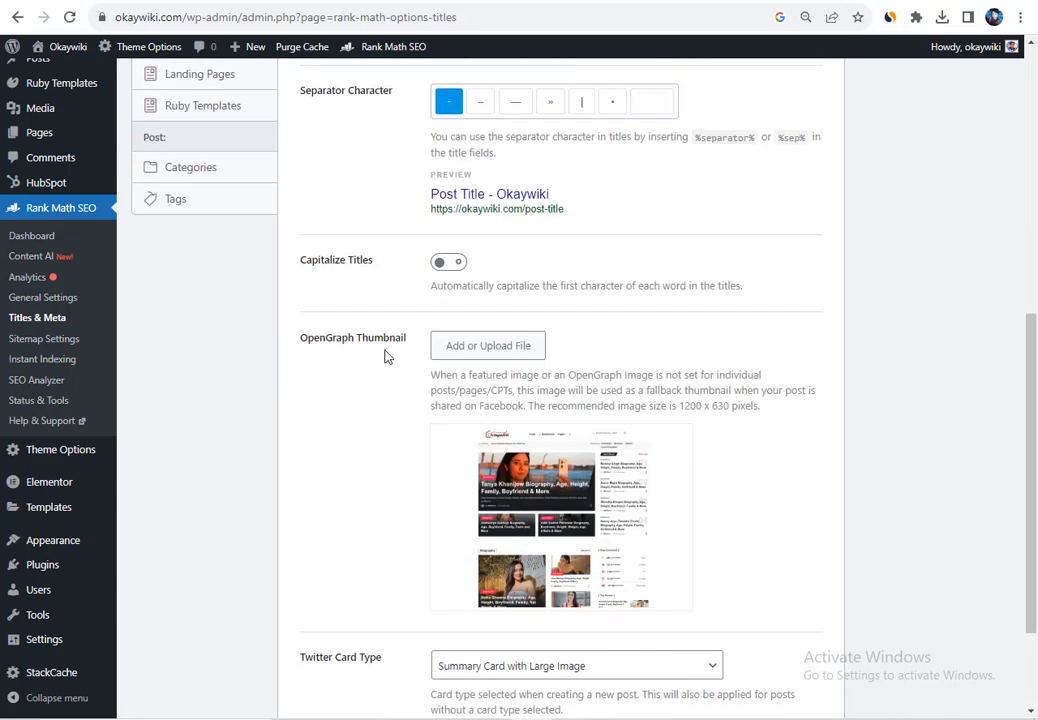
pyautogui.scroll(-2, 447, 361)
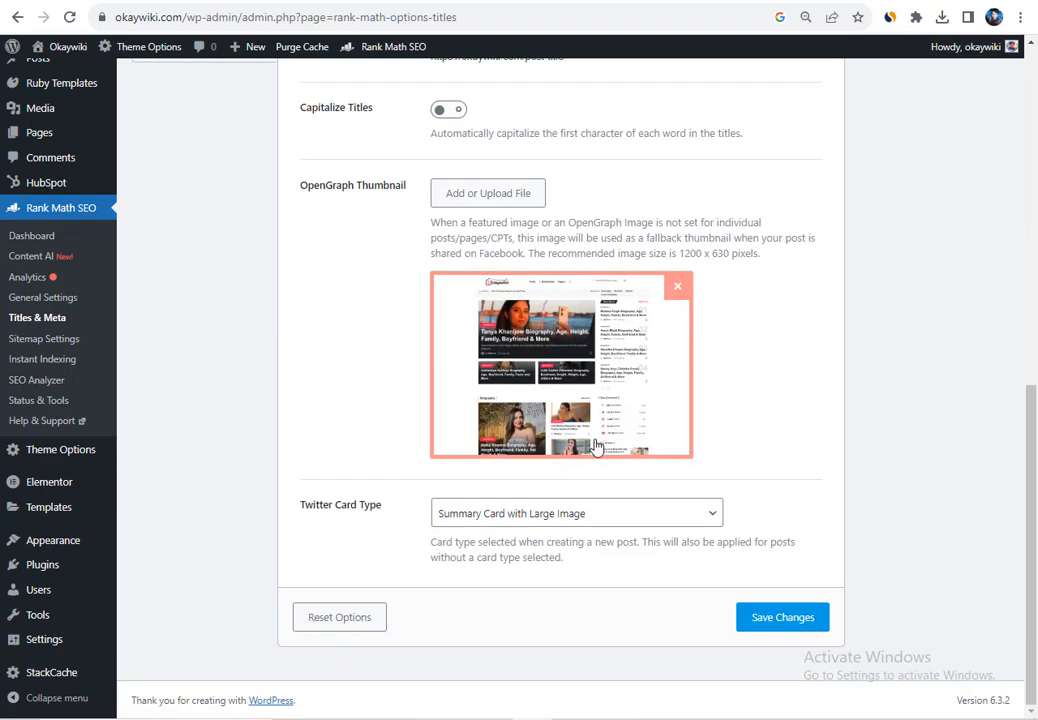
pyautogui.scroll(10, 473, 418)
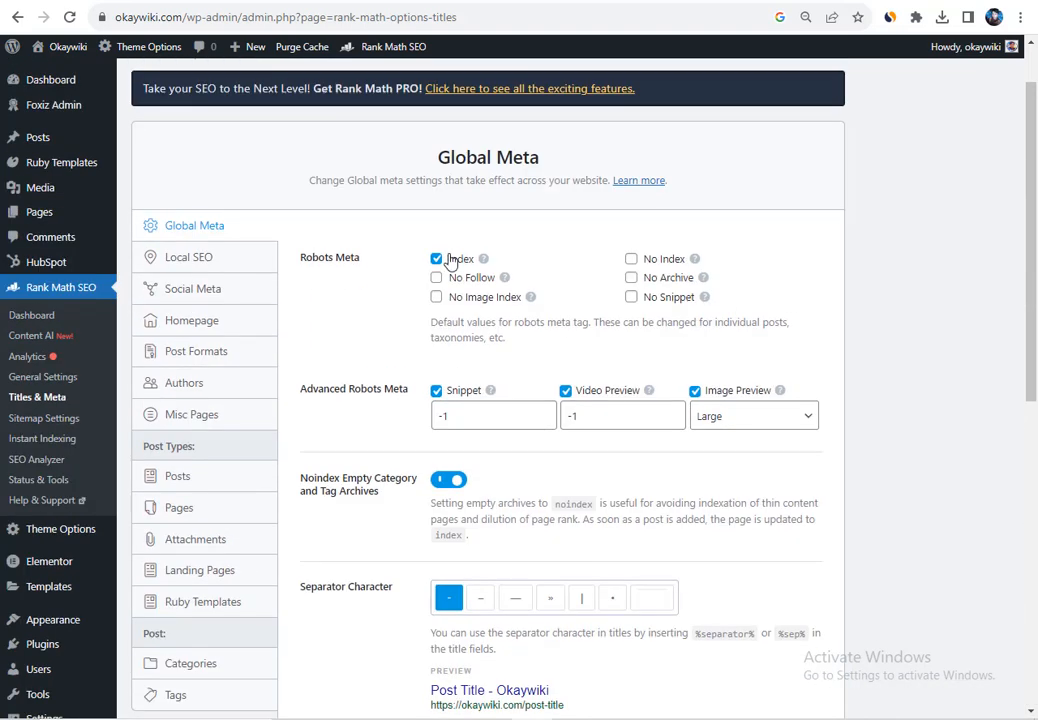
# Step: Open the Local SEO settings and review the organization type, website name, alternate name and logo
pyautogui.click(256, 262)
pyautogui.scroll(-2, 500, 341)
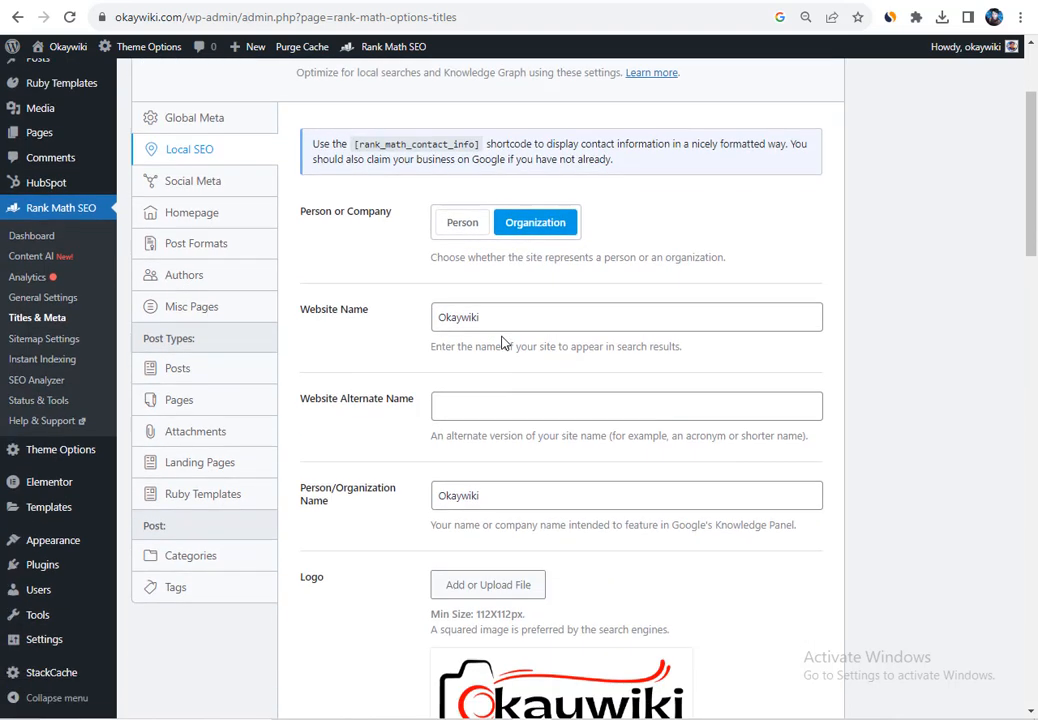
pyautogui.moveTo(327, 347); pyautogui.dragTo(521, 345)
pyautogui.click(523, 350)
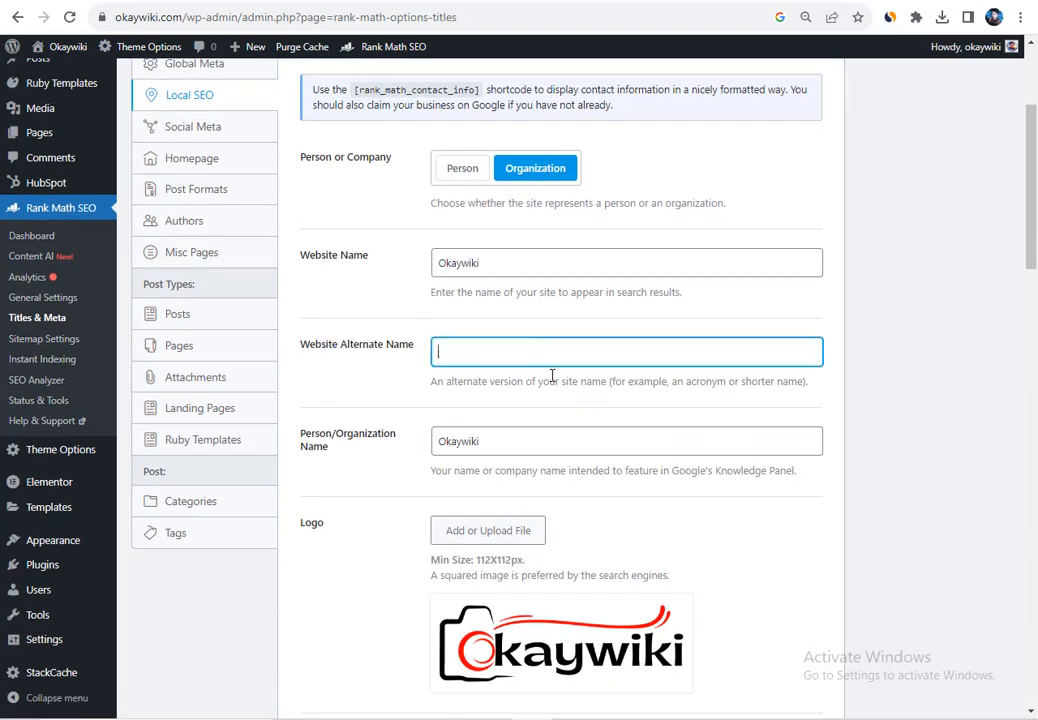
pyautogui.scroll(-5, 527, 378)
# Step: Copy the contact email address from the end of the Notepad text document into the Local SEO Email field
pyautogui.click(294, 424)
pyautogui.moveTo(294, 424); pyautogui.dragTo(336, 424)
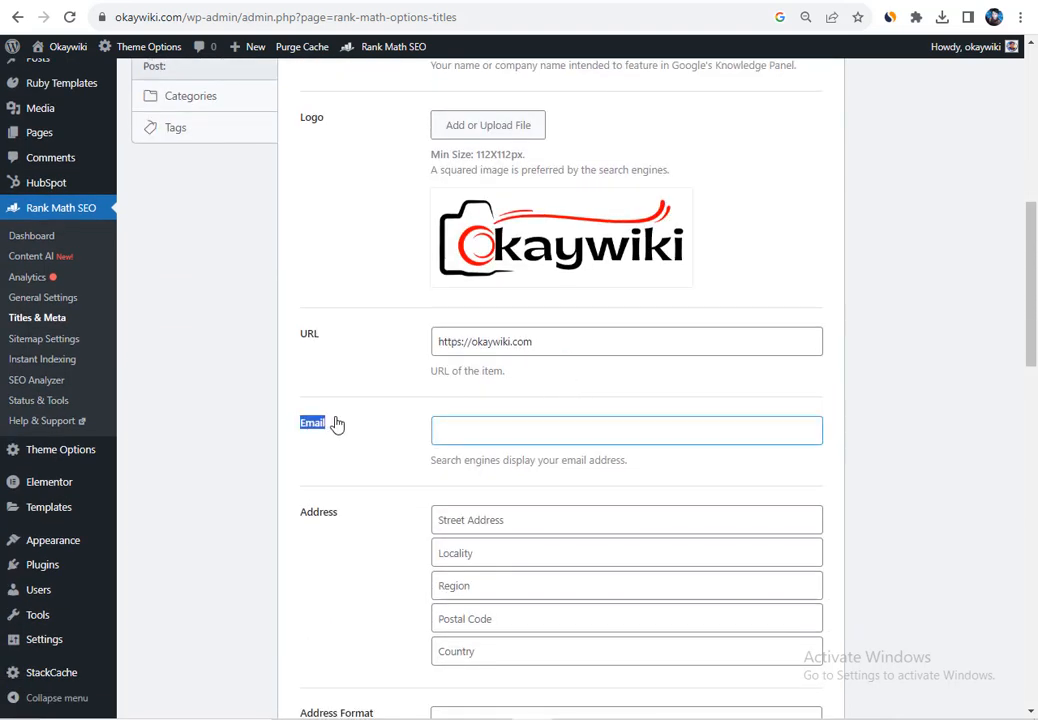
pyautogui.click(567, 716)
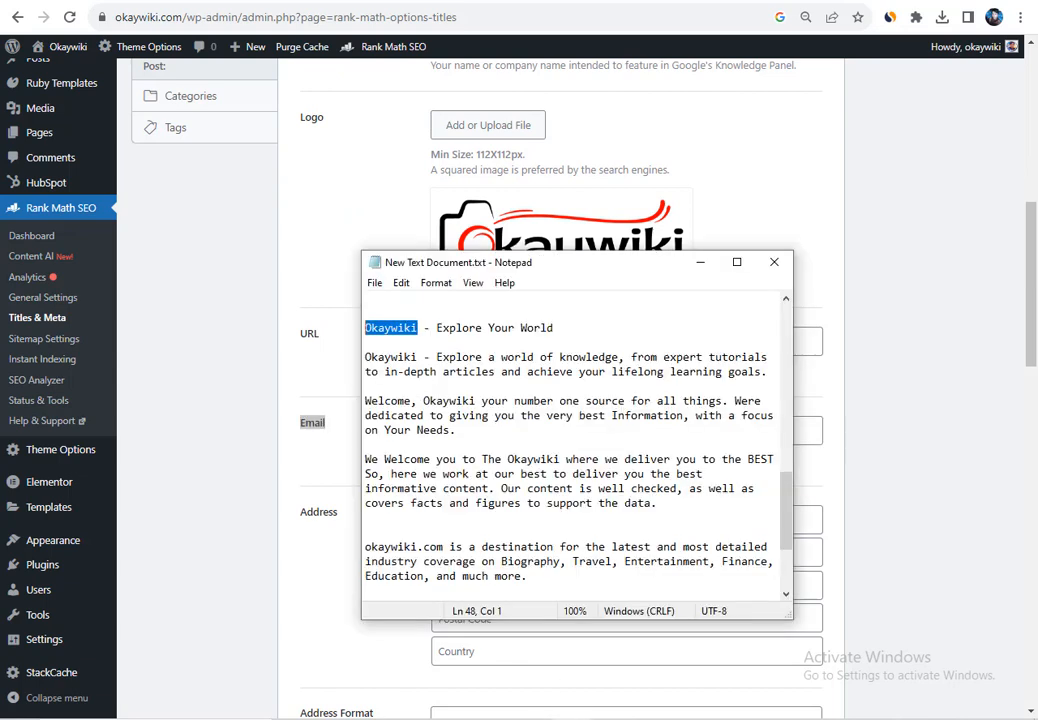
pyautogui.scroll(-3, 508, 447)
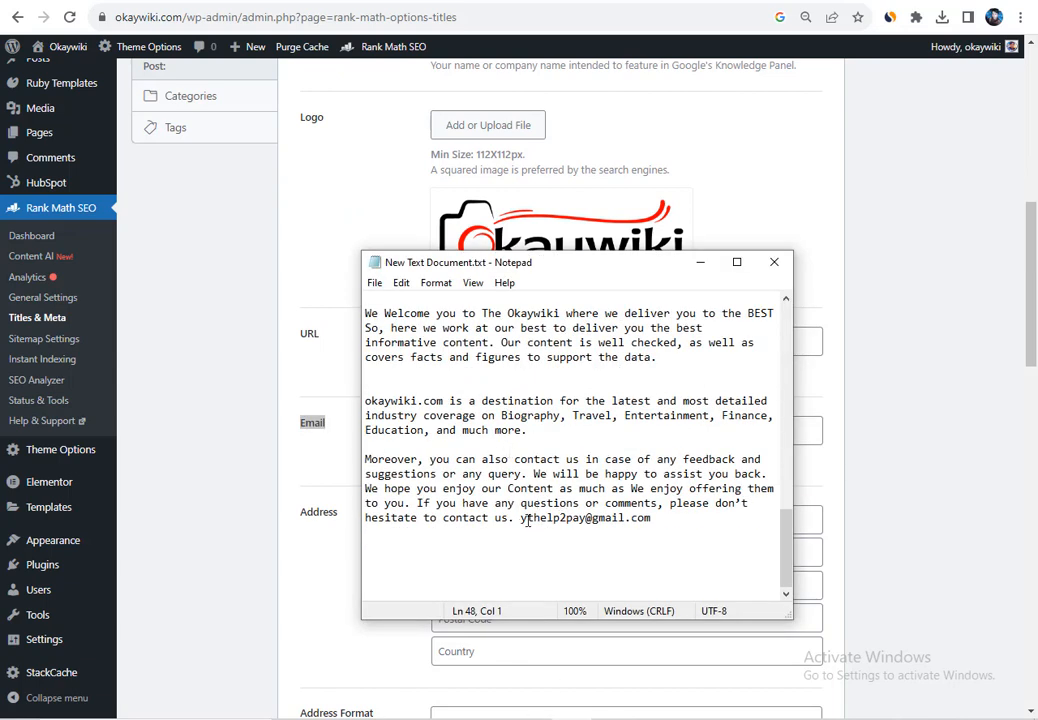
pyautogui.moveTo(521, 520); pyautogui.dragTo(690, 520)
pyautogui.hotkey('ctrl', 'c')
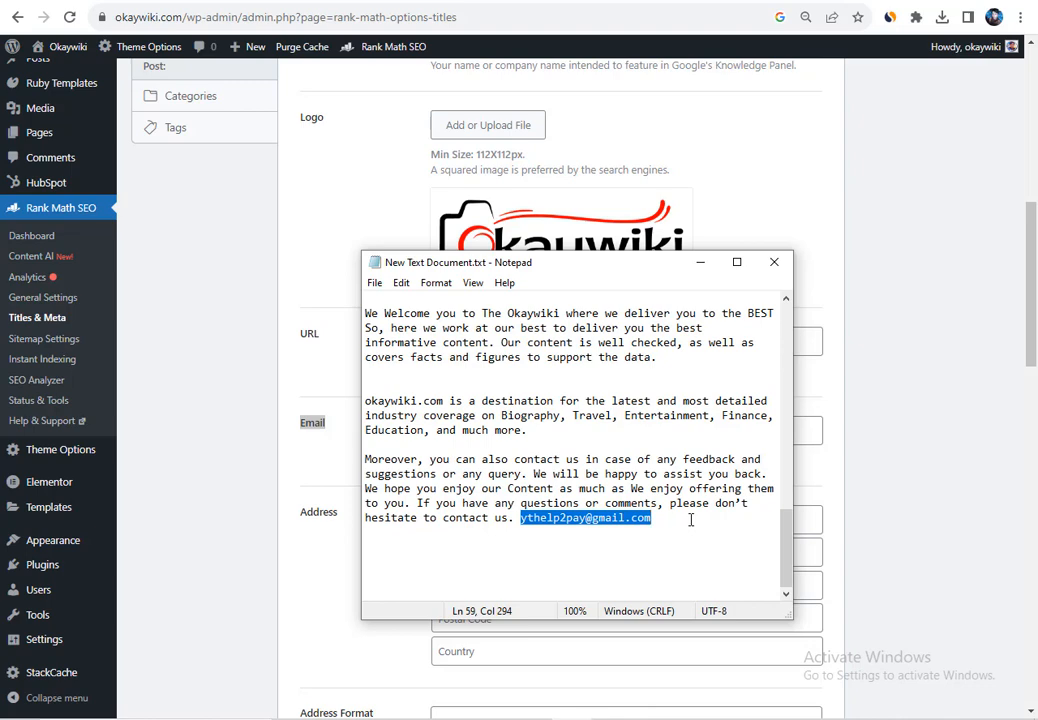
pyautogui.click(226, 355)
pyautogui.click(433, 433)
pyautogui.hotkey('ctrl', 'v')
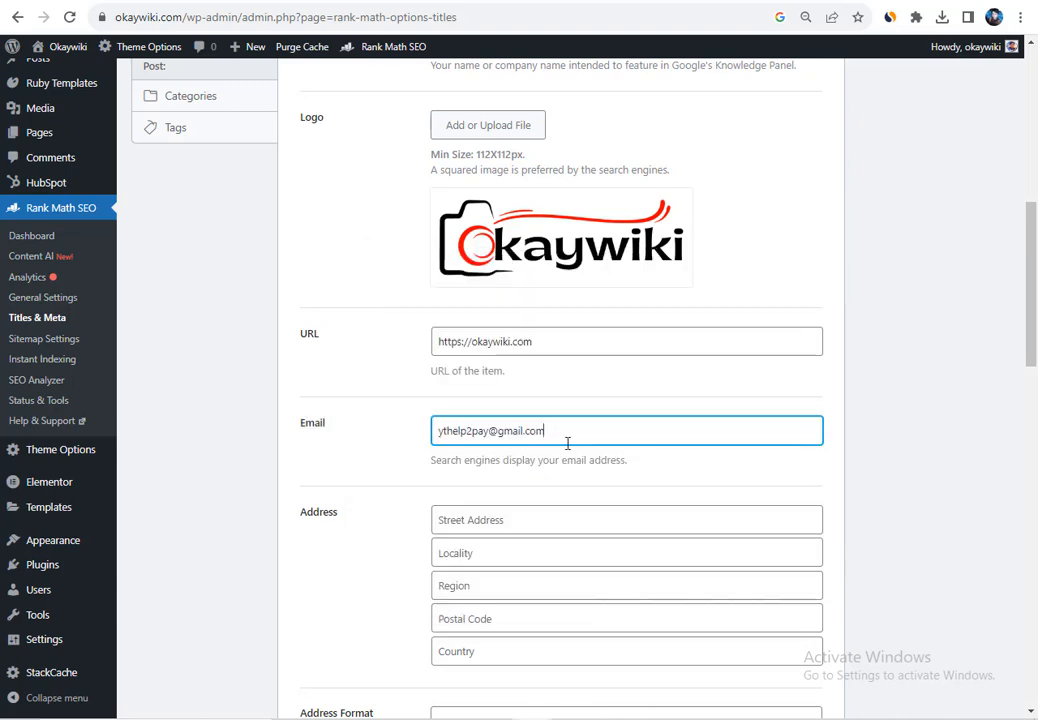
# Step: Review the remaining Local SEO fields, from Address and Address Format through Business Type, Opening Hours and Phone Number to Price Range
pyautogui.moveTo(567, 443); pyautogui.dragTo(408, 443)
pyautogui.scroll(-1, 345, 475)
pyautogui.click(354, 432)
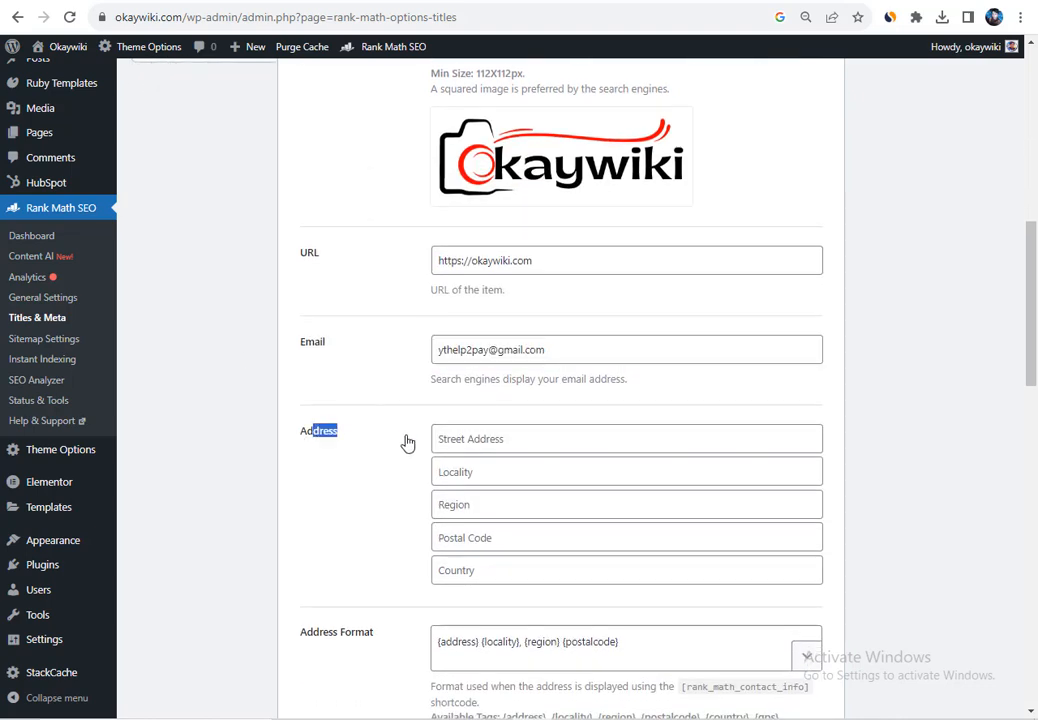
pyautogui.click(489, 441)
pyautogui.scroll(-2, 487, 440)
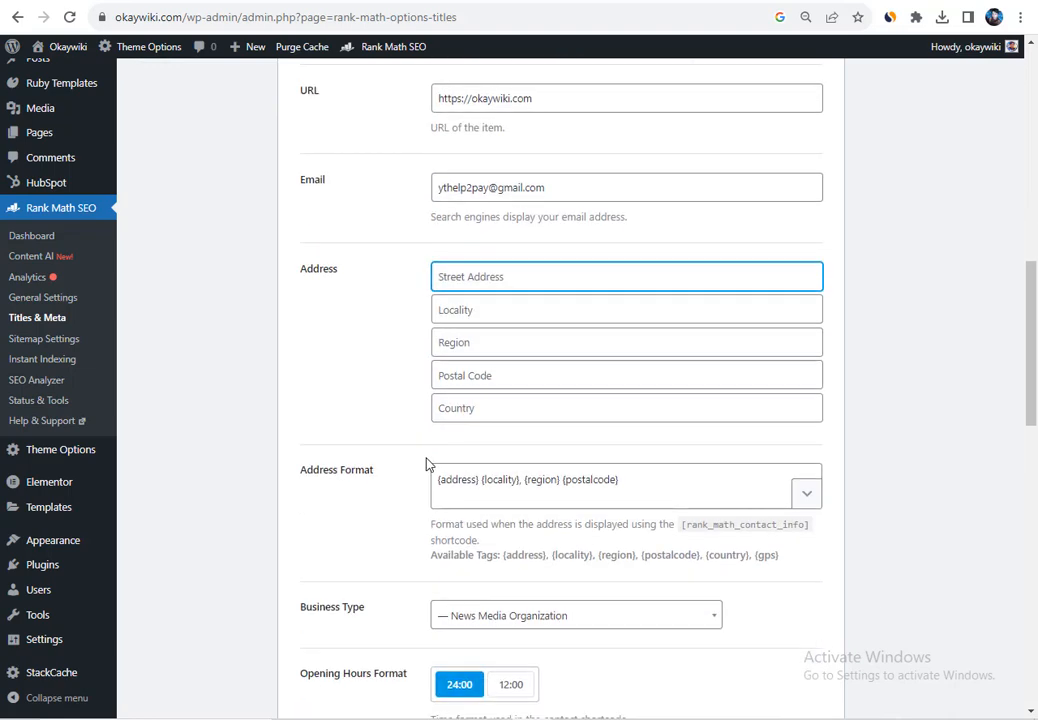
pyautogui.moveTo(313, 470); pyautogui.dragTo(446, 474)
pyautogui.scroll(-2, 361, 461)
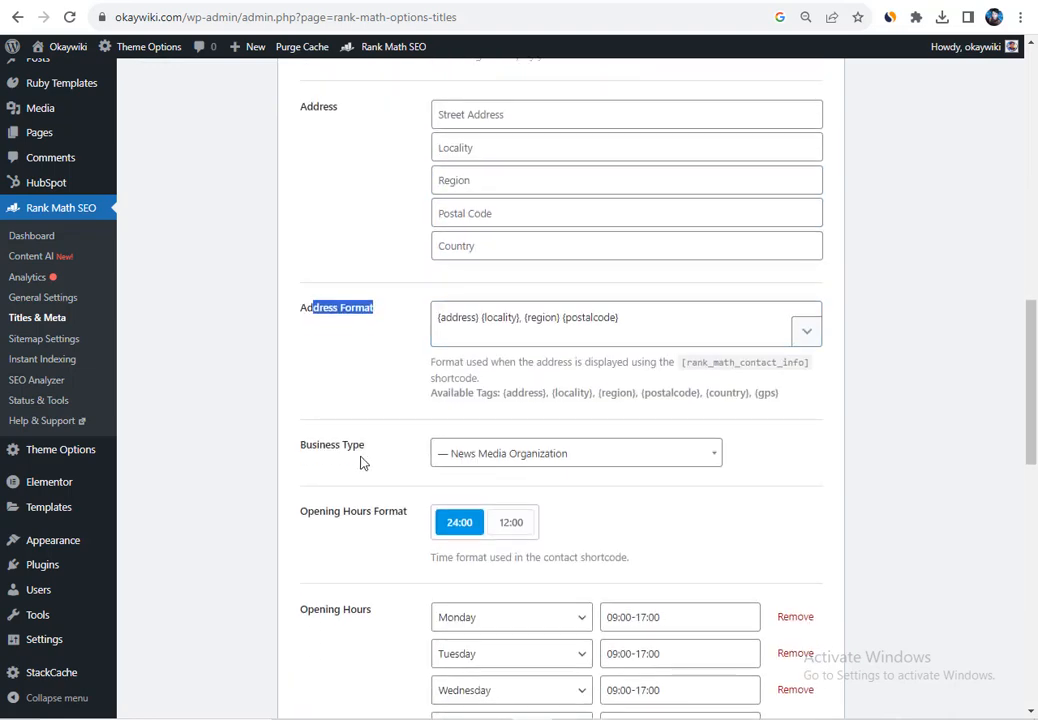
pyautogui.scroll(-2, 410, 460)
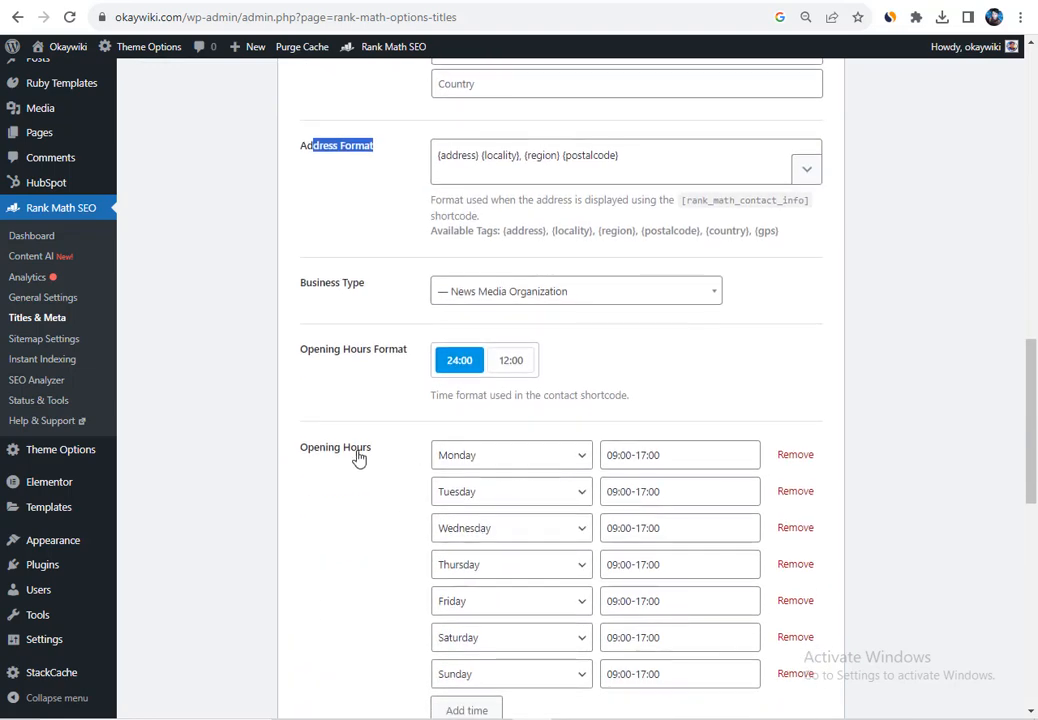
pyautogui.scroll(-1, 389, 454)
pyautogui.scroll(-2, 669, 403)
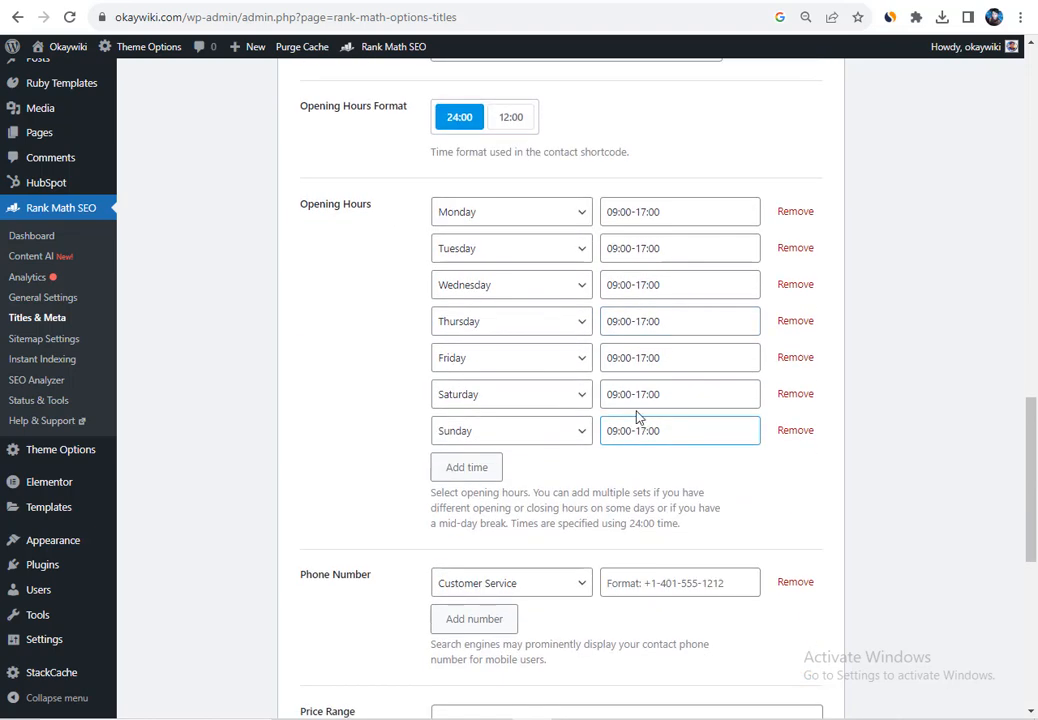
pyautogui.scroll(-2, 582, 397)
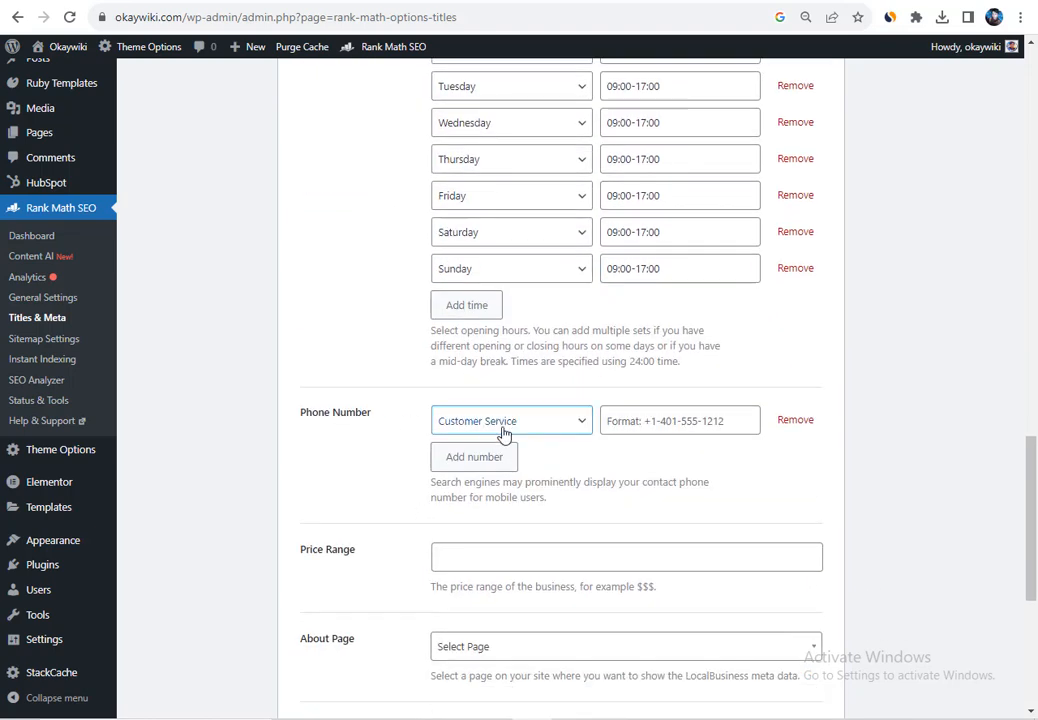
pyautogui.scroll(-2, 614, 451)
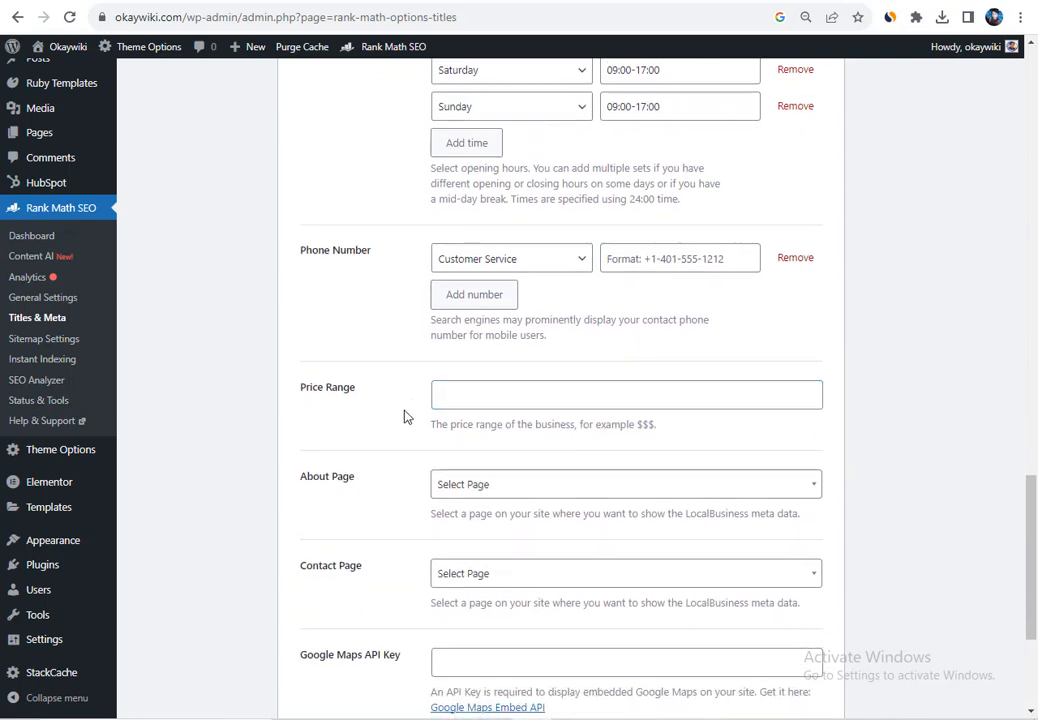
pyautogui.scroll(-2, 559, 401)
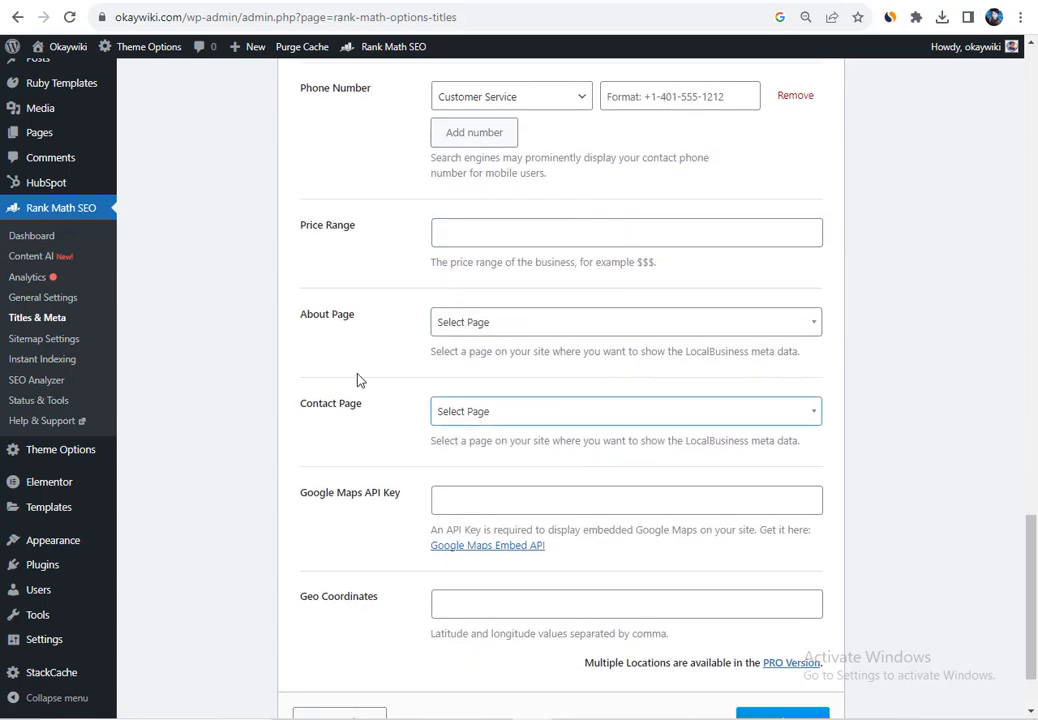
# Step: Set the About Page to About Us and the Contact Page to Contact Us in Local SEO
pyautogui.click(492, 326)
pyautogui.write('a')
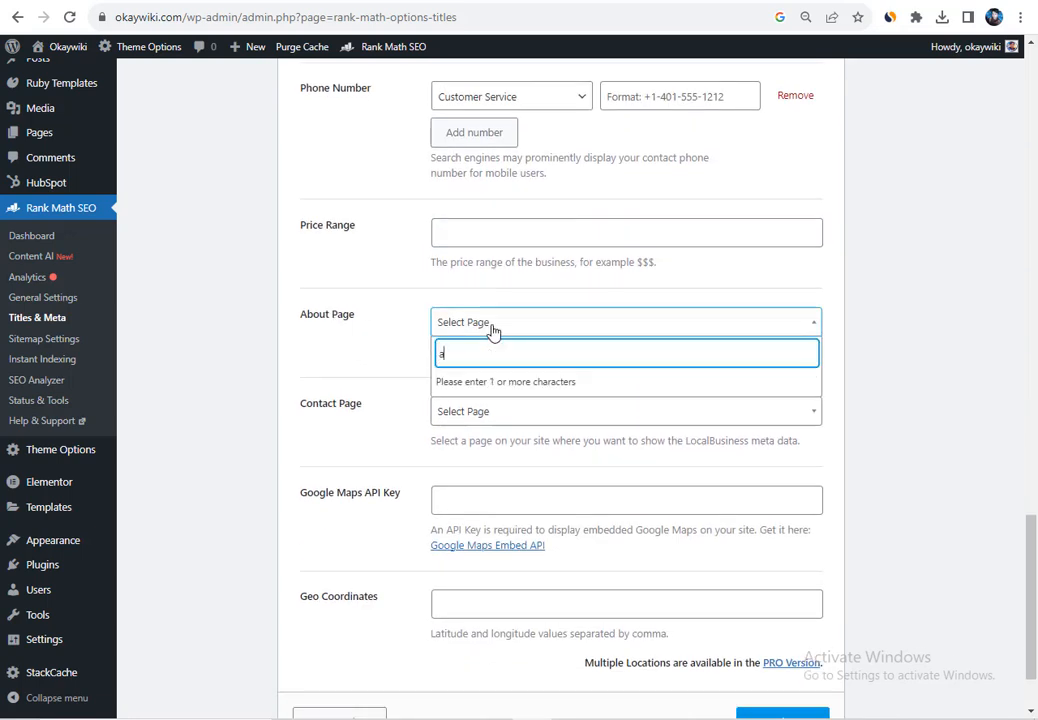
pyautogui.write('b')
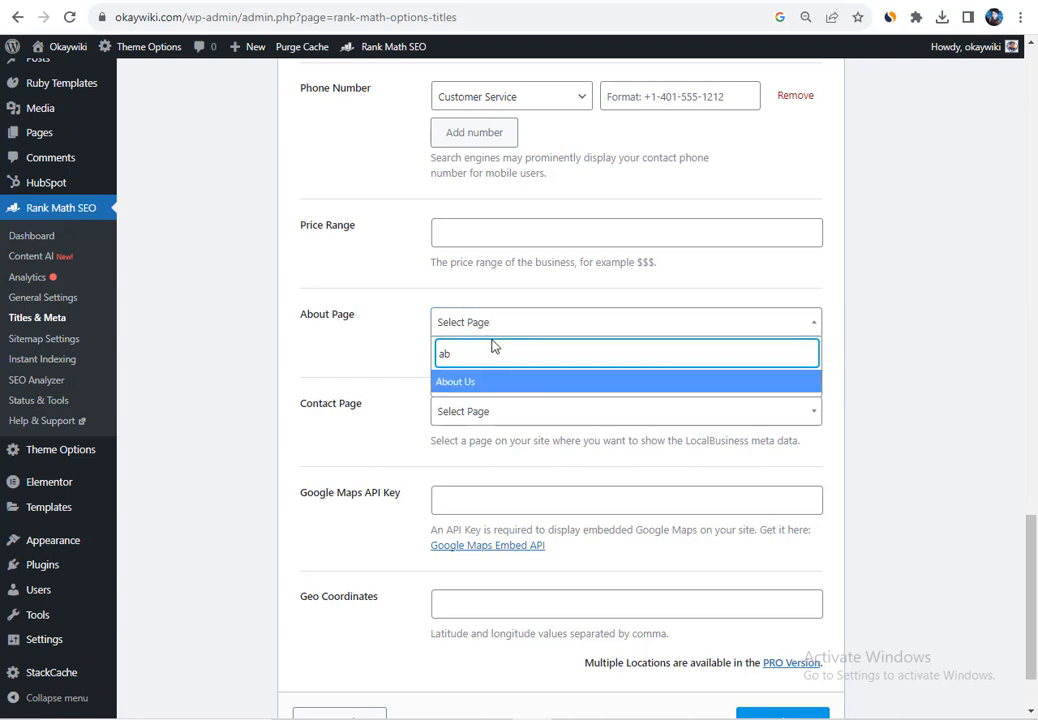
pyautogui.click(493, 383)
pyautogui.click(479, 414)
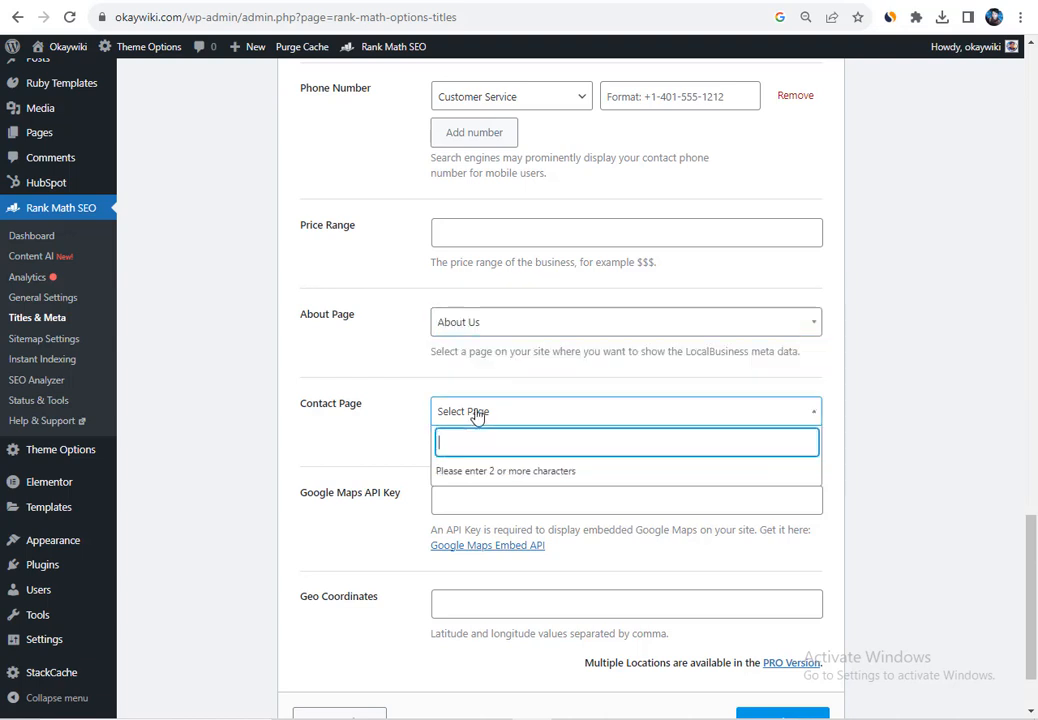
pyautogui.write('co')
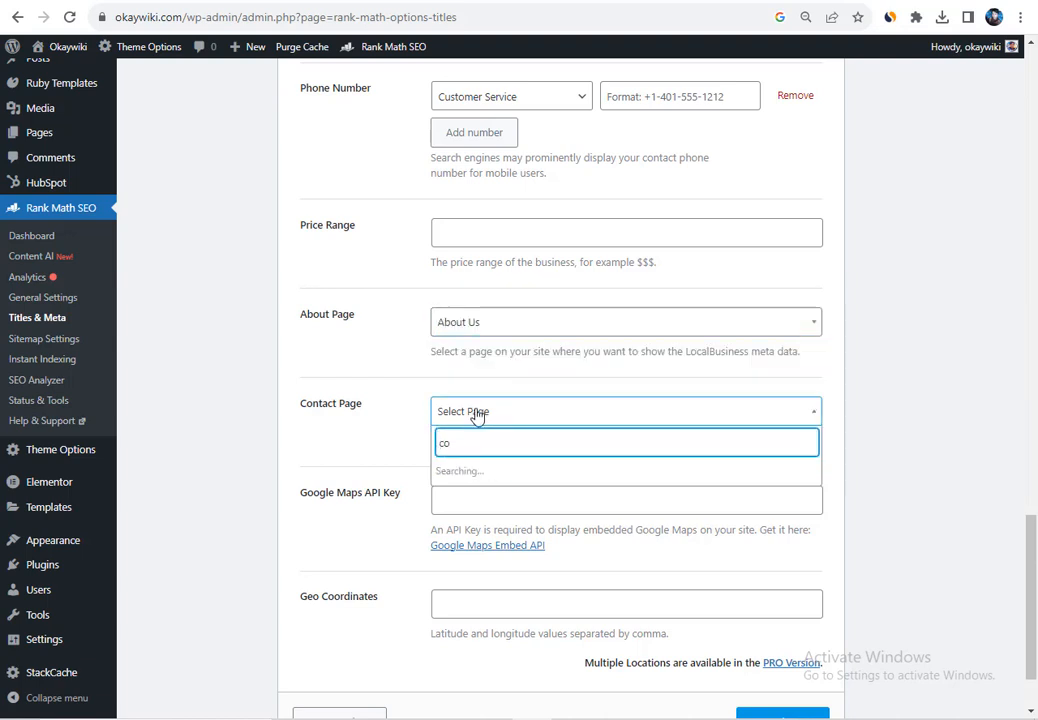
pyautogui.click(475, 479)
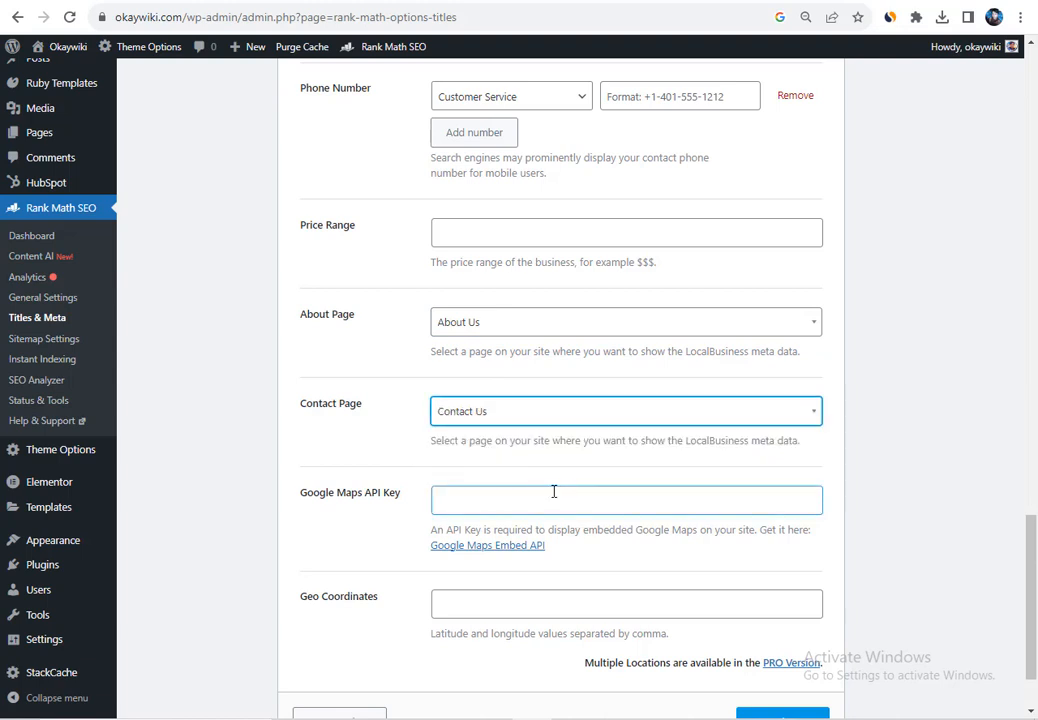
# Step: Save the Local SEO settings, leaving the Google Maps API key and geo coordinates empty
pyautogui.scroll(-2, 553, 491)
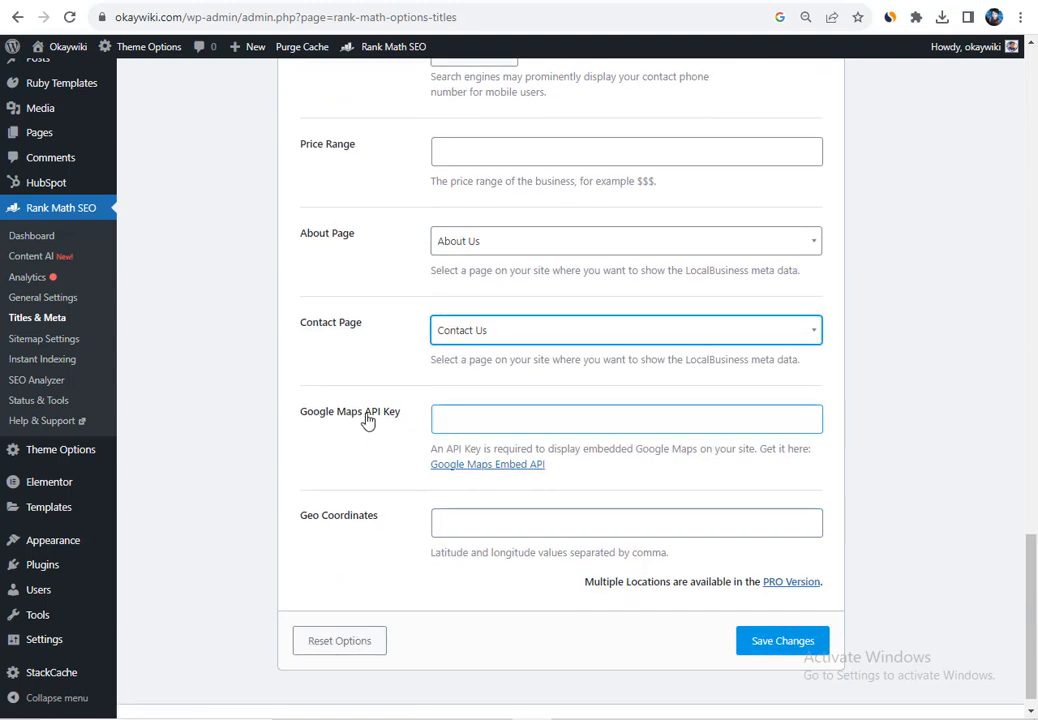
pyautogui.scroll(-1, 482, 520)
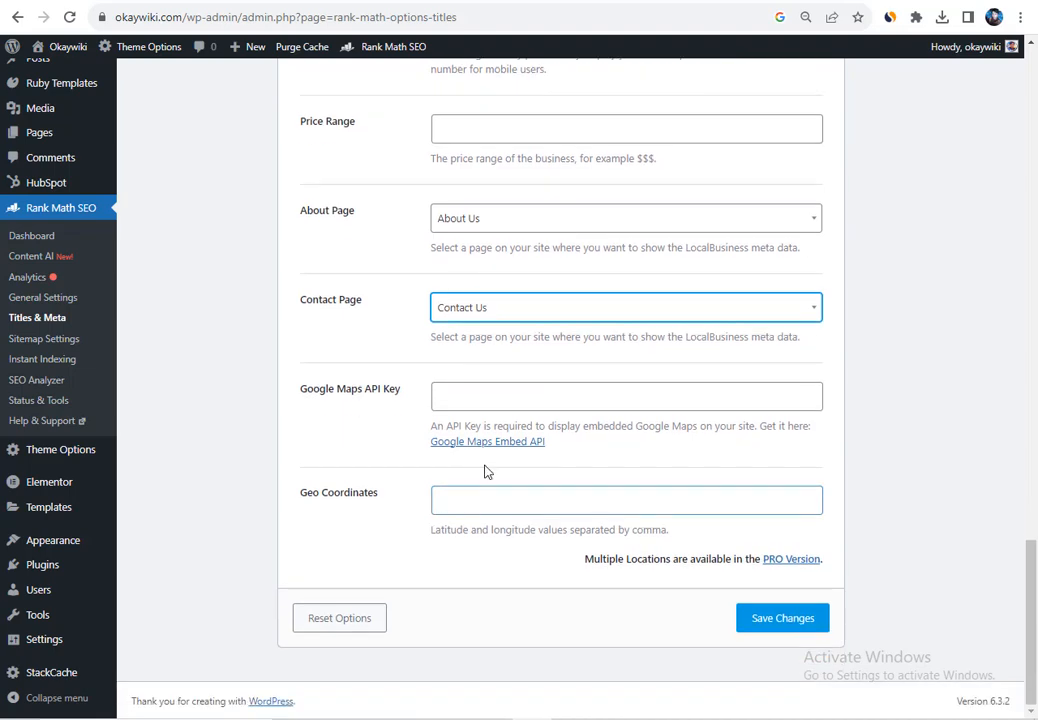
pyautogui.click(799, 630)
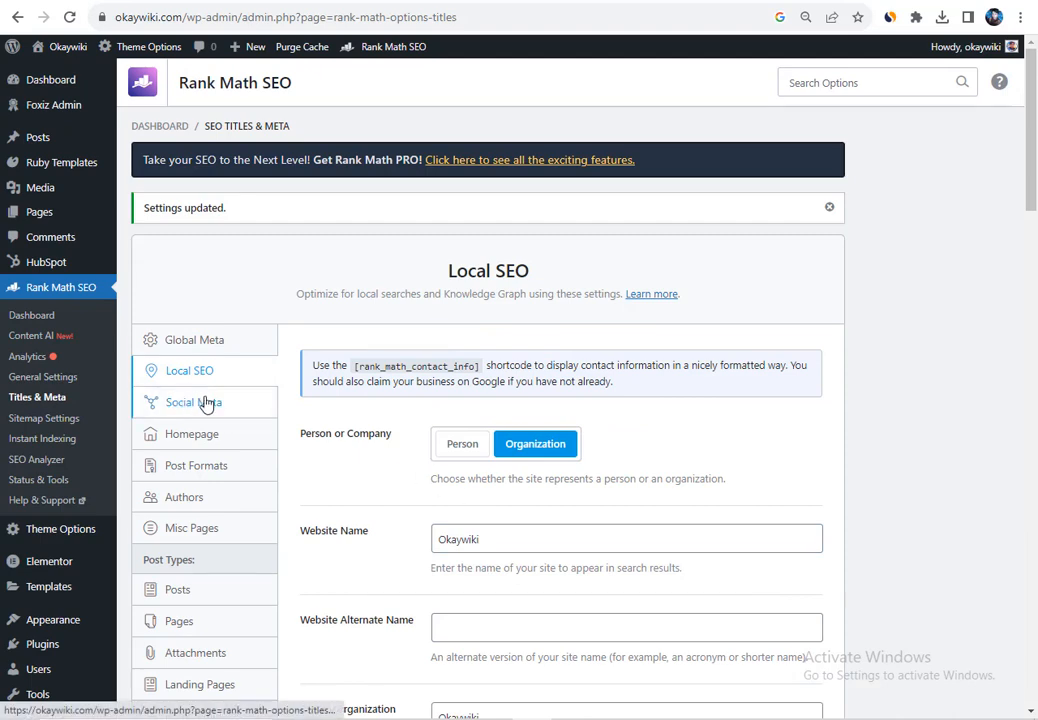
# Step: Examine the Social Meta fields, from the Facebook page URL and authorship through Twitter username to additional profiles
pyautogui.click(176, 402)
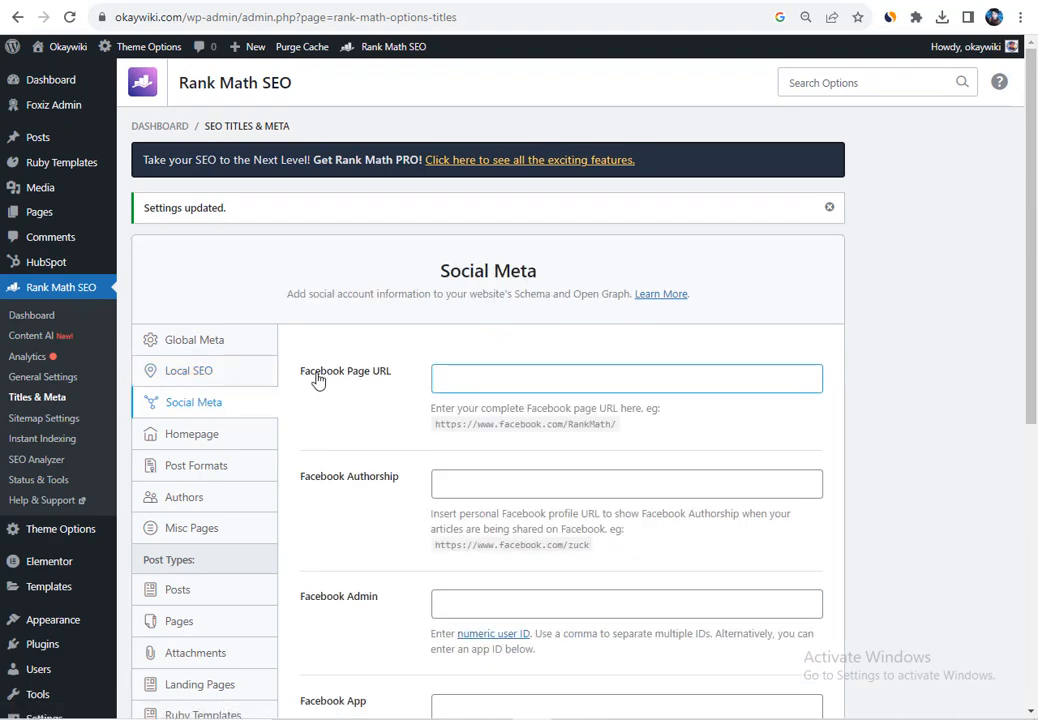
pyautogui.moveTo(318, 380); pyautogui.dragTo(414, 405)
pyautogui.scroll(-2, 414, 405)
pyautogui.moveTo(347, 397); pyautogui.dragTo(380, 408)
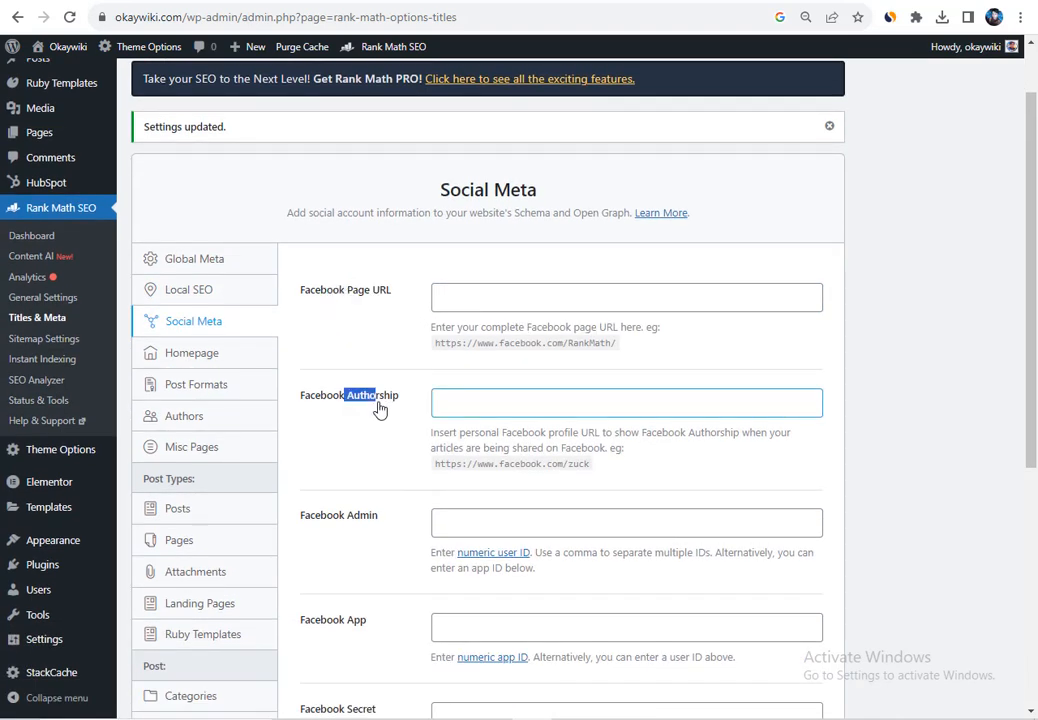
pyautogui.click(380, 408)
pyautogui.scroll(-3, 389, 462)
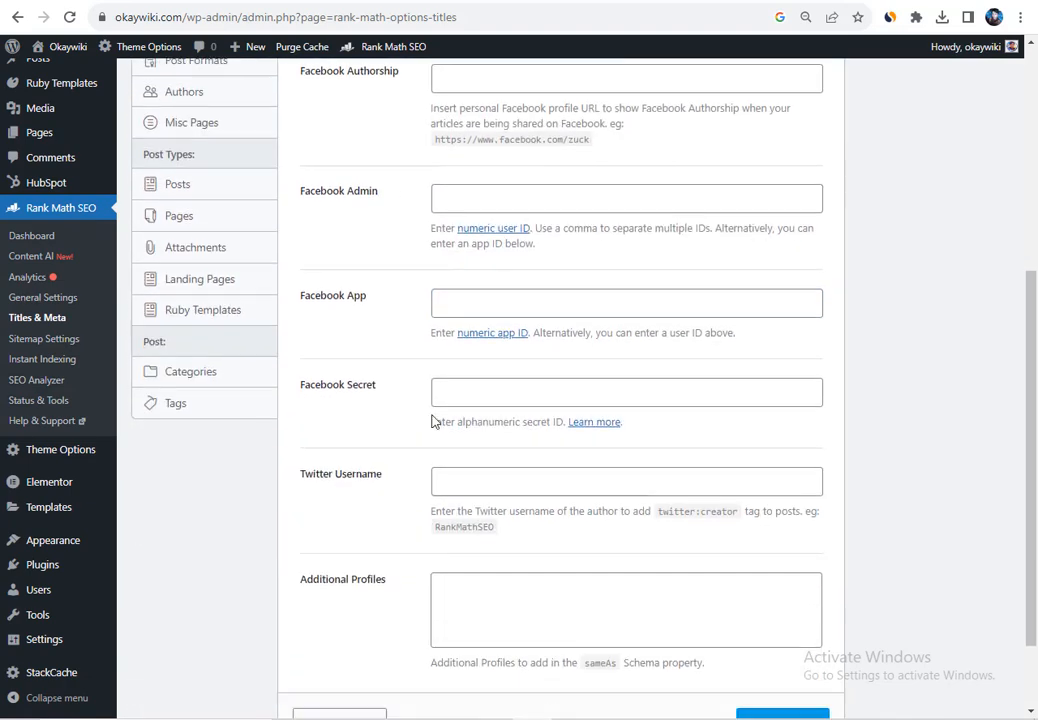
pyautogui.scroll(-2, 555, 416)
pyautogui.scroll(4, 531, 361)
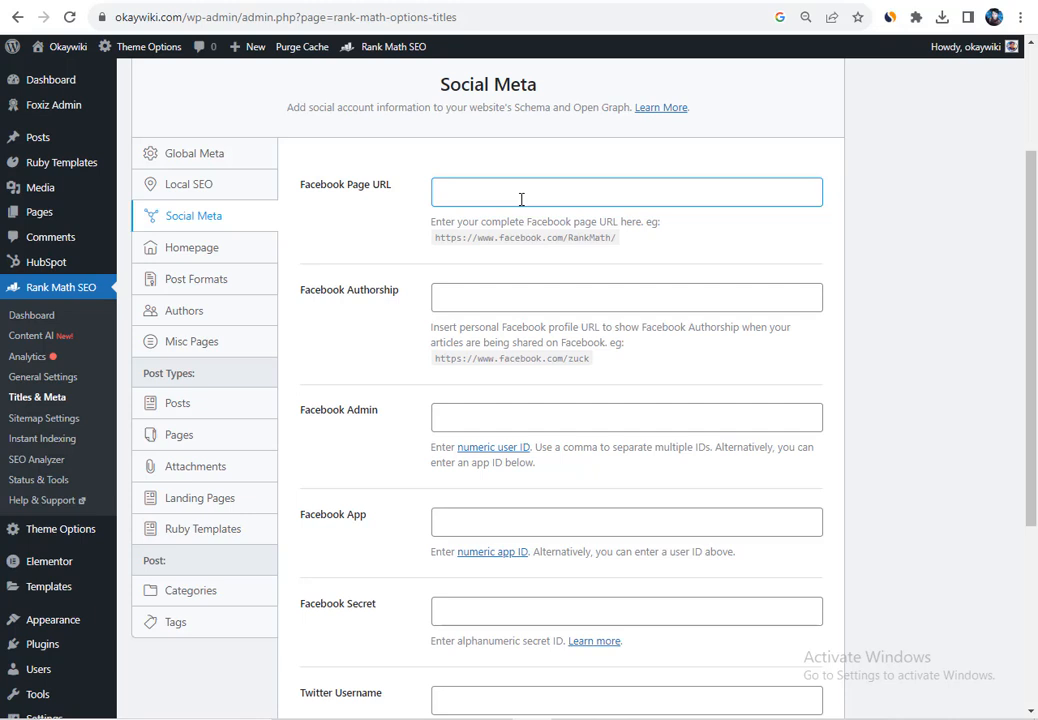
# Step: Check the Homepage meta settings, and view the full WordPress SEO Mastery playlist on the Unique Web School YouTube channel
pyautogui.click(212, 252)
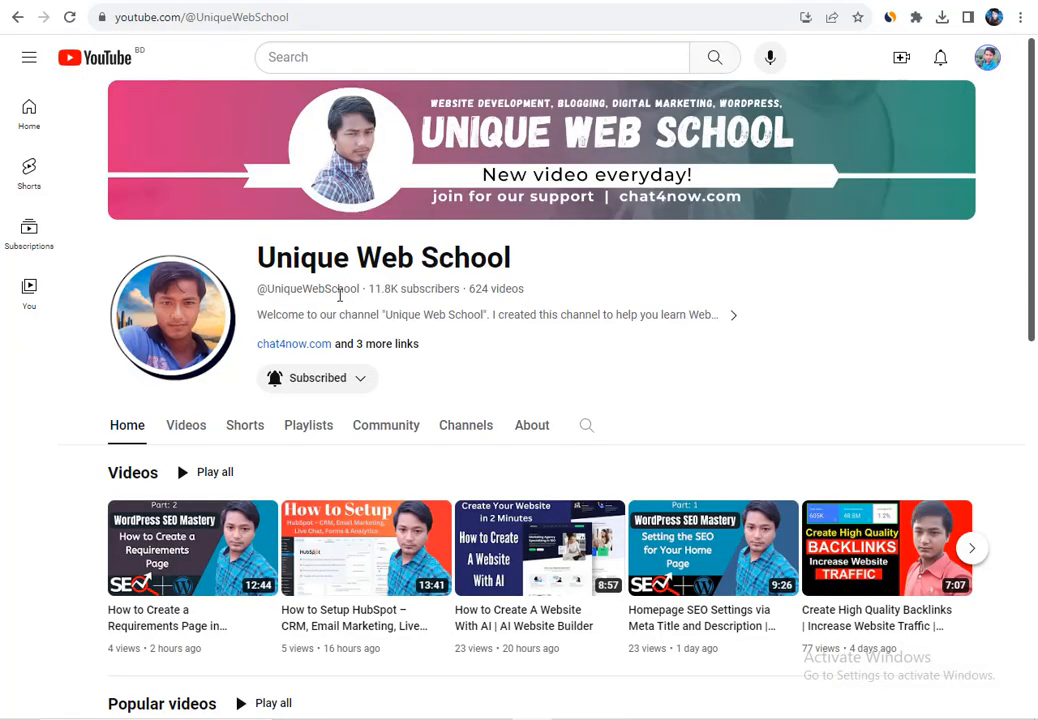
pyautogui.click(306, 430)
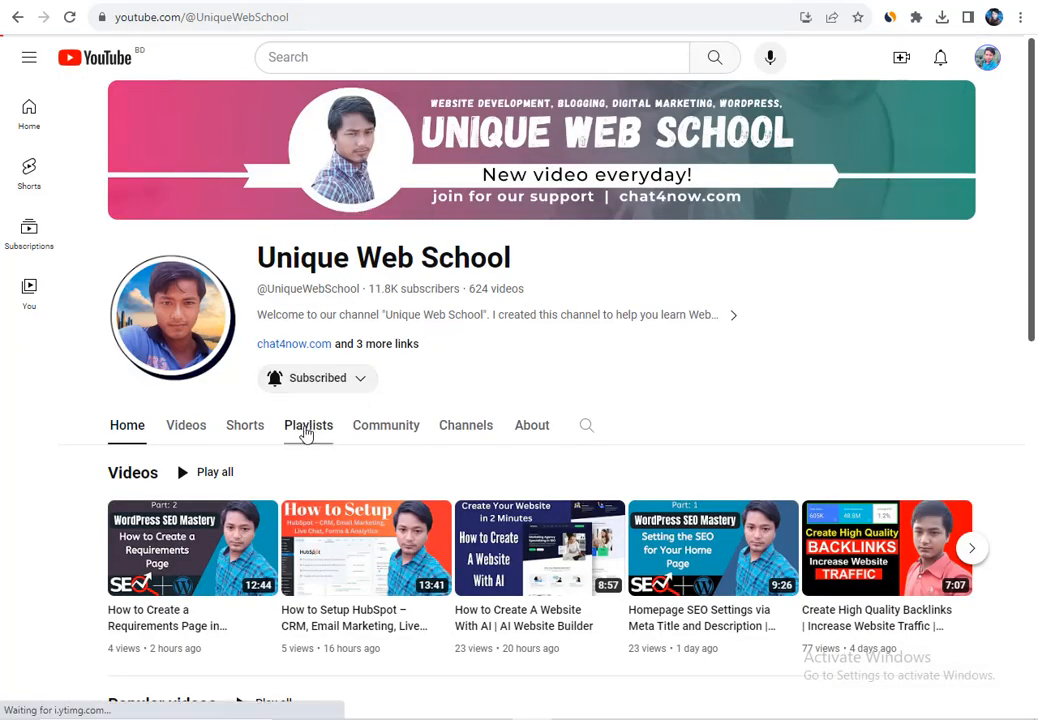
pyautogui.scroll(-3, 324, 433)
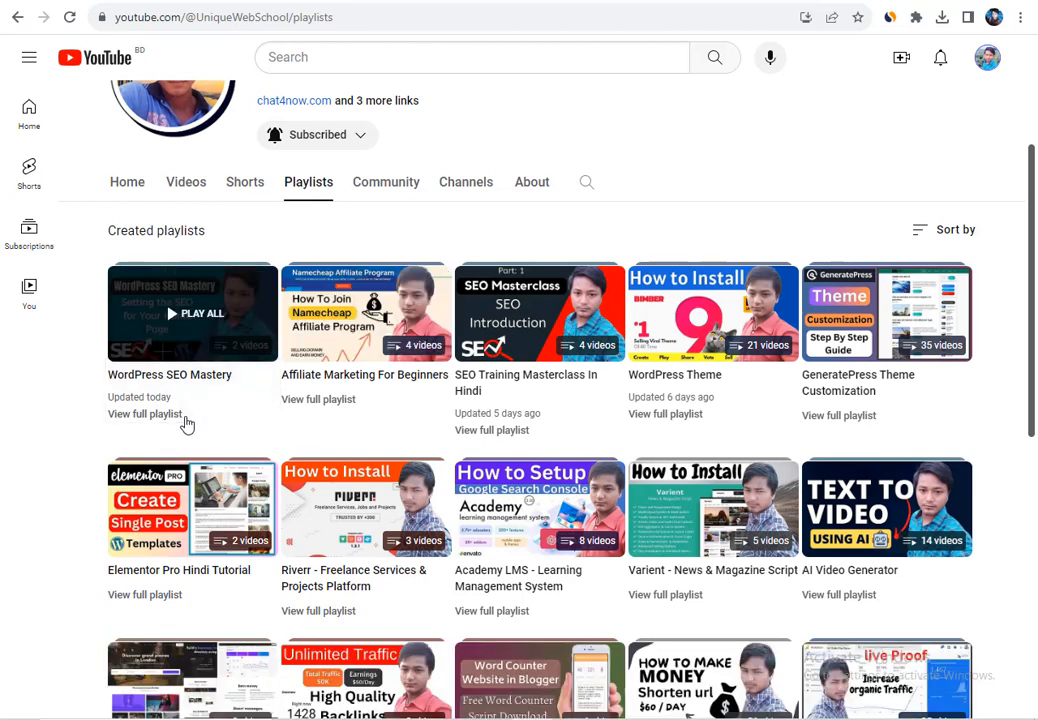
pyautogui.click(170, 420)
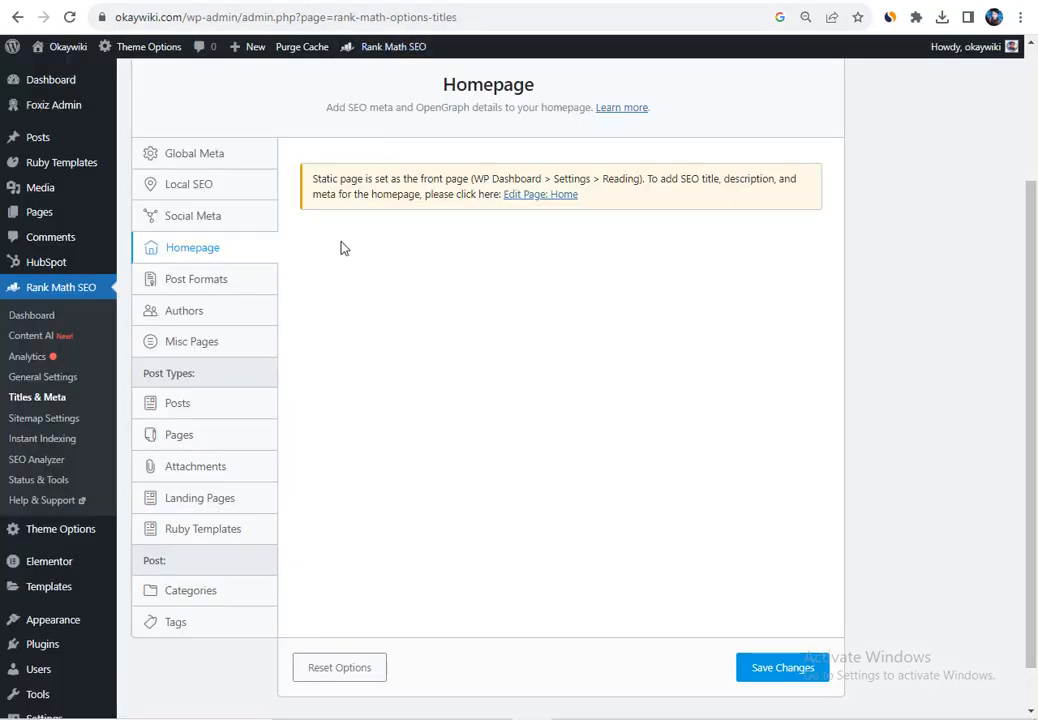
# Step: In the Post Formats settings, remove %sep% %sitename% from the Format Archive Titles so only %term% remains
pyautogui.click(200, 279)
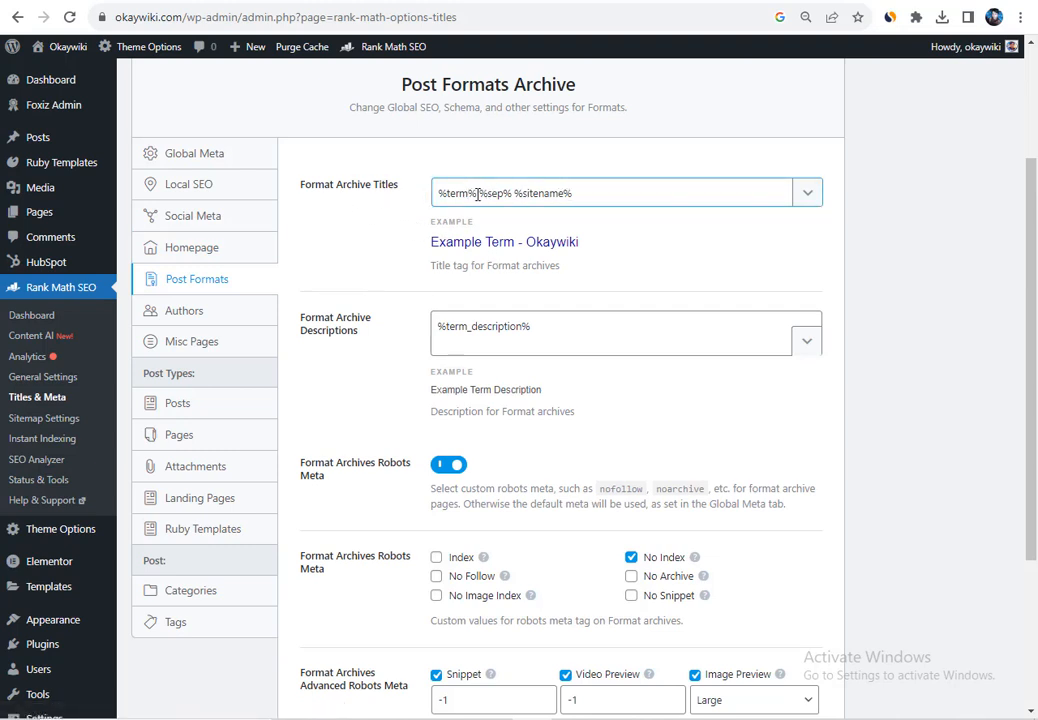
pyautogui.moveTo(482, 196); pyautogui.dragTo(637, 195)
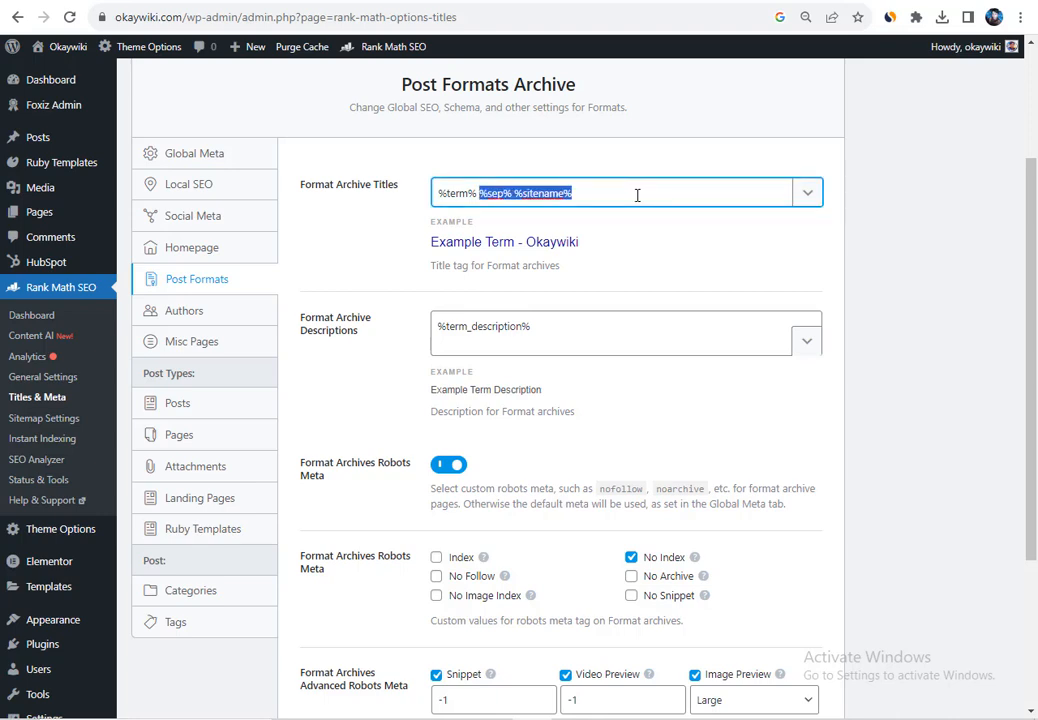
pyautogui.press('BackSpace')
pyautogui.click(579, 338)
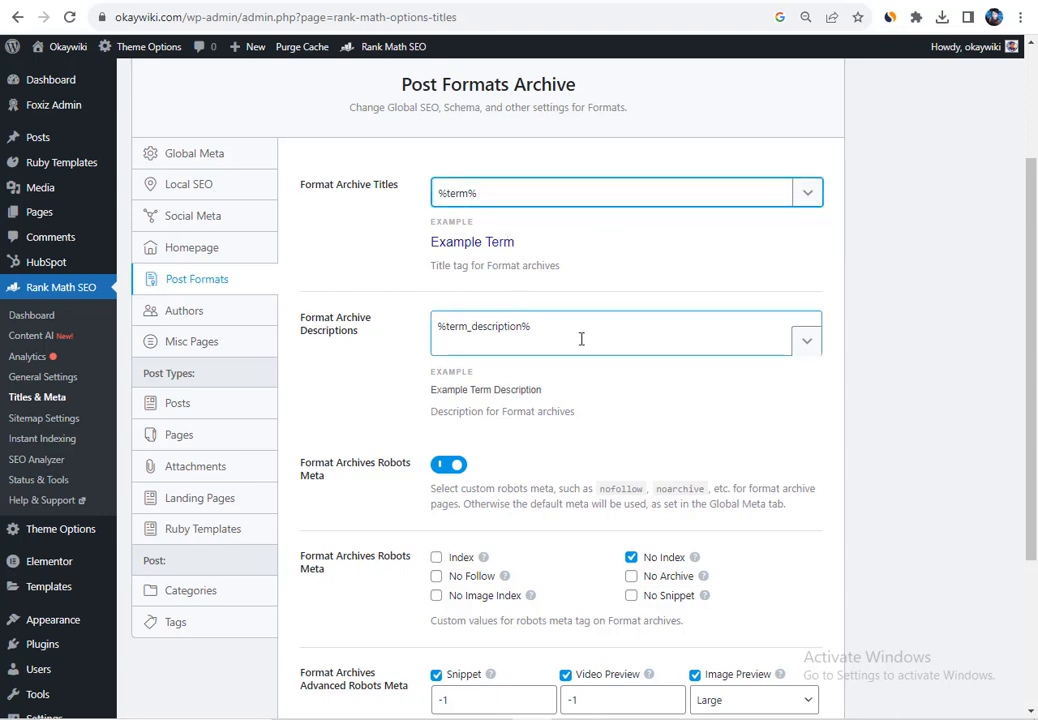
pyautogui.scroll(-1, 580, 345)
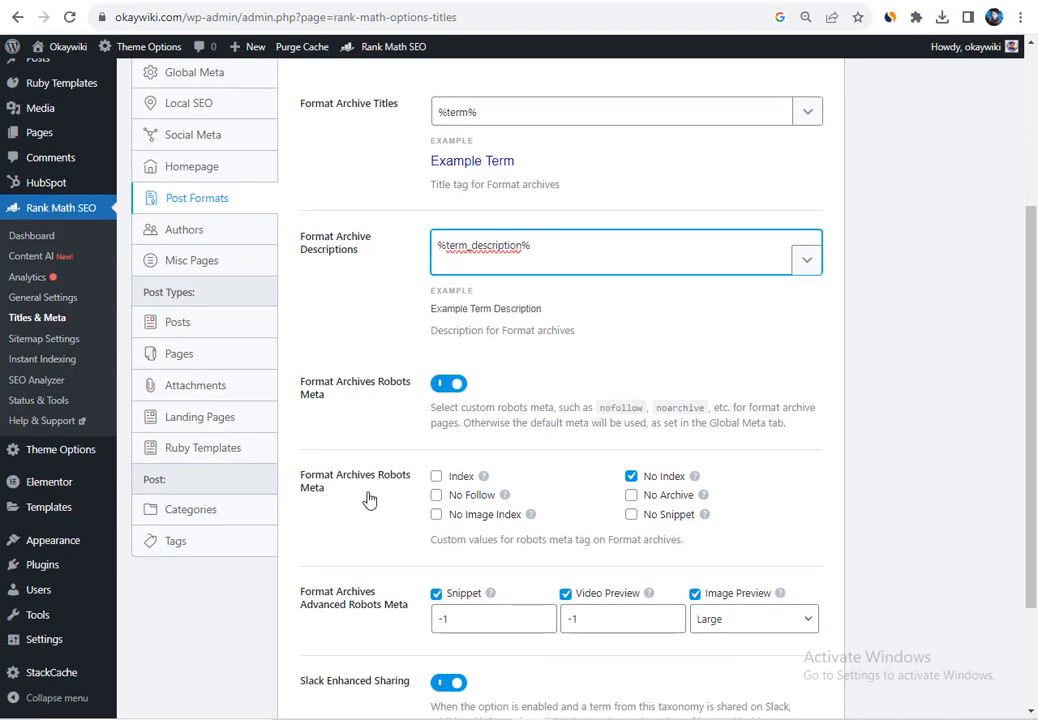
# Step: Set the Format Archives Robots Meta to Index and save the Post Formats settings
pyautogui.click(436, 477)
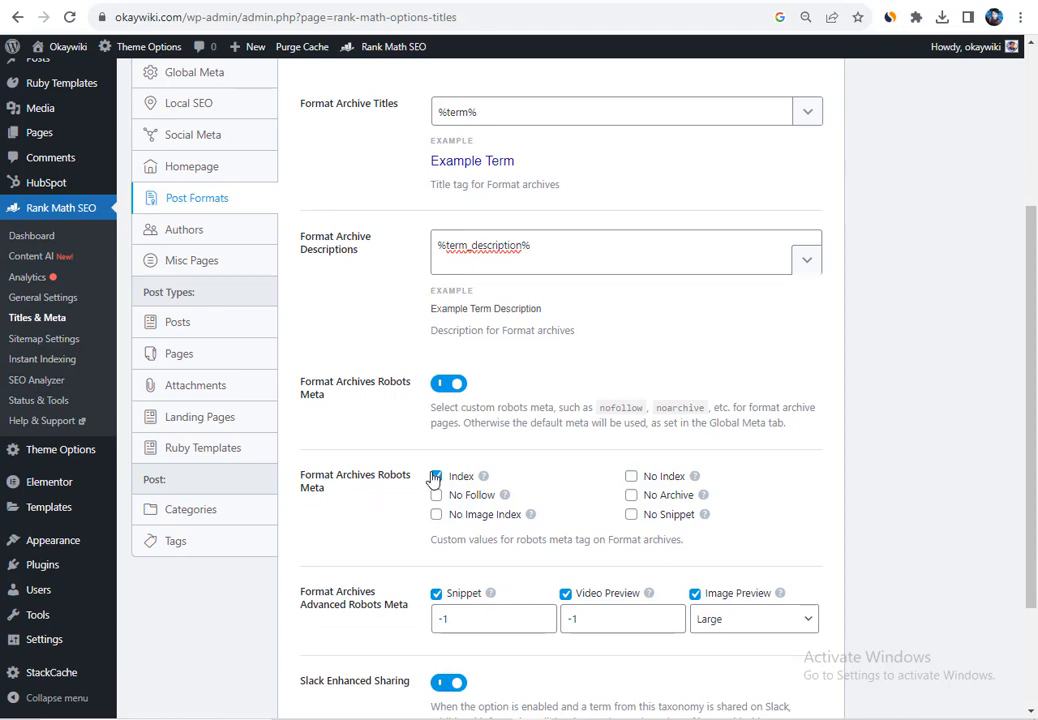
pyautogui.scroll(-2, 511, 477)
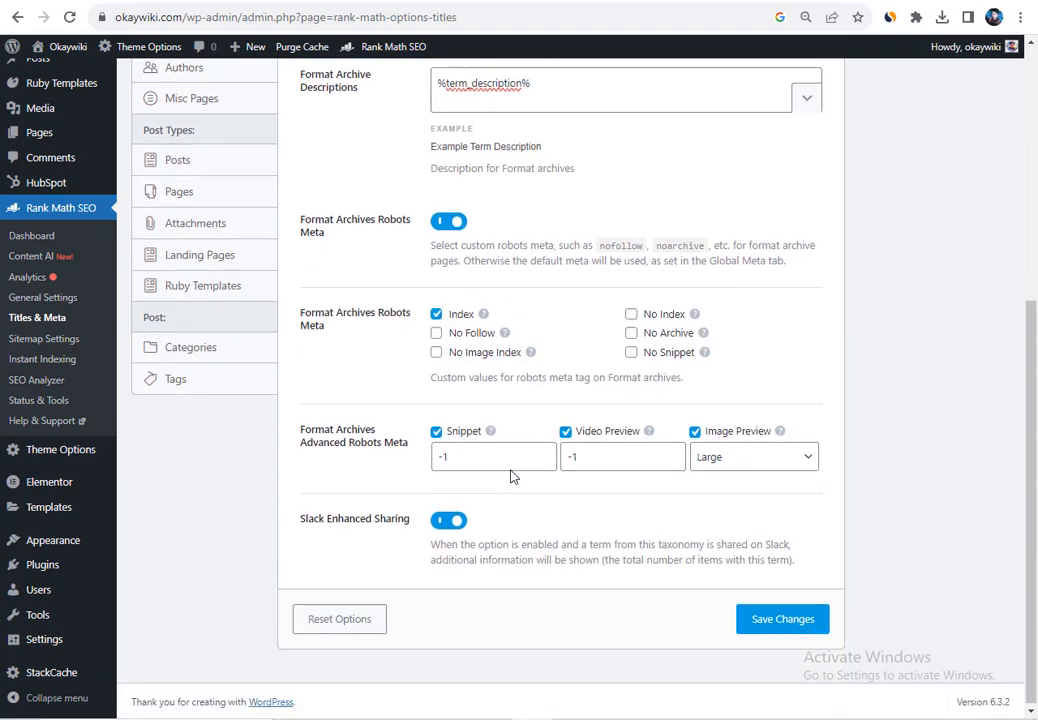
pyautogui.click(757, 624)
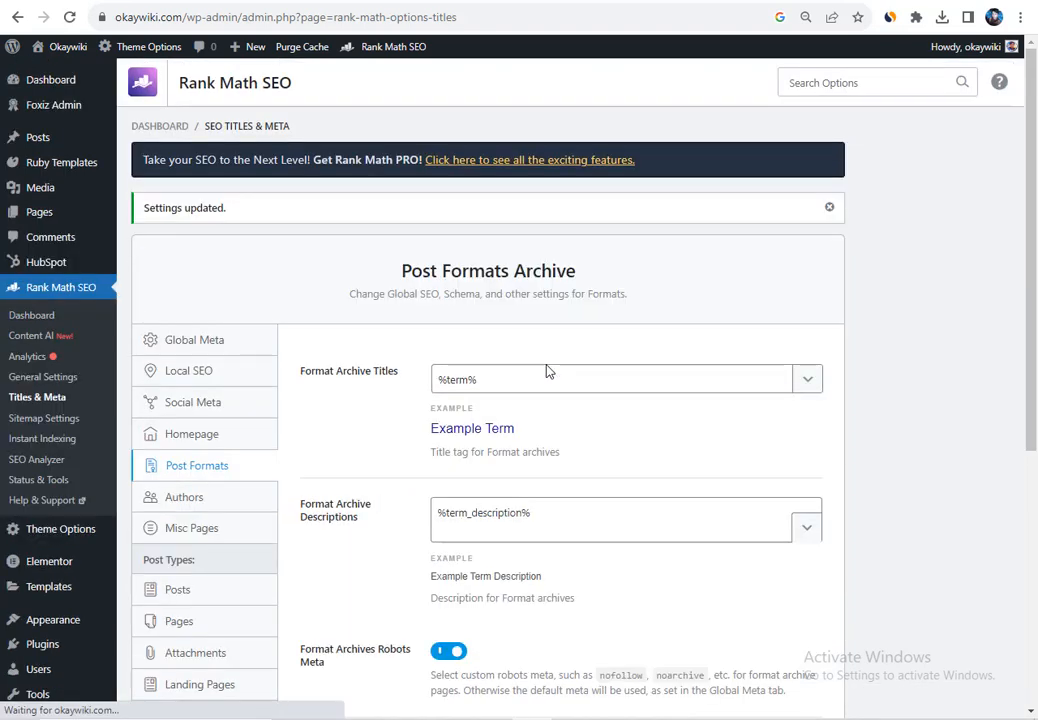
# Step: Examine the Authors settings, from Author Archives and robots meta through the archive title to Add SEO Controls
pyautogui.scroll(-1, 480, 348)
pyautogui.click(222, 418)
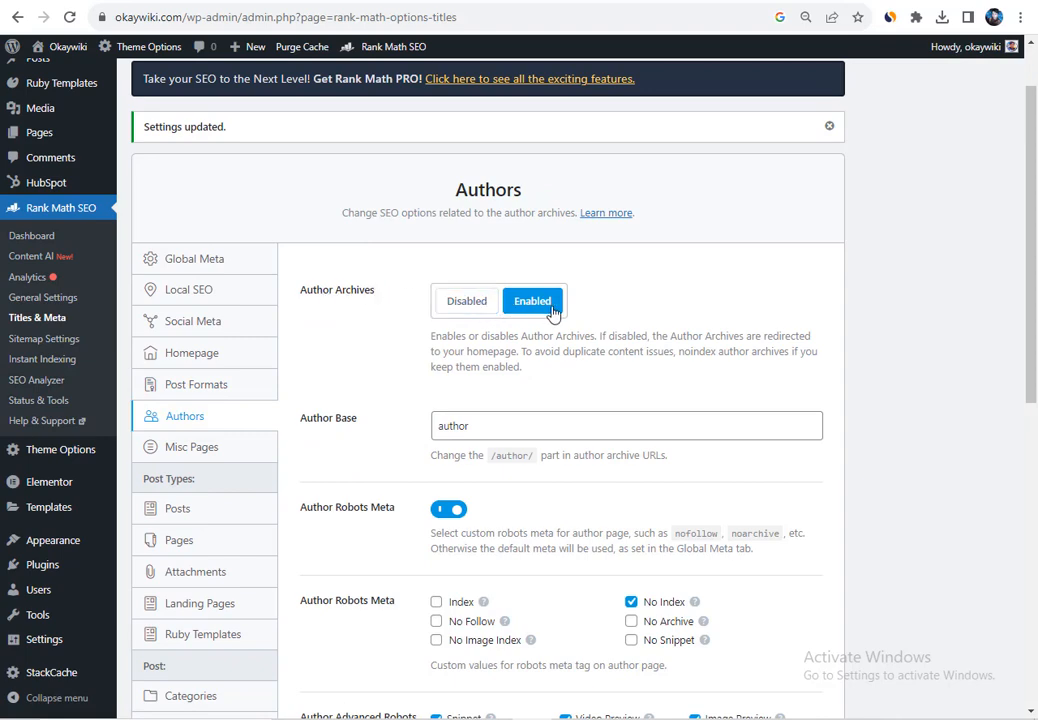
pyautogui.scroll(-3, 505, 413)
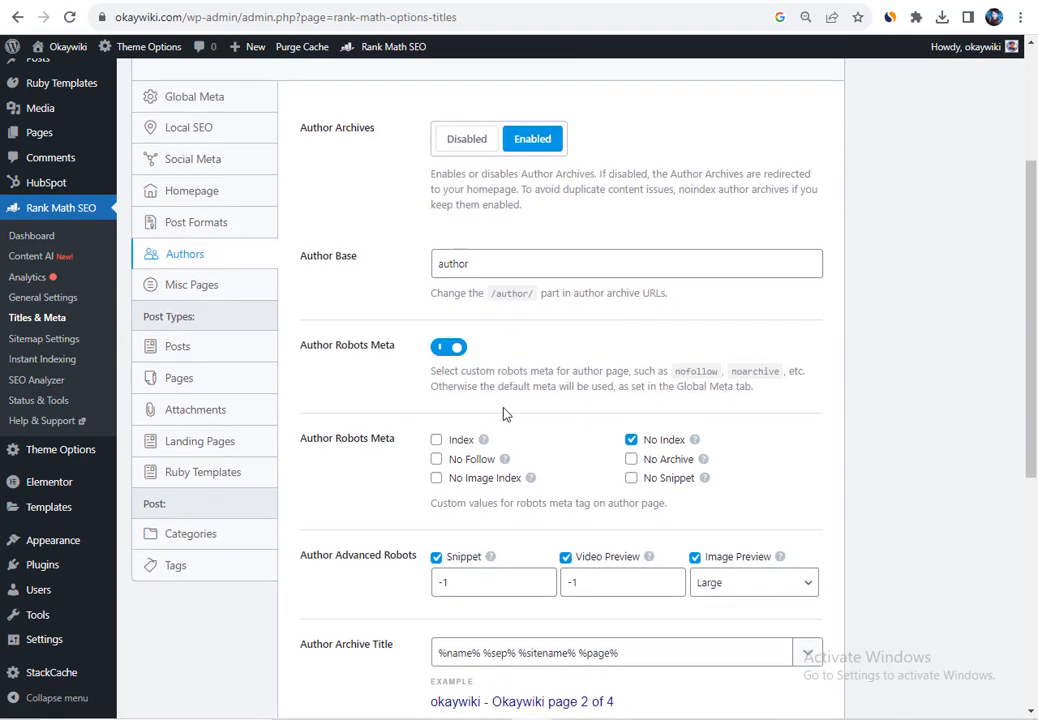
pyautogui.scroll(-9, 655, 455)
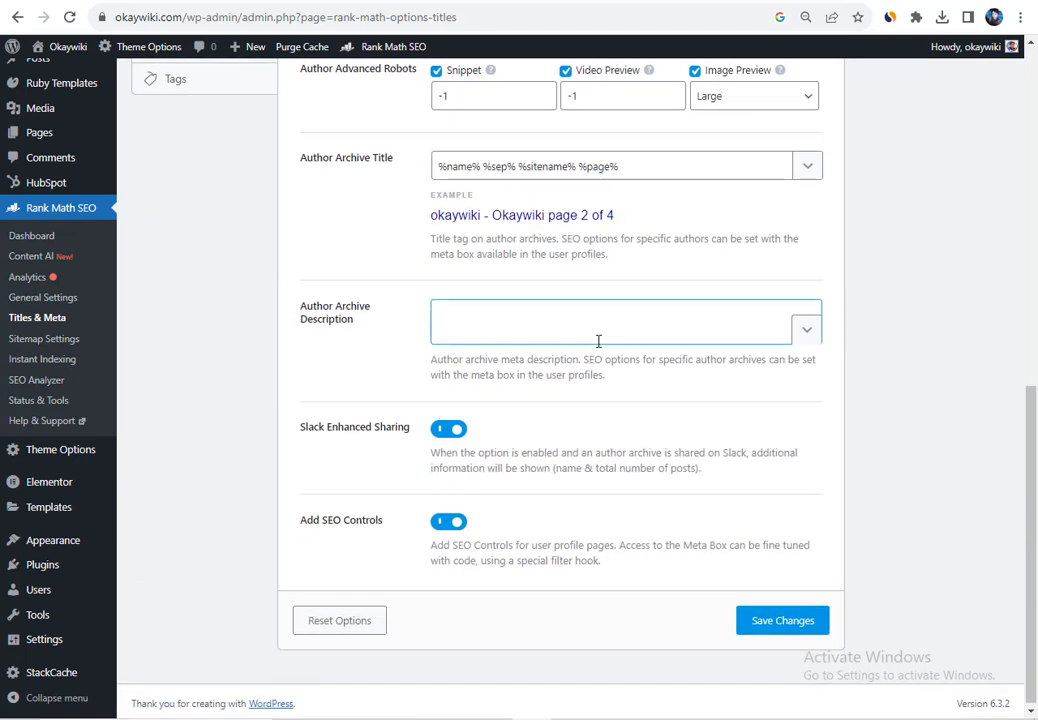
pyautogui.scroll(10, 528, 260)
pyautogui.scroll(-7, 530, 258)
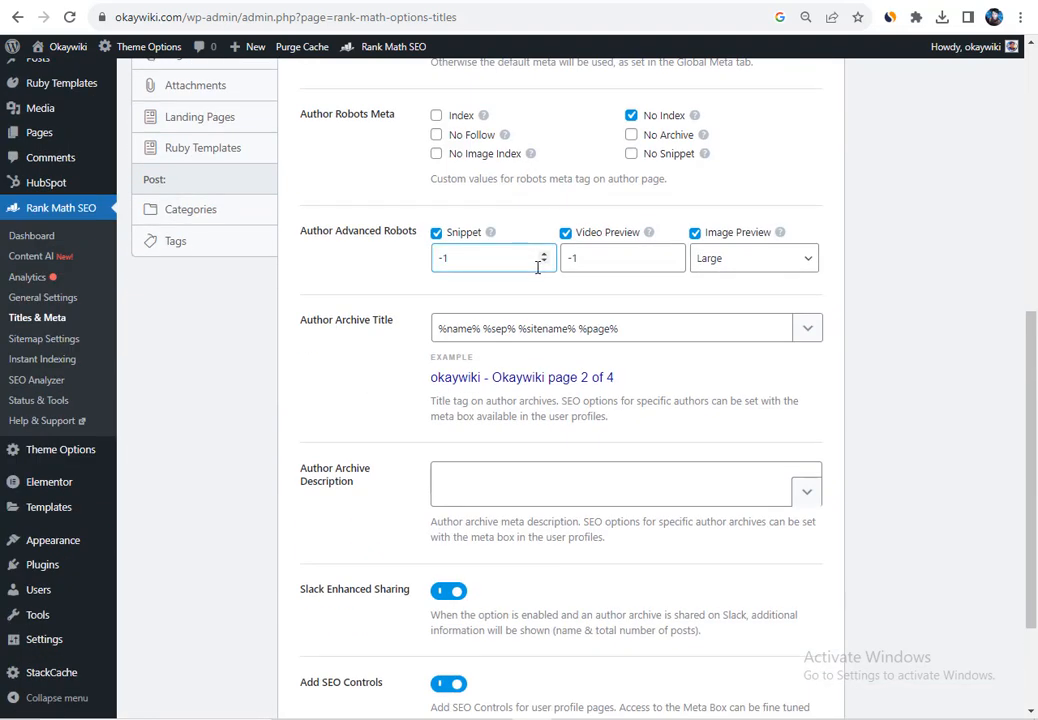
pyautogui.scroll(6, 474, 258)
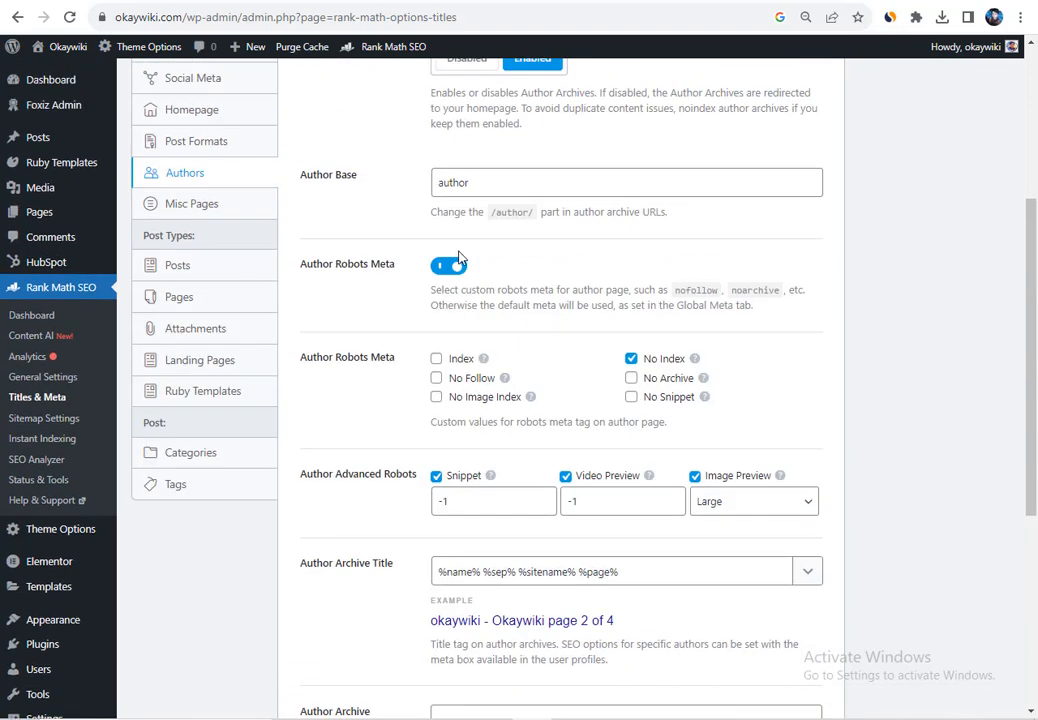
# Step: Examine the Misc Pages settings, from Date Archives and the 404 title through the noindex options
pyautogui.click(240, 286)
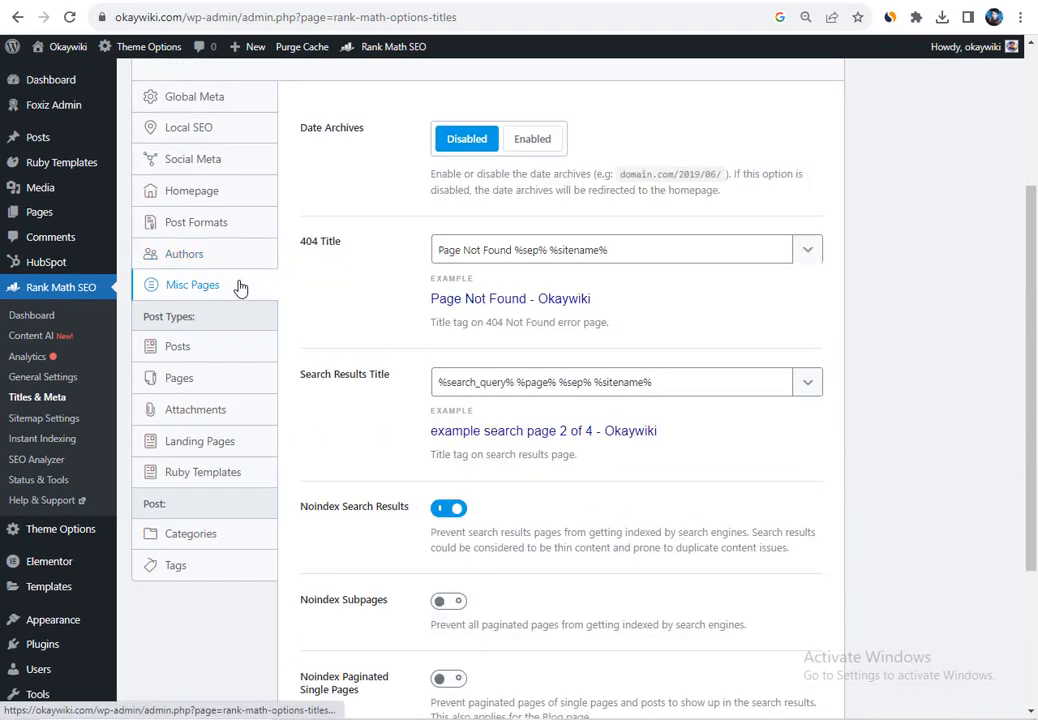
pyautogui.scroll(3, 375, 140)
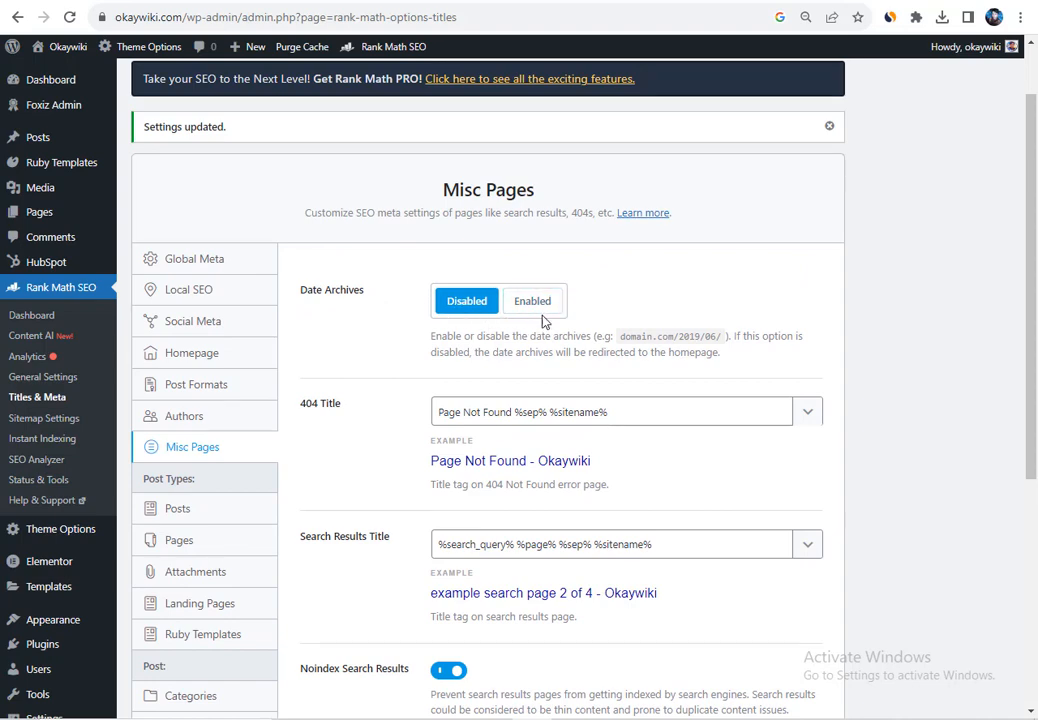
pyautogui.scroll(-5, 547, 399)
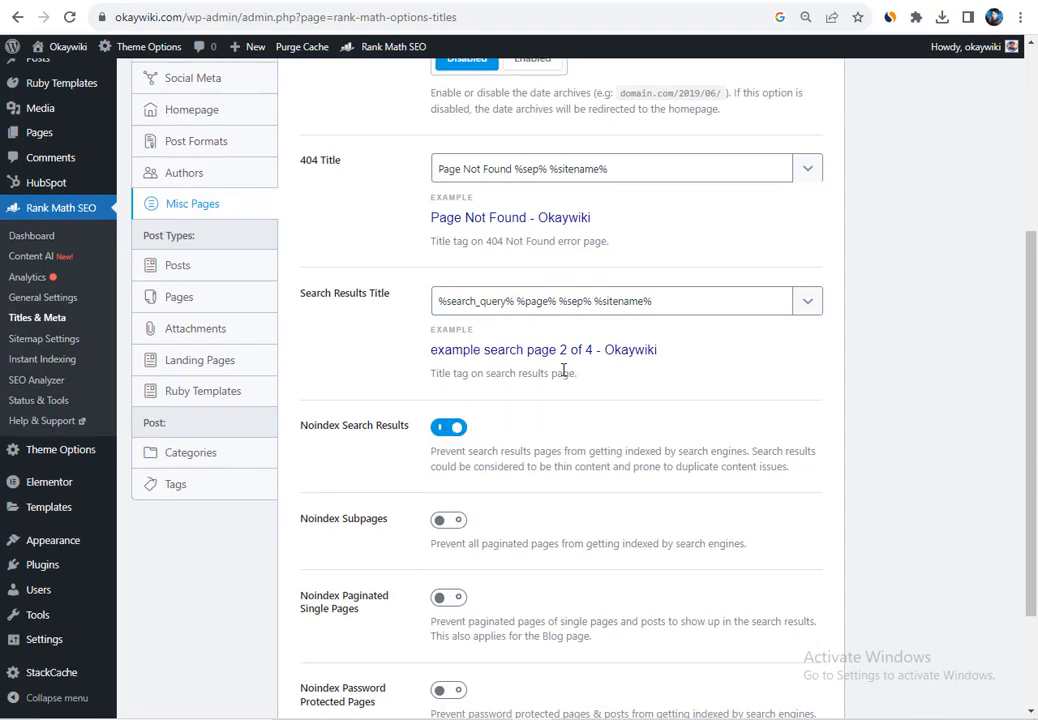
pyautogui.scroll(-3, 564, 371)
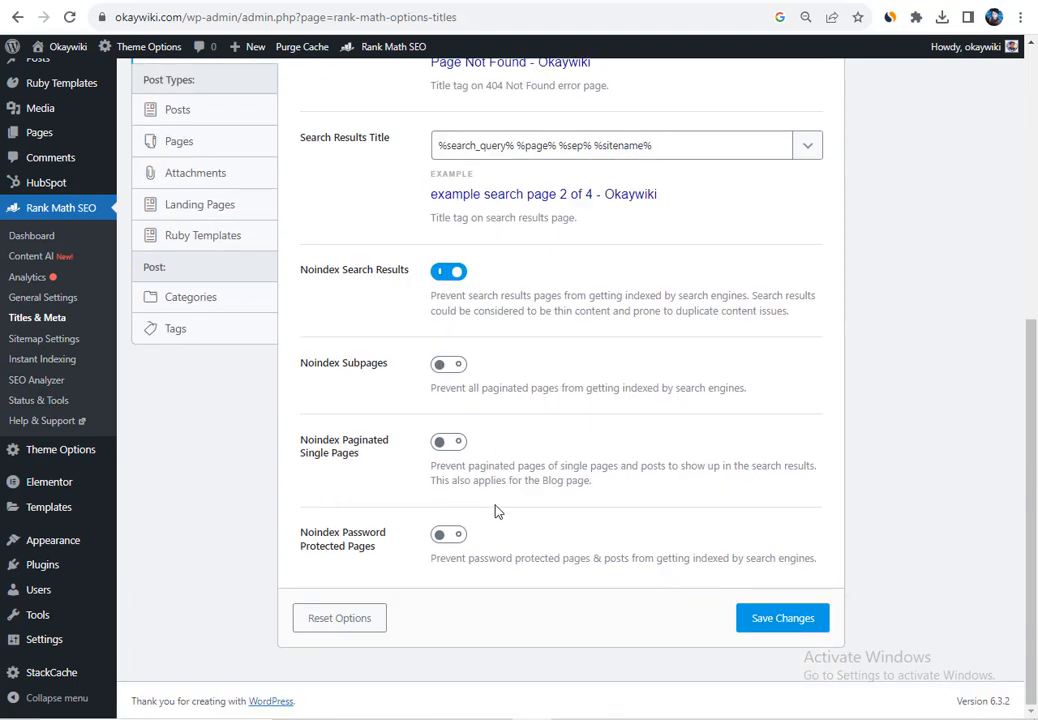
pyautogui.scroll(5, 419, 378)
# Step: In the Posts settings, remove %sep% %sitename% from the Single Post Title so only %title% remains
pyautogui.click(213, 290)
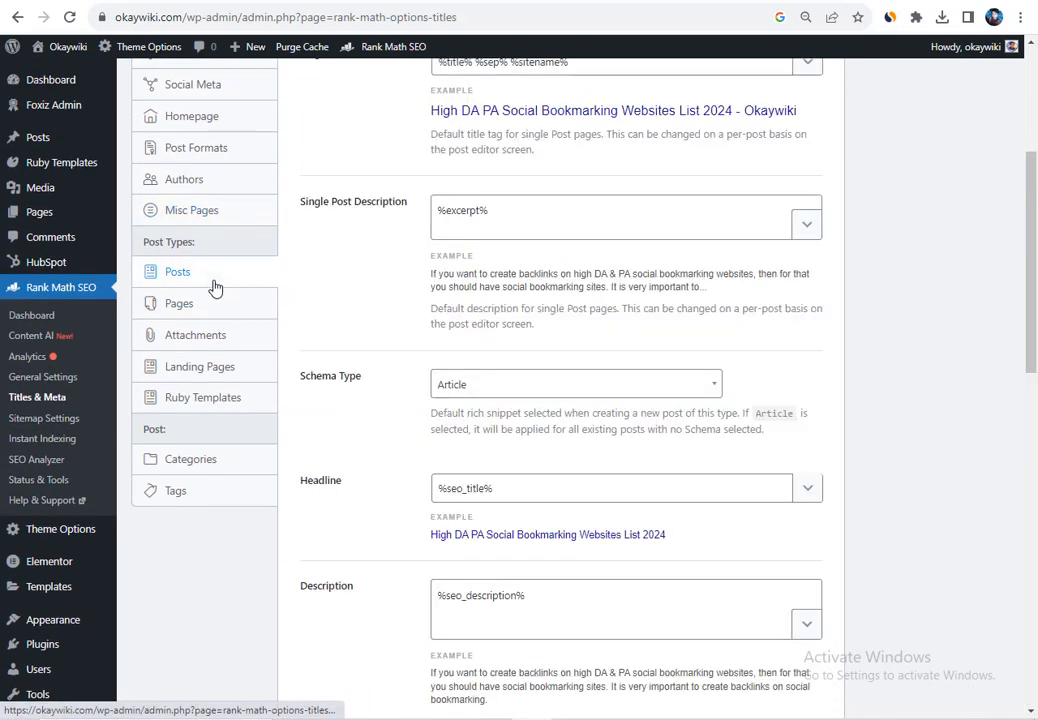
pyautogui.scroll(3, 567, 283)
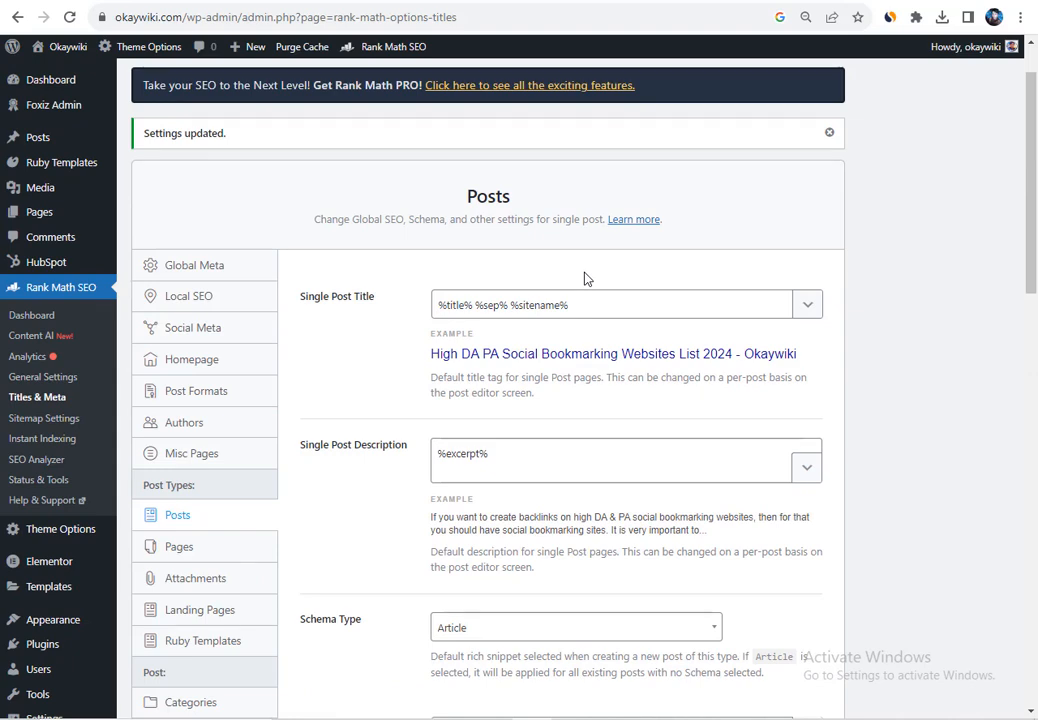
pyautogui.scroll(-1, 588, 279)
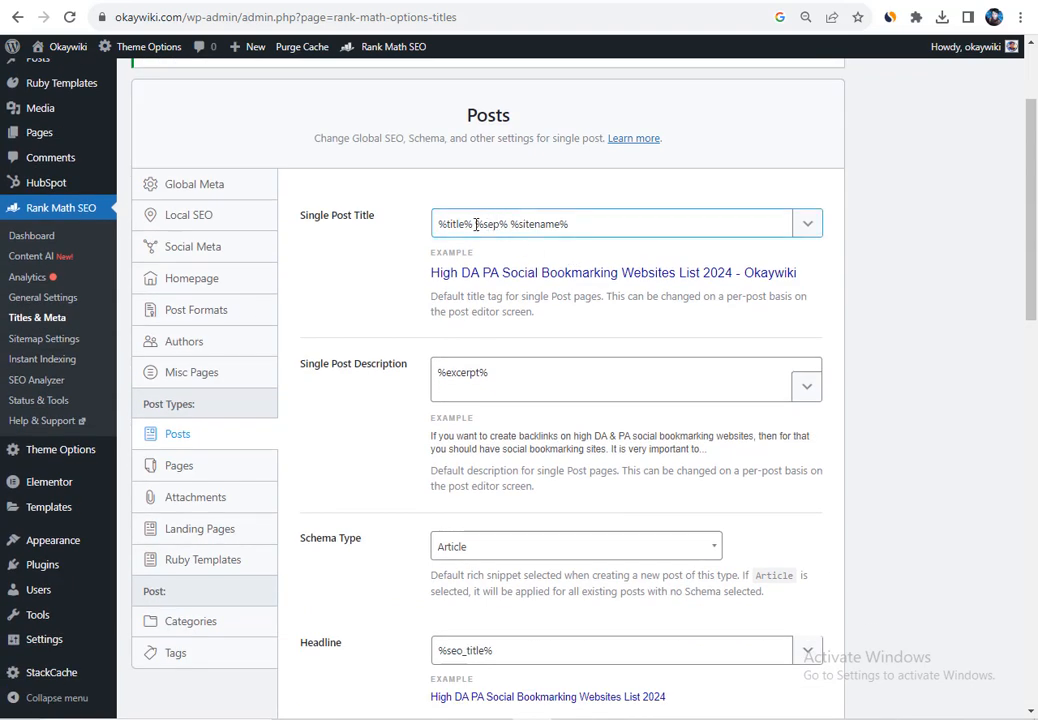
pyautogui.moveTo(476, 224); pyautogui.dragTo(614, 225)
pyautogui.write('=')
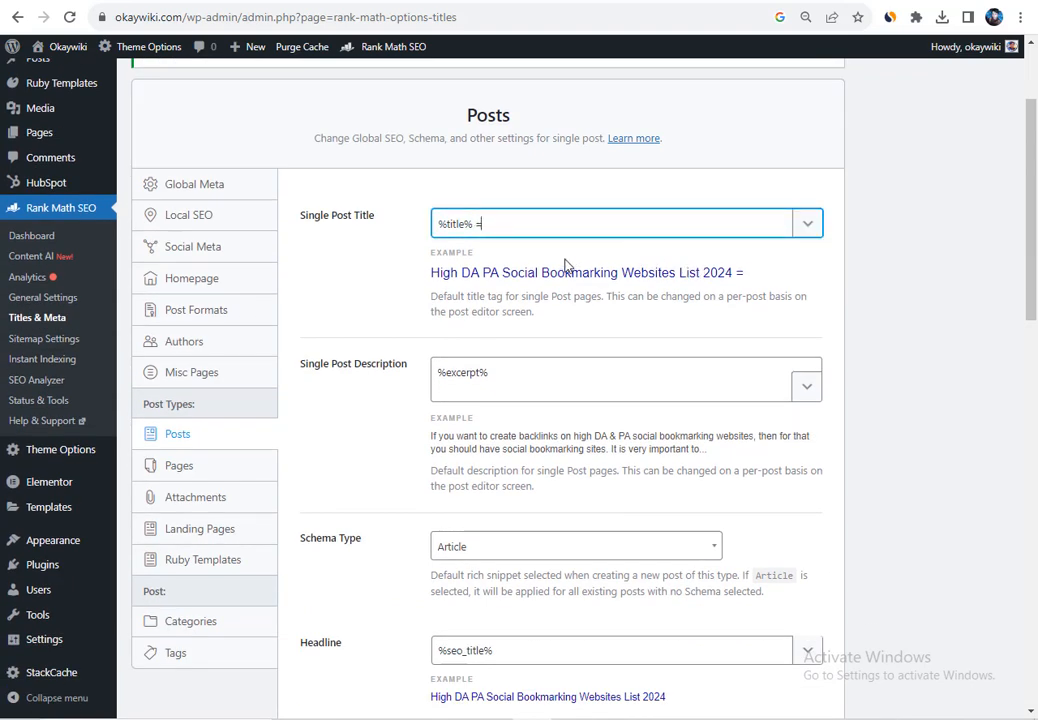
pyautogui.press('BackSpace')
pyautogui.press('BackSpace')
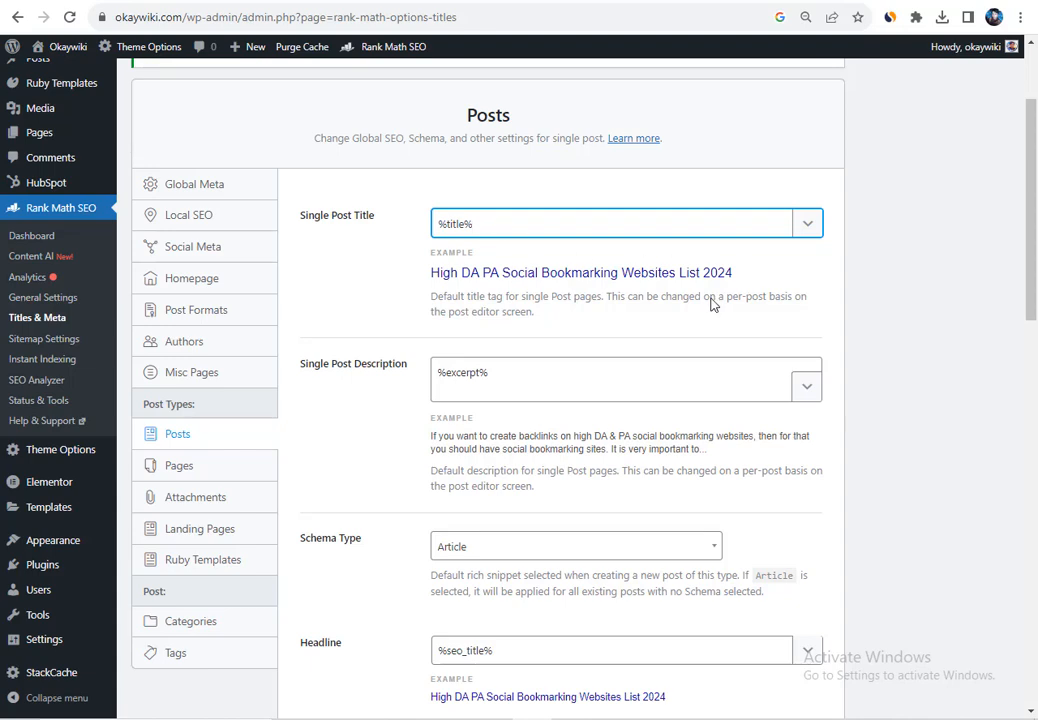
# Step: Examine the post description, the available Schema Type choices, the headline and the Article Type options for posts
pyautogui.click(579, 382)
pyautogui.scroll(-2, 588, 392)
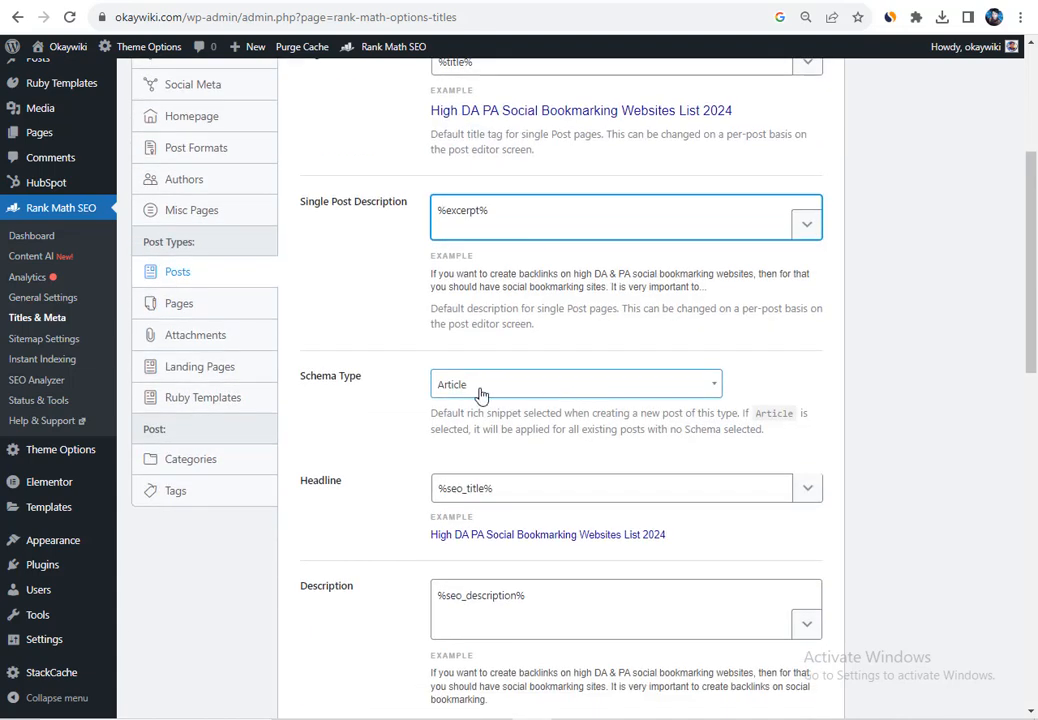
pyautogui.click(483, 390)
pyautogui.scroll(-2, 507, 500)
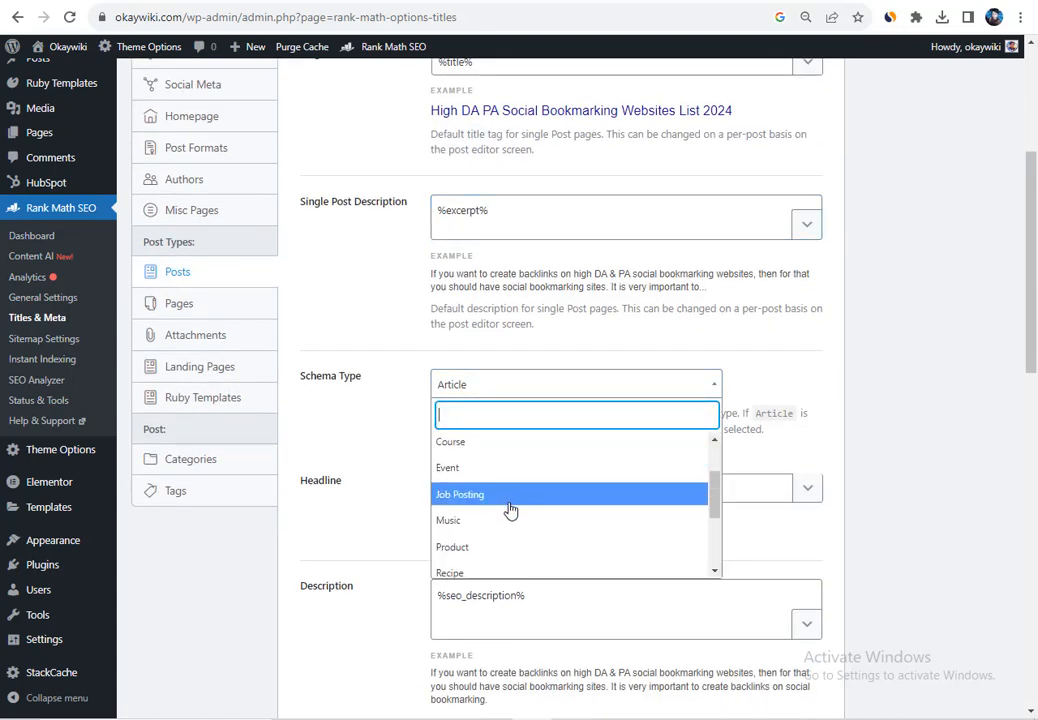
pyautogui.scroll(-3, 512, 555)
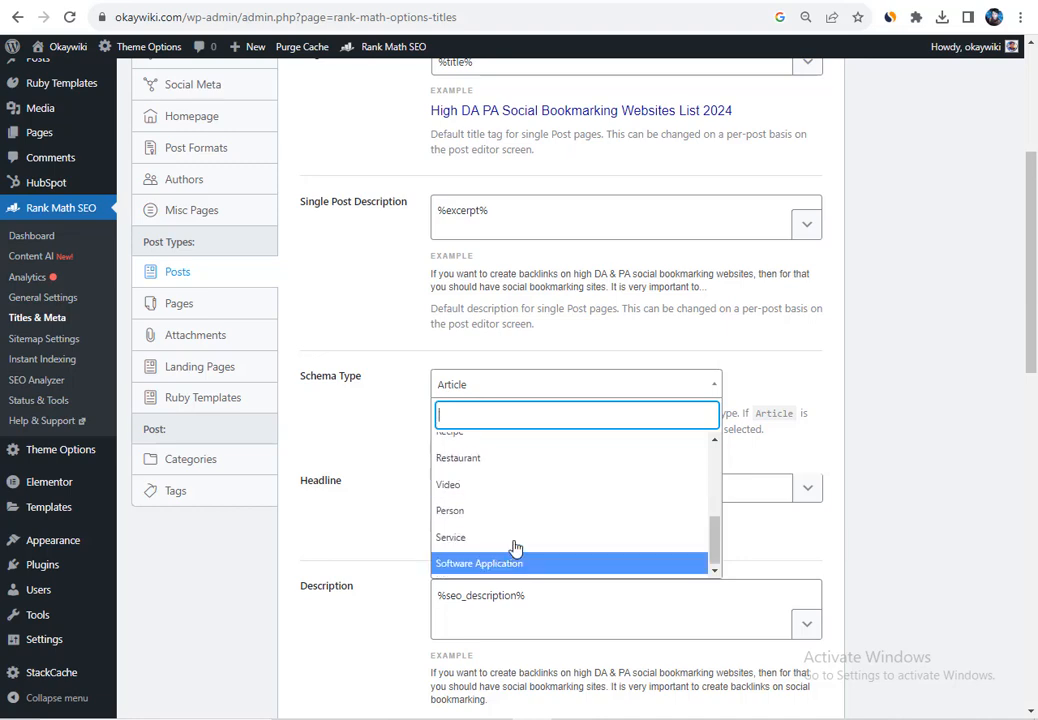
pyautogui.click(836, 431)
pyautogui.scroll(-2, 790, 432)
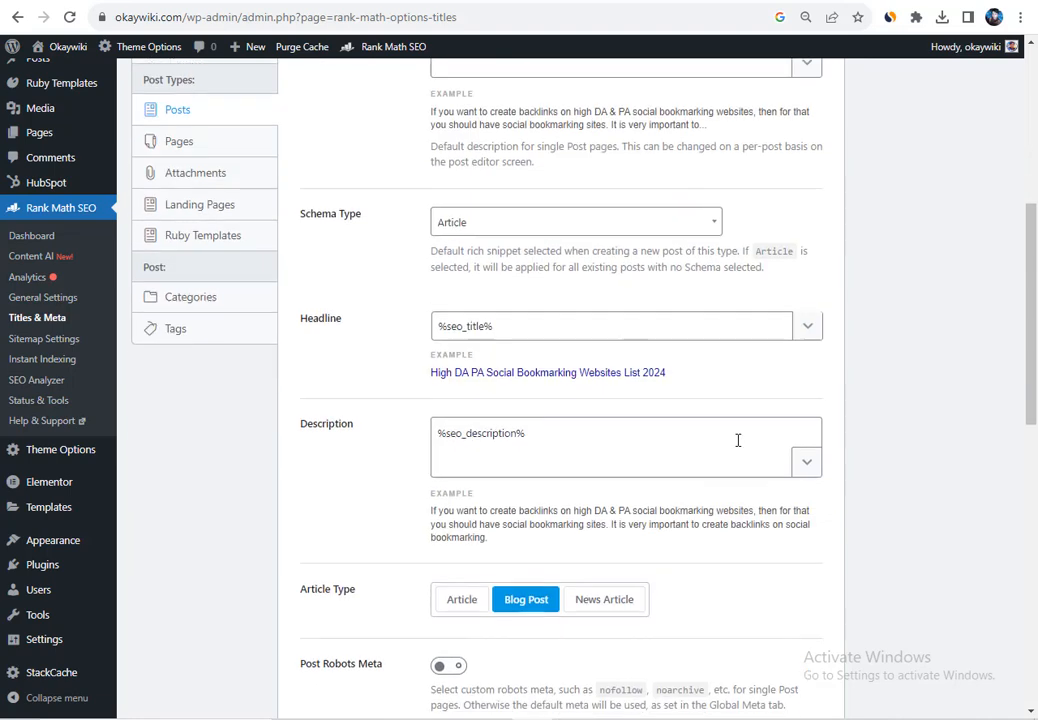
pyautogui.click(511, 330)
pyautogui.scroll(-2, 660, 440)
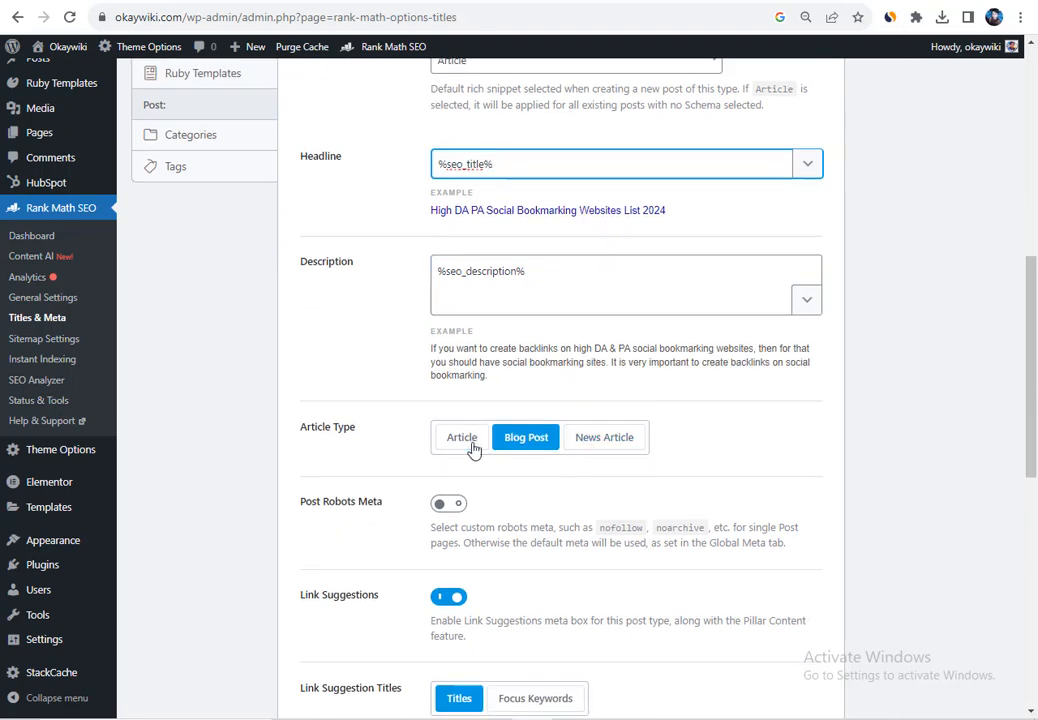
# Step: Enable custom Post Robots Meta for single posts, keeping the Index option selected
pyautogui.scroll(-2, 457, 449)
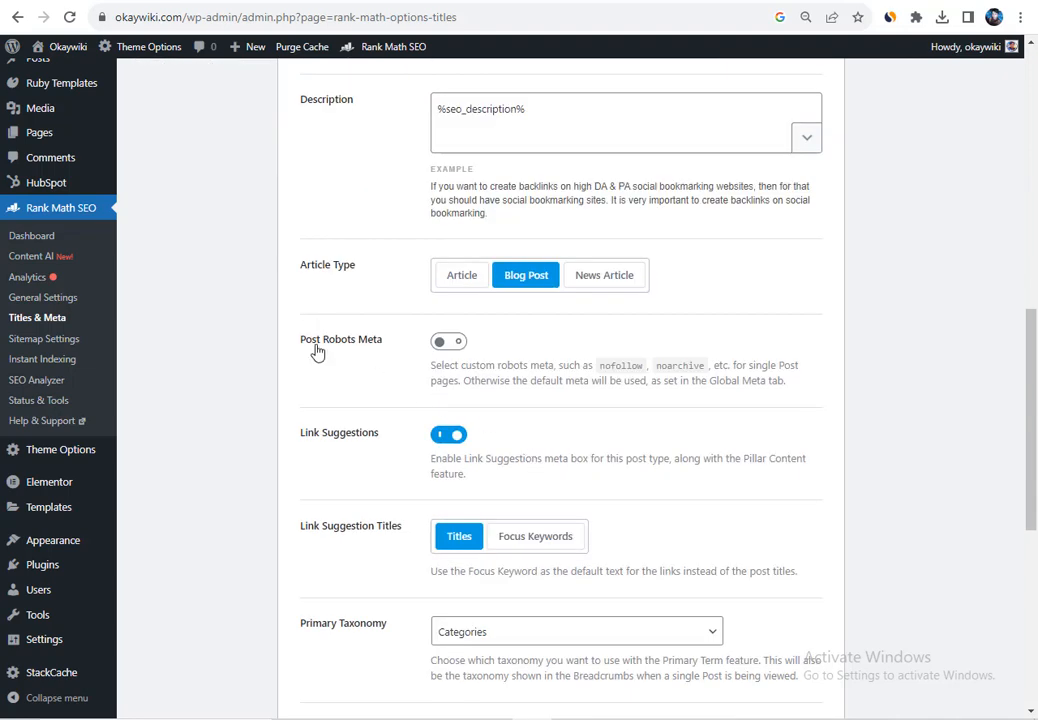
pyautogui.click(459, 346)
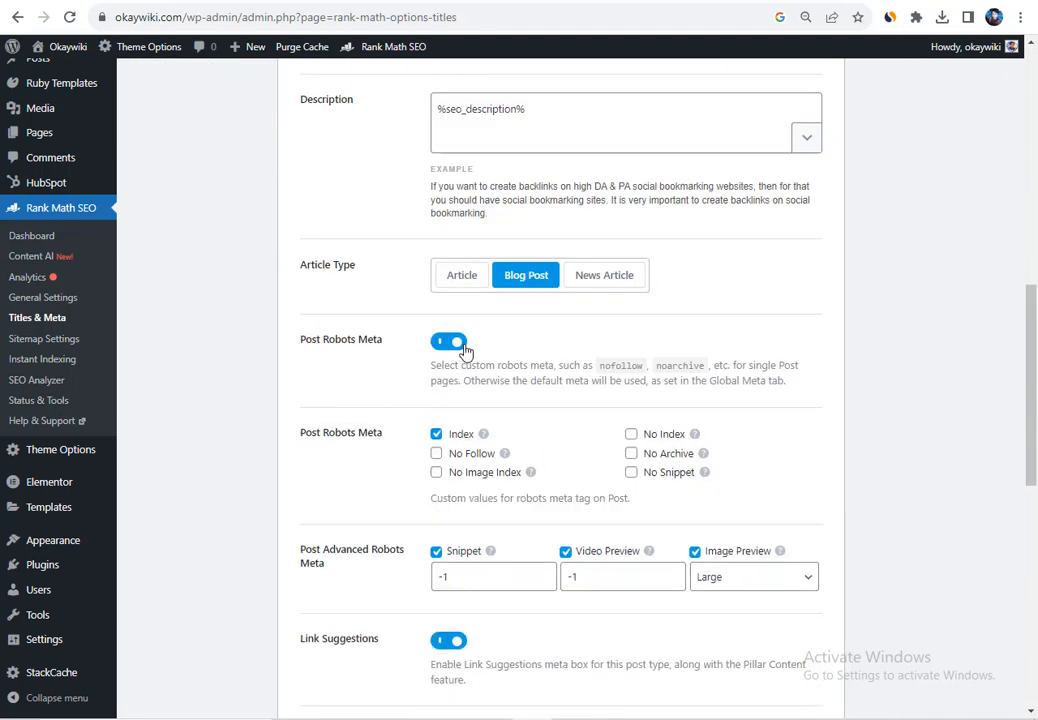
pyautogui.scroll(-1, 463, 350)
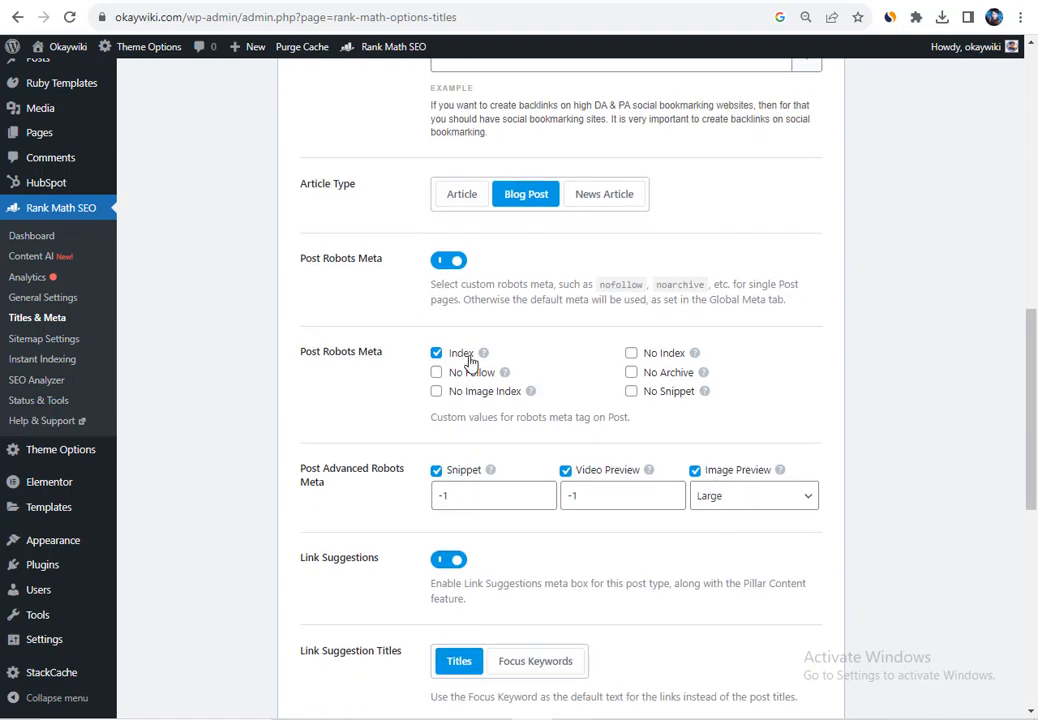
pyautogui.scroll(-2, 435, 358)
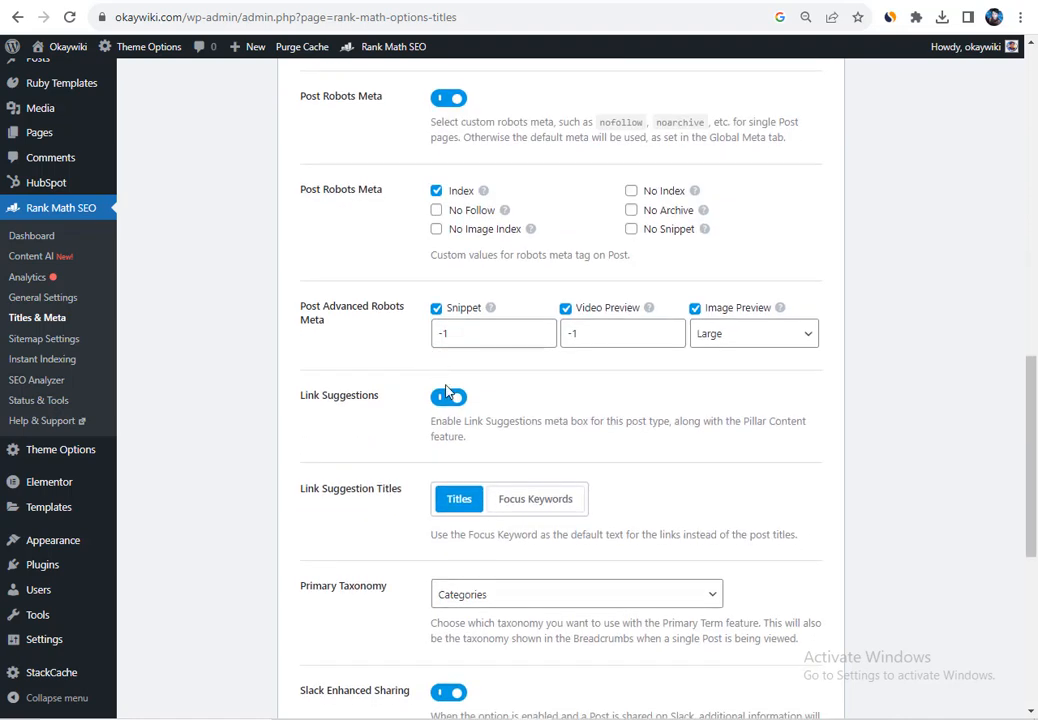
# Step: Keep Categories as the Primary Taxonomy and Bulk Editing enabled for posts, leave Custom Fields empty, and save the Posts settings
pyautogui.scroll(-3, 556, 489)
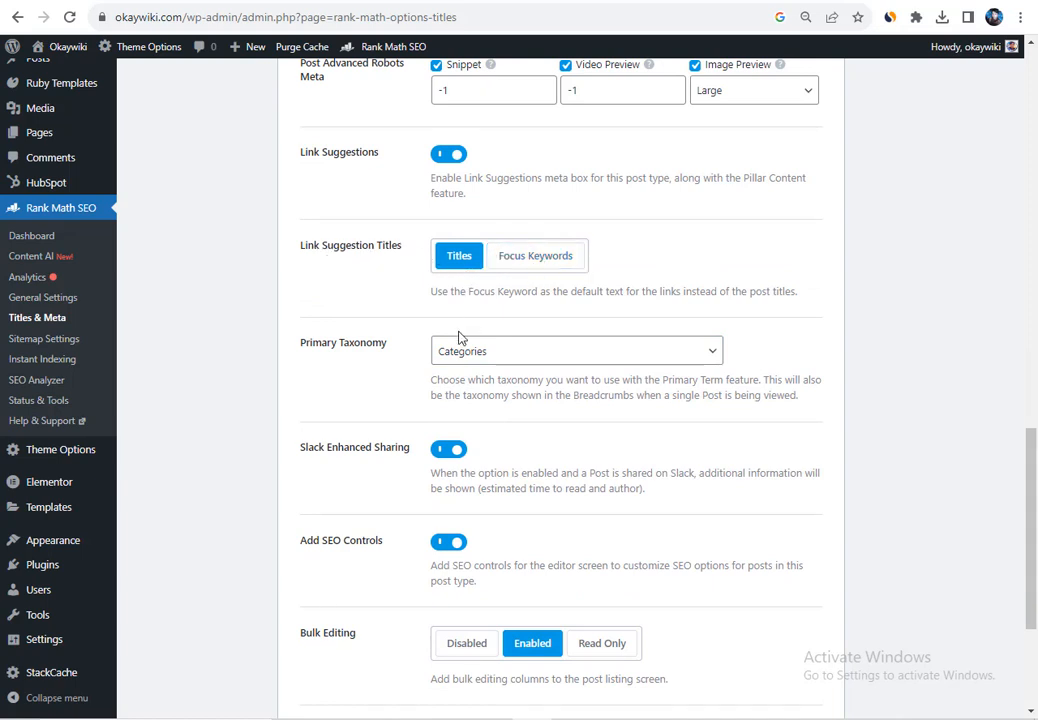
pyautogui.scroll(-2, 459, 338)
pyautogui.click(486, 197)
pyautogui.click(486, 197)
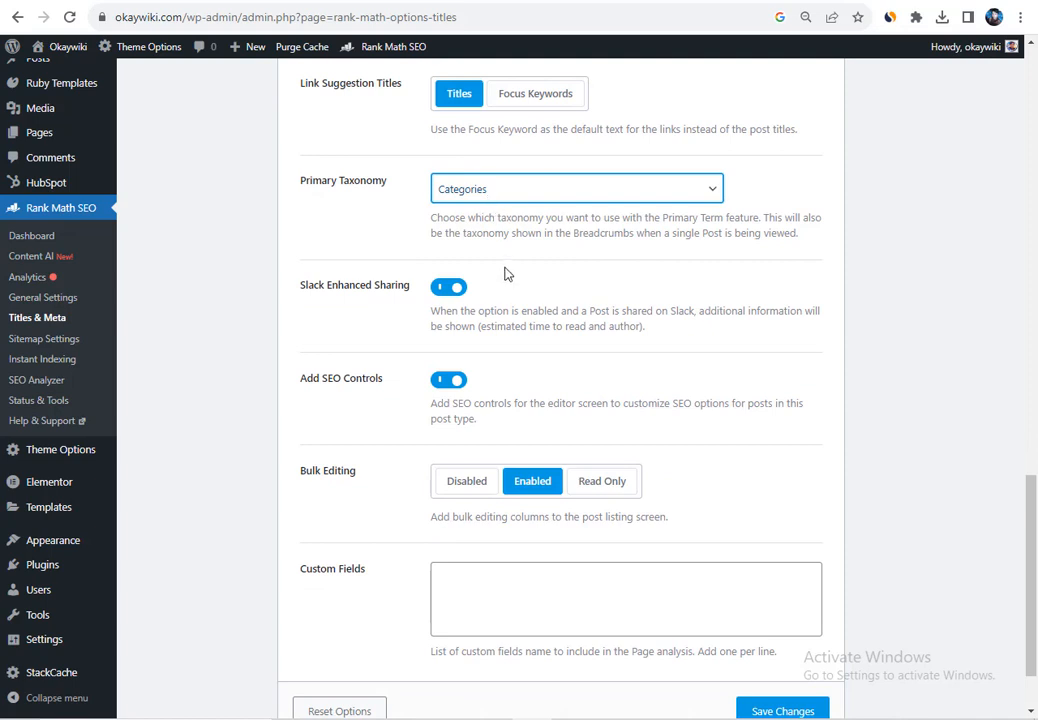
pyautogui.scroll(-1, 440, 380)
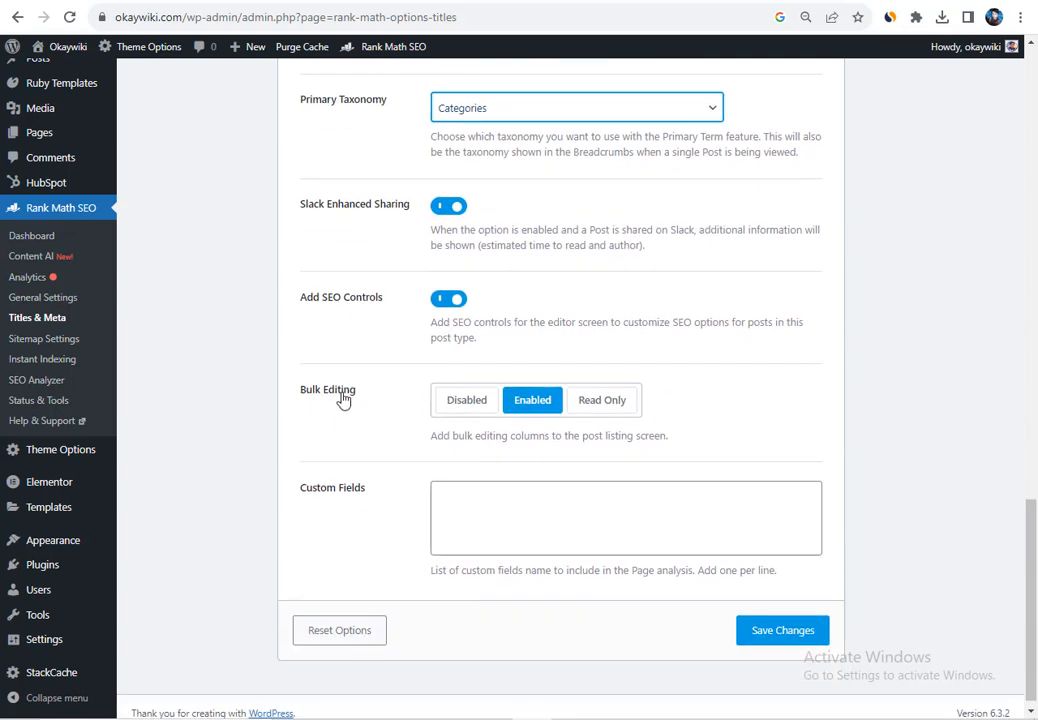
pyautogui.scroll(-1, 417, 472)
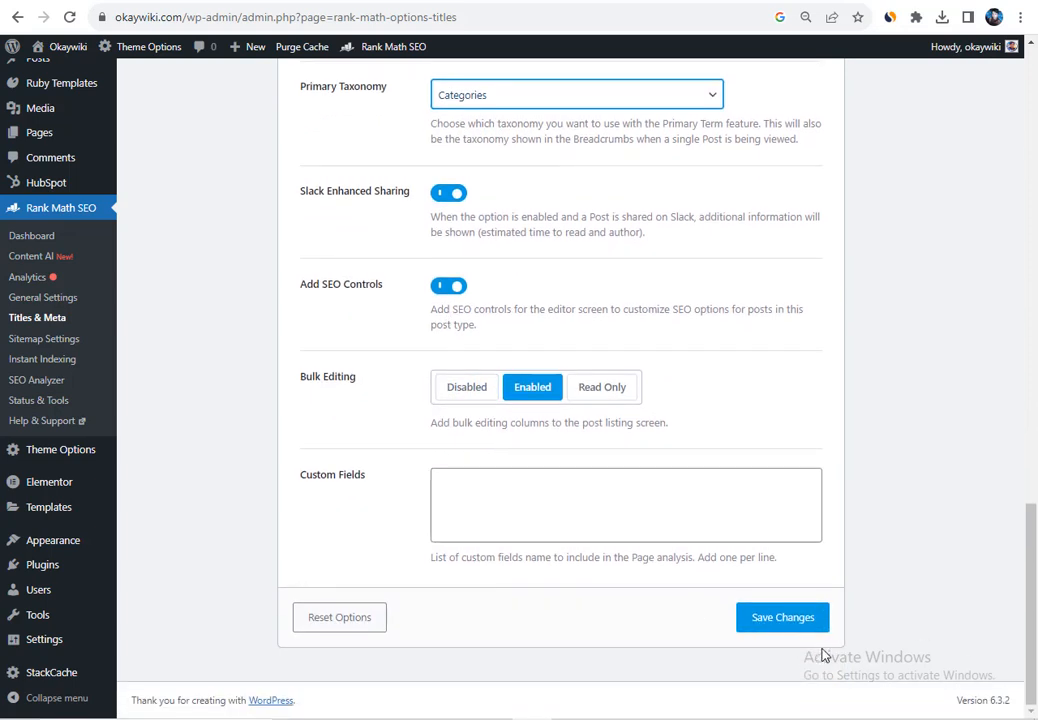
pyautogui.click(800, 633)
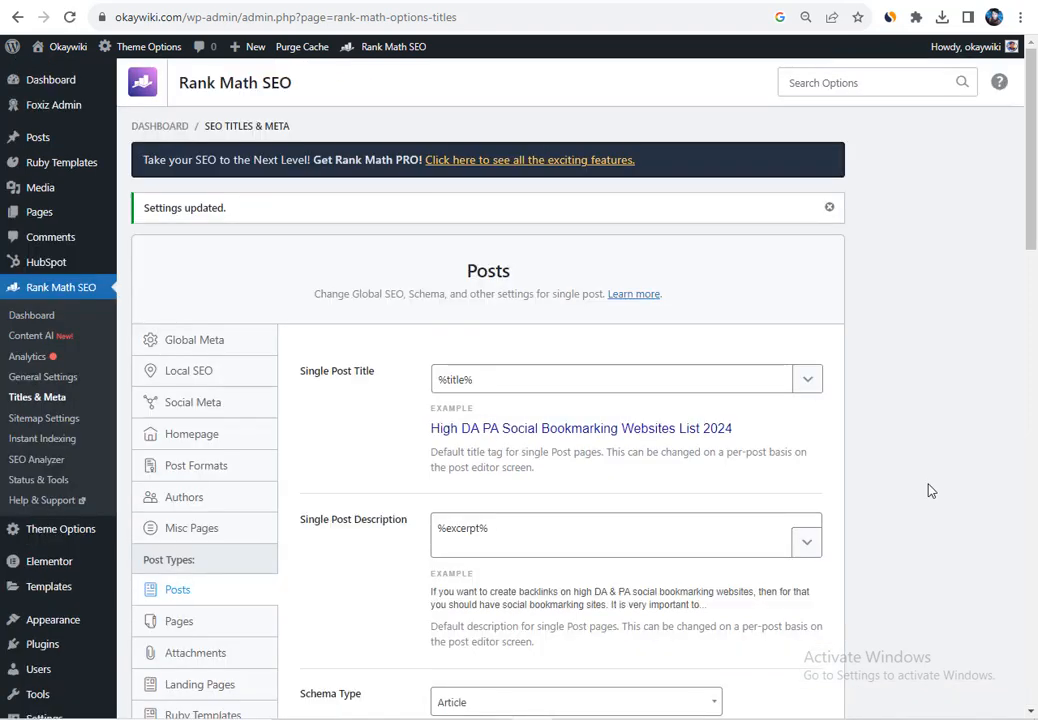
# Step: In the Pages settings, remove %sep% %sitename% from the Single Page Title so only %title% remains
pyautogui.scroll(-2, 912, 425)
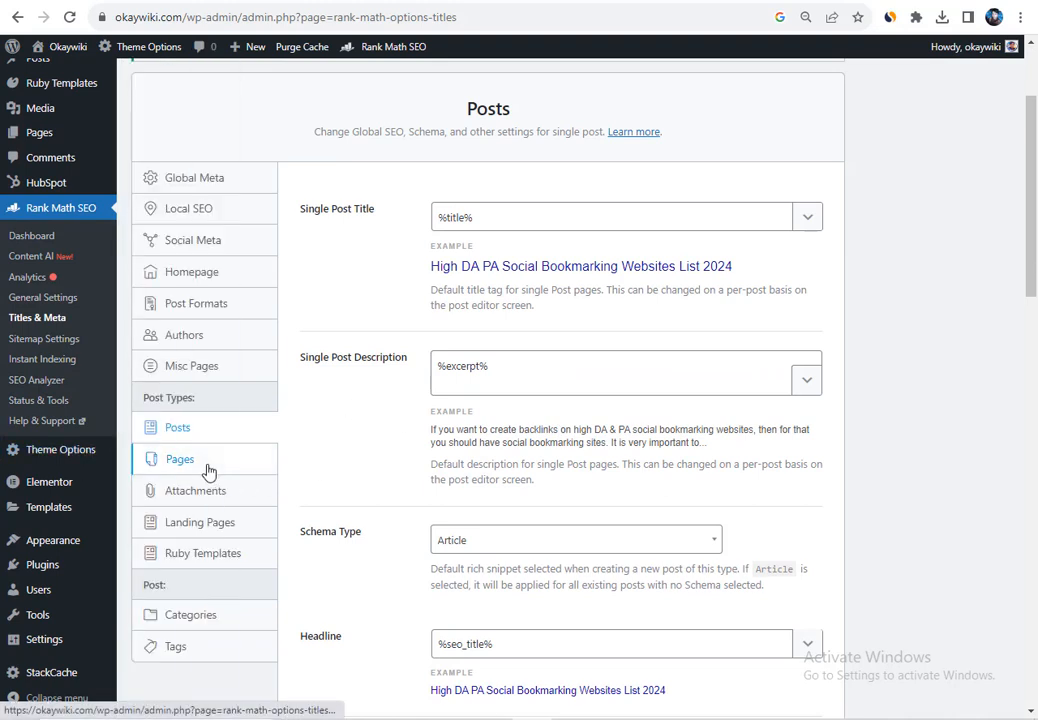
pyautogui.click(207, 470)
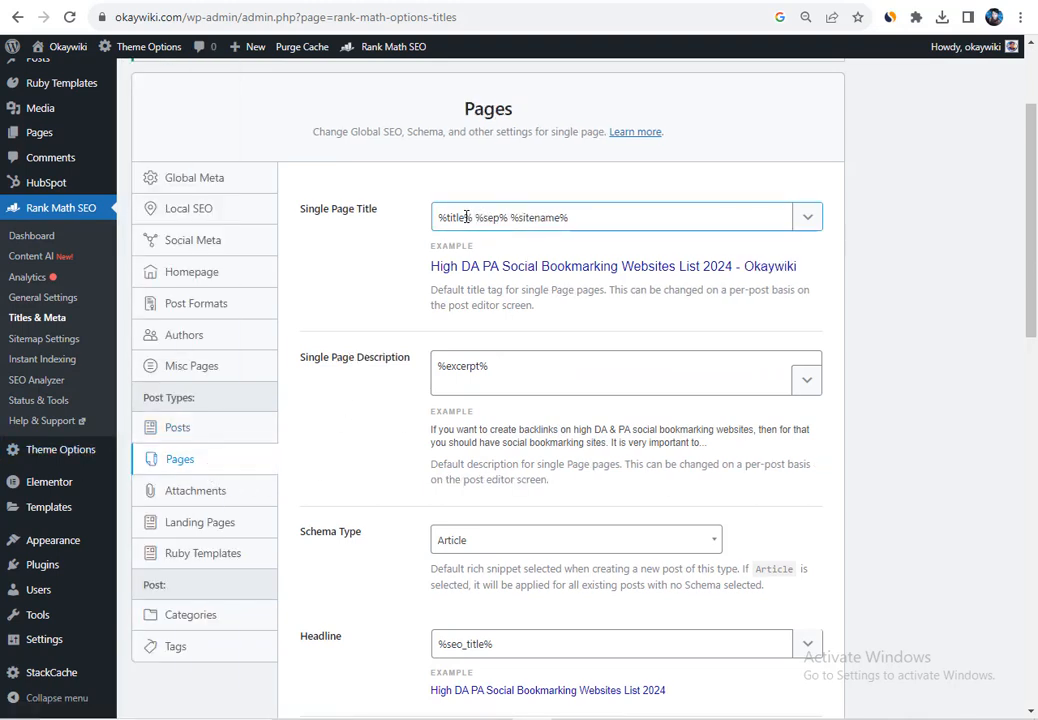
pyautogui.moveTo(473, 217); pyautogui.dragTo(677, 219)
pyautogui.press('BackSpace')
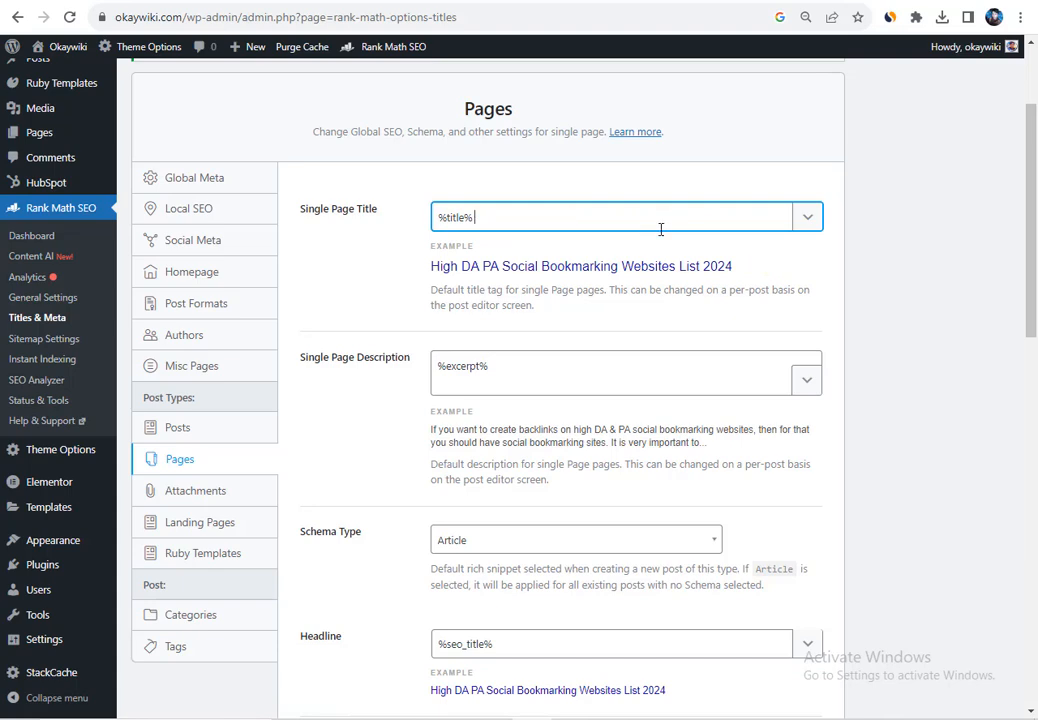
pyautogui.scroll(-2, 662, 250)
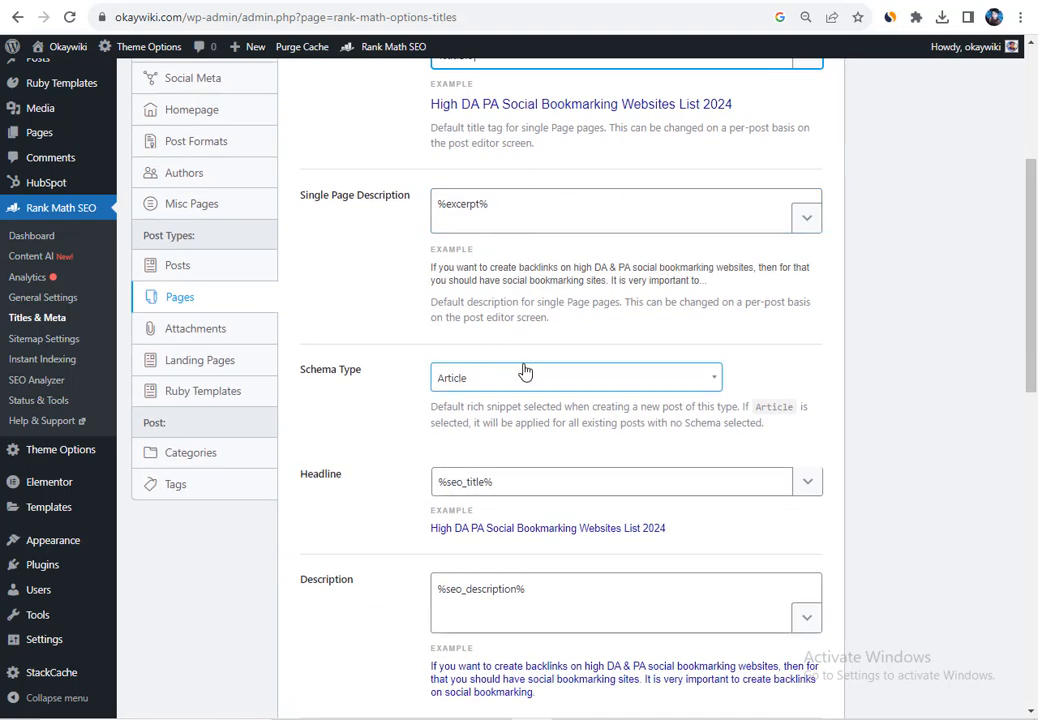
# Step: Enable custom Page Robots Meta for single pages, keeping the Index option selected, and save the Pages settings
pyautogui.scroll(-2, 500, 368)
pyautogui.scroll(-2, 572, 443)
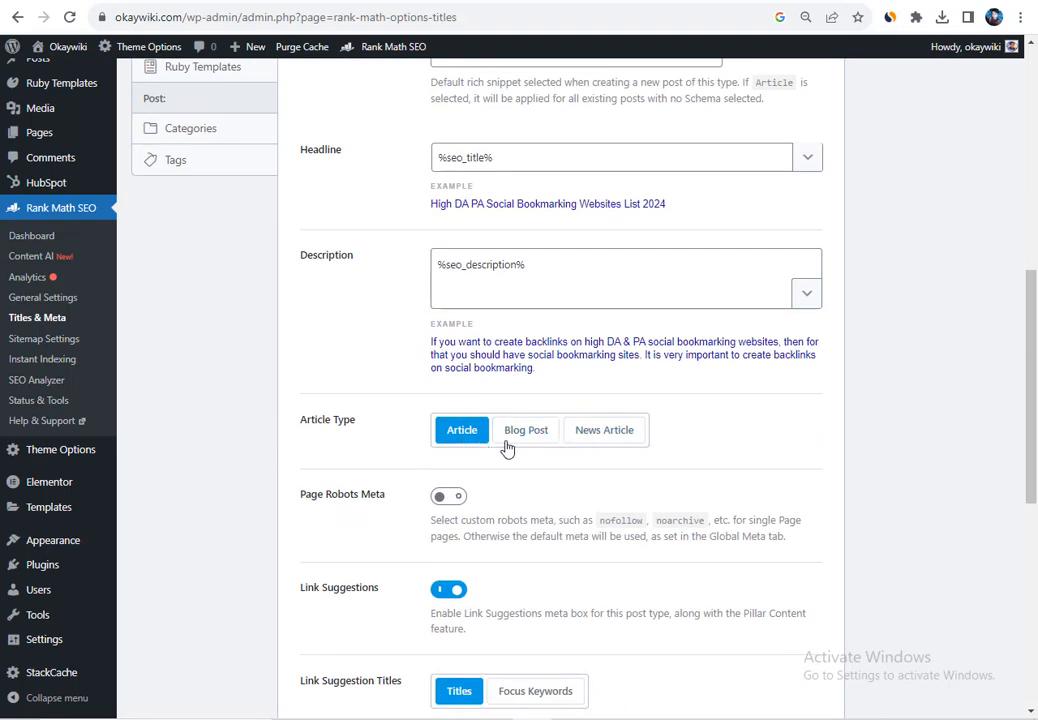
pyautogui.click(458, 496)
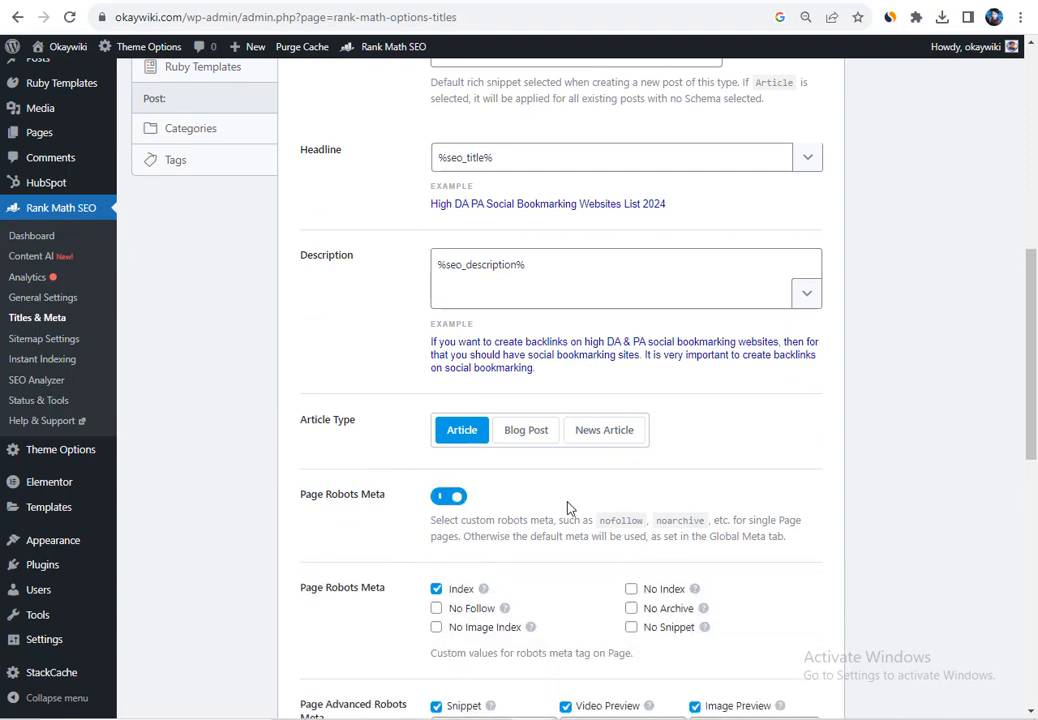
pyautogui.scroll(-4, 573, 502)
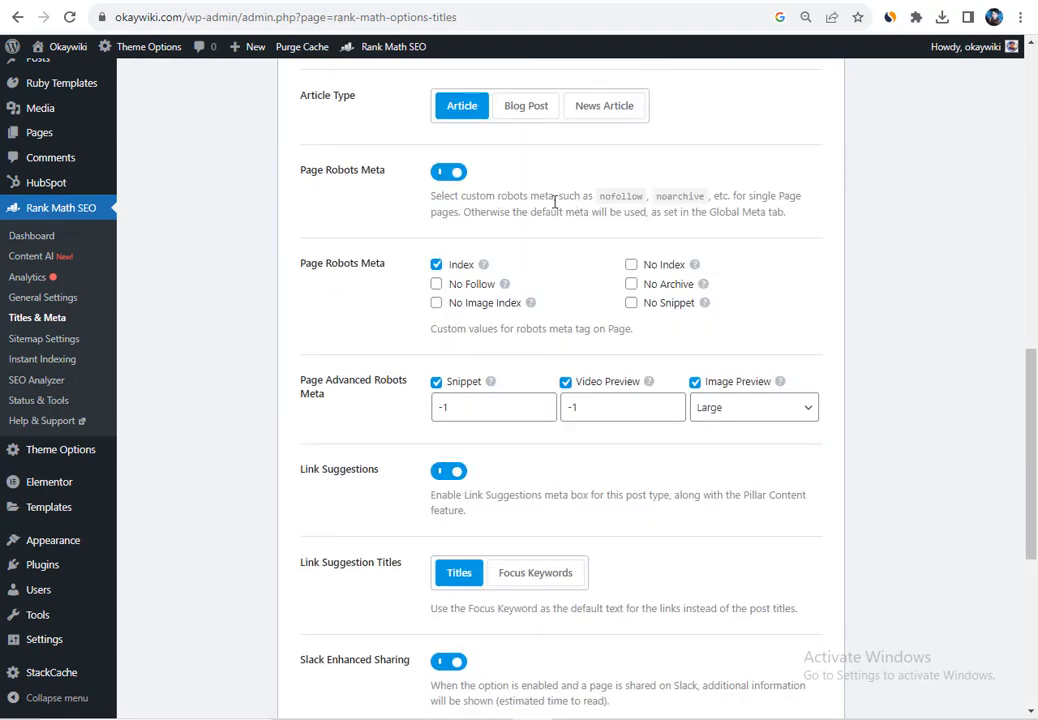
pyautogui.scroll(-4, 592, 490)
pyautogui.scroll(-2, 537, 562)
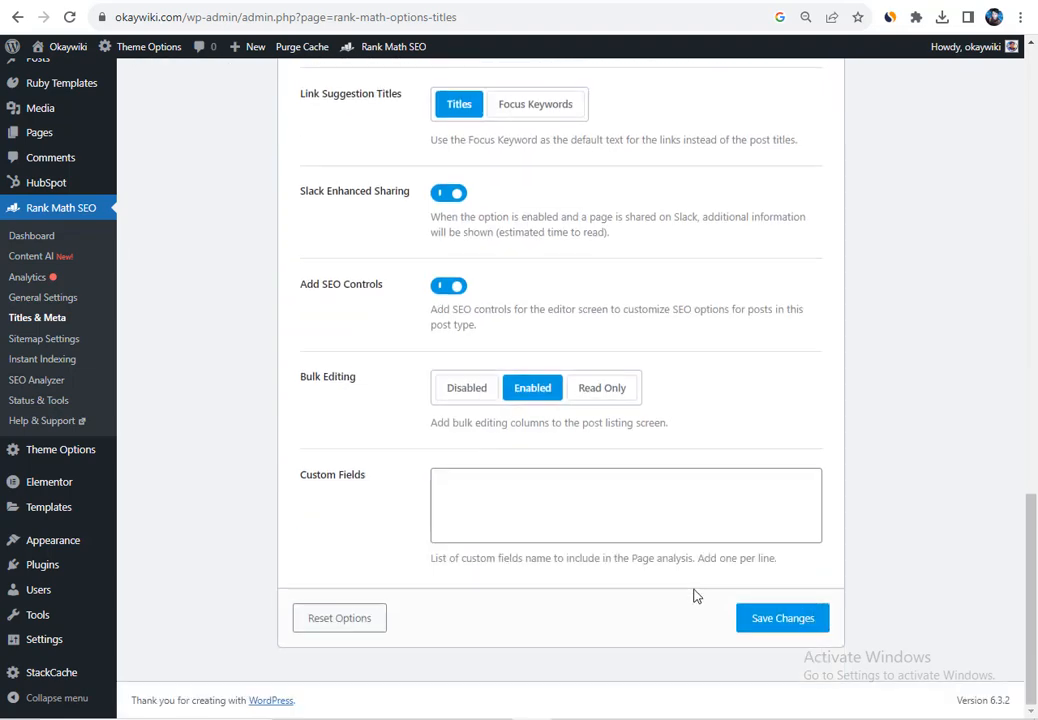
pyautogui.click(765, 616)
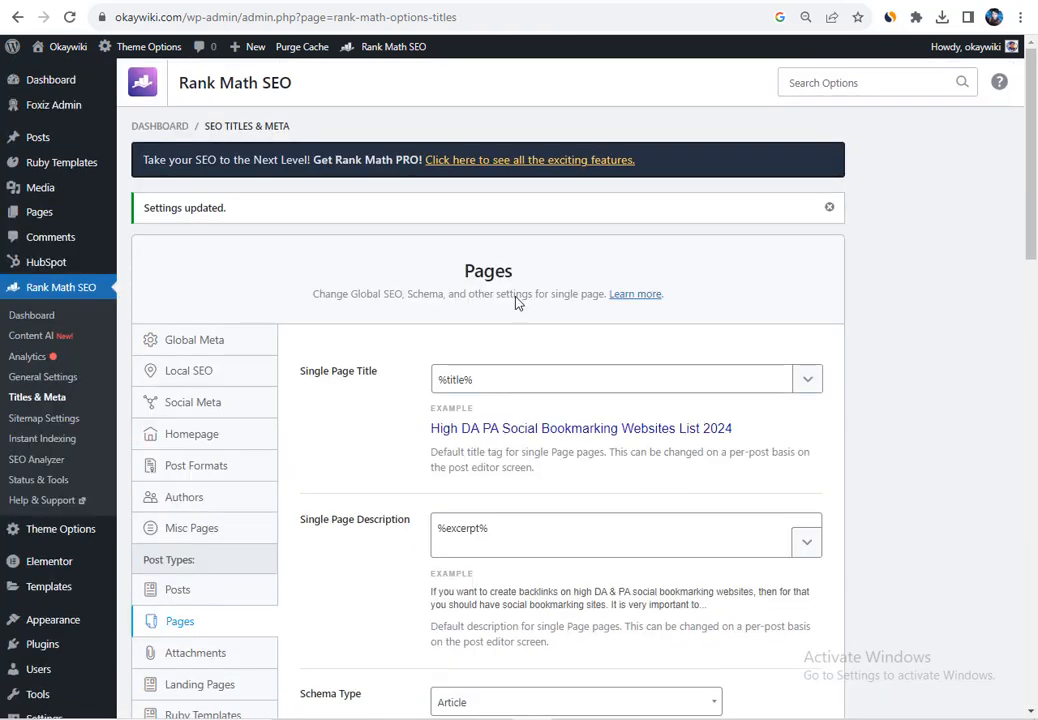
# Step: Review the Attachments, Landing Pages and Ruby Templates sections of the Titles & Meta settings
pyautogui.scroll(-2, 545, 301)
pyautogui.click(218, 492)
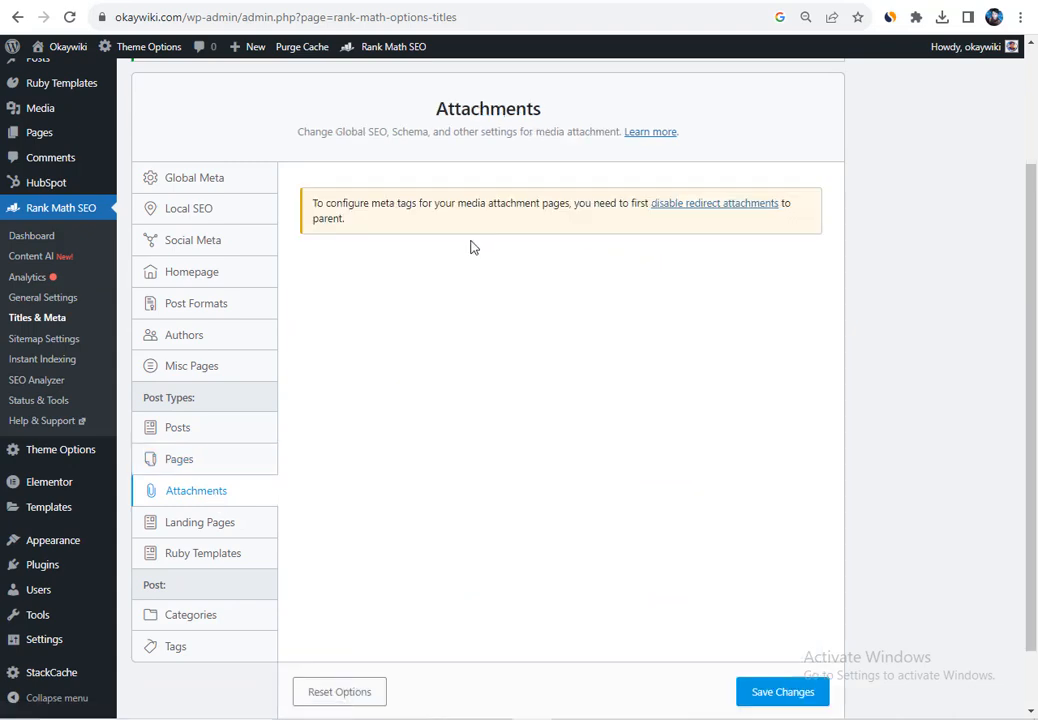
pyautogui.click(241, 526)
pyautogui.scroll(-5, 485, 345)
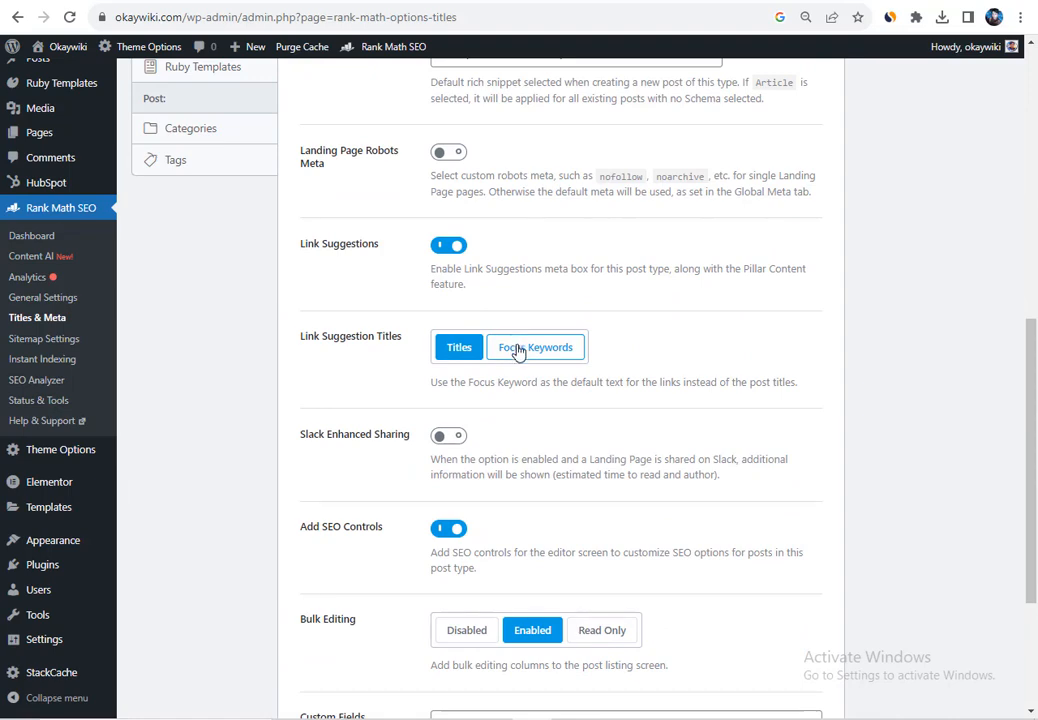
pyautogui.scroll(-2, 517, 350)
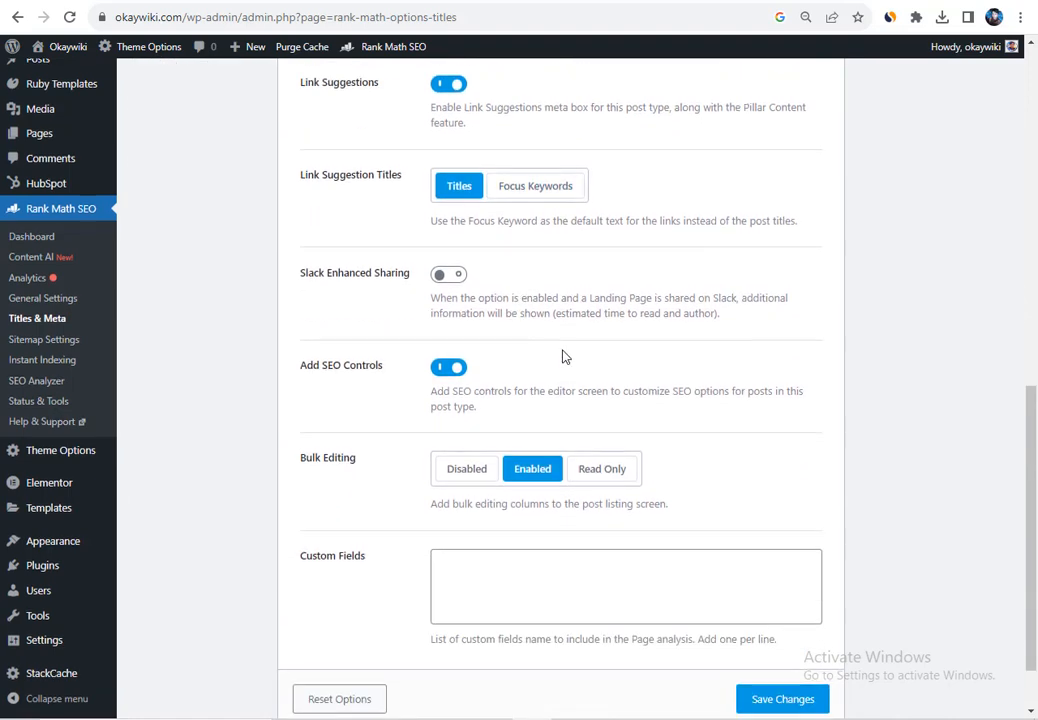
pyautogui.scroll(3, 531, 322)
pyautogui.click(240, 150)
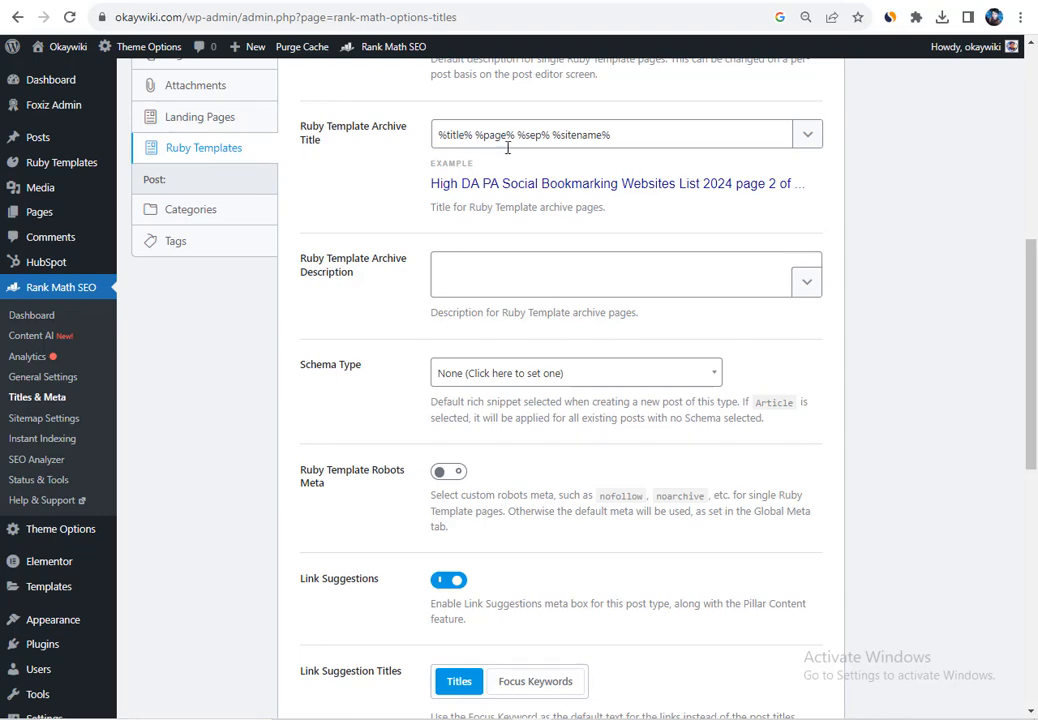
pyautogui.scroll(1, 500, 160)
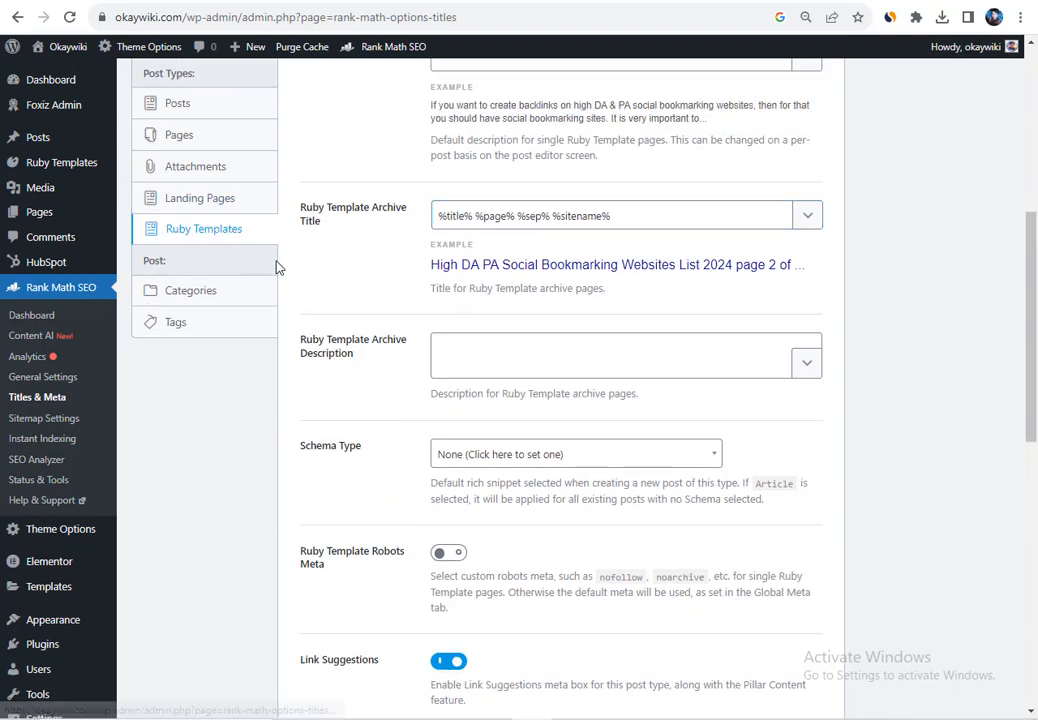
# Step: Enable custom Category Archives Robots Meta with the Index option kept selected, and save the Categories settings
pyautogui.click(190, 288)
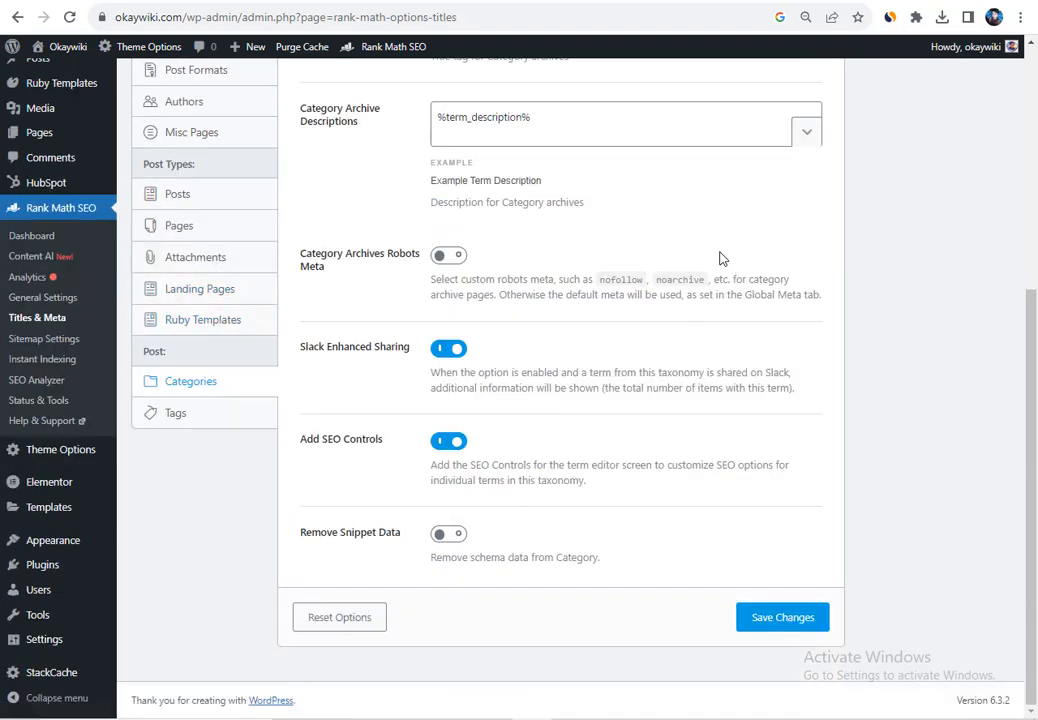
pyautogui.scroll(5, 720, 252)
pyautogui.scroll(-2, 712, 244)
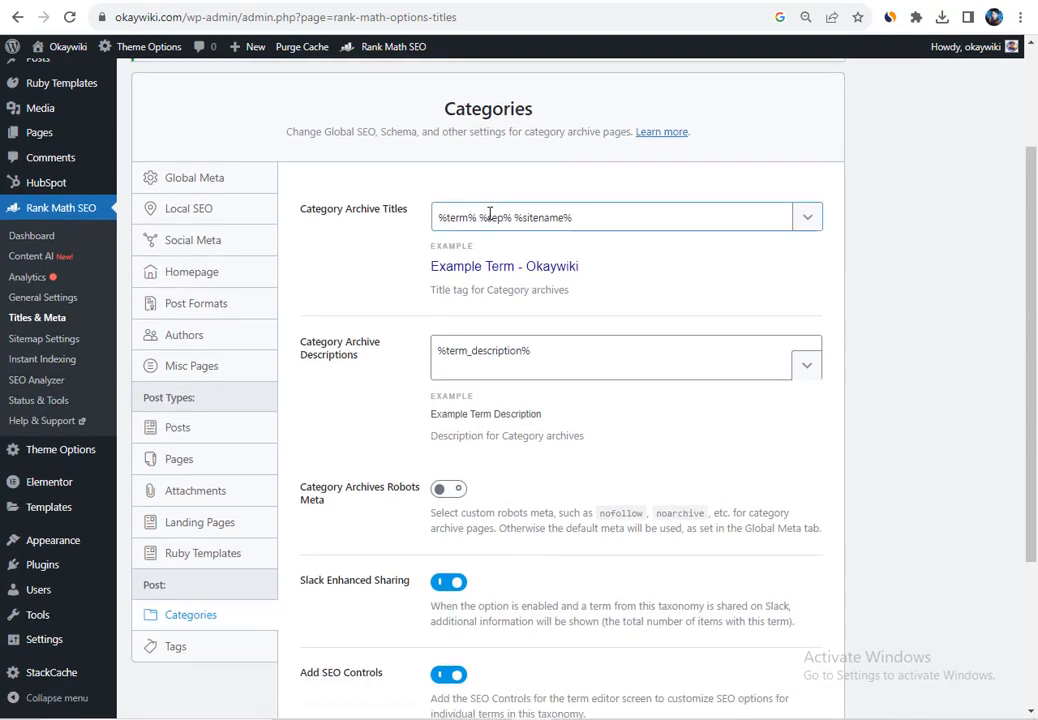
pyautogui.scroll(-3, 589, 274)
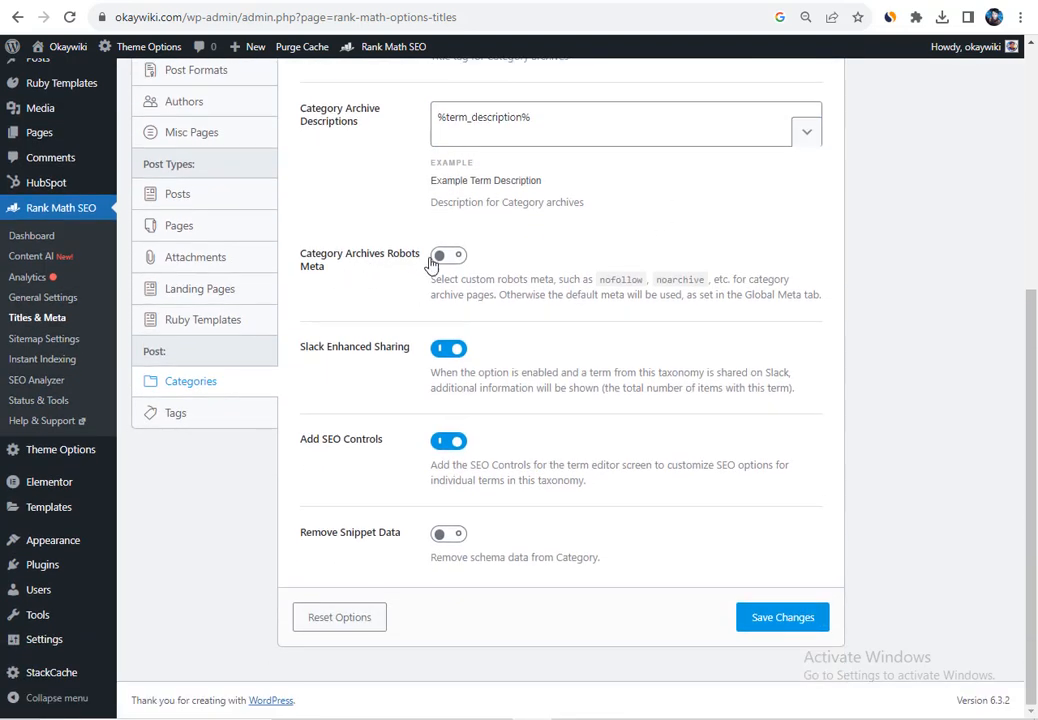
pyautogui.click(449, 256)
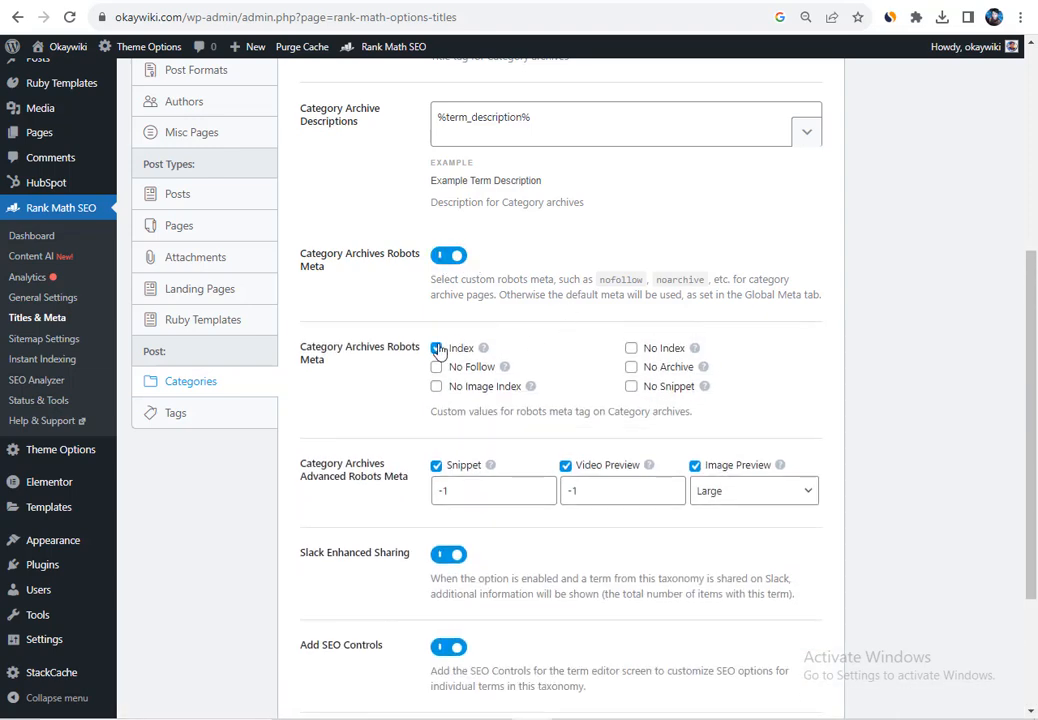
pyautogui.scroll(-3, 660, 370)
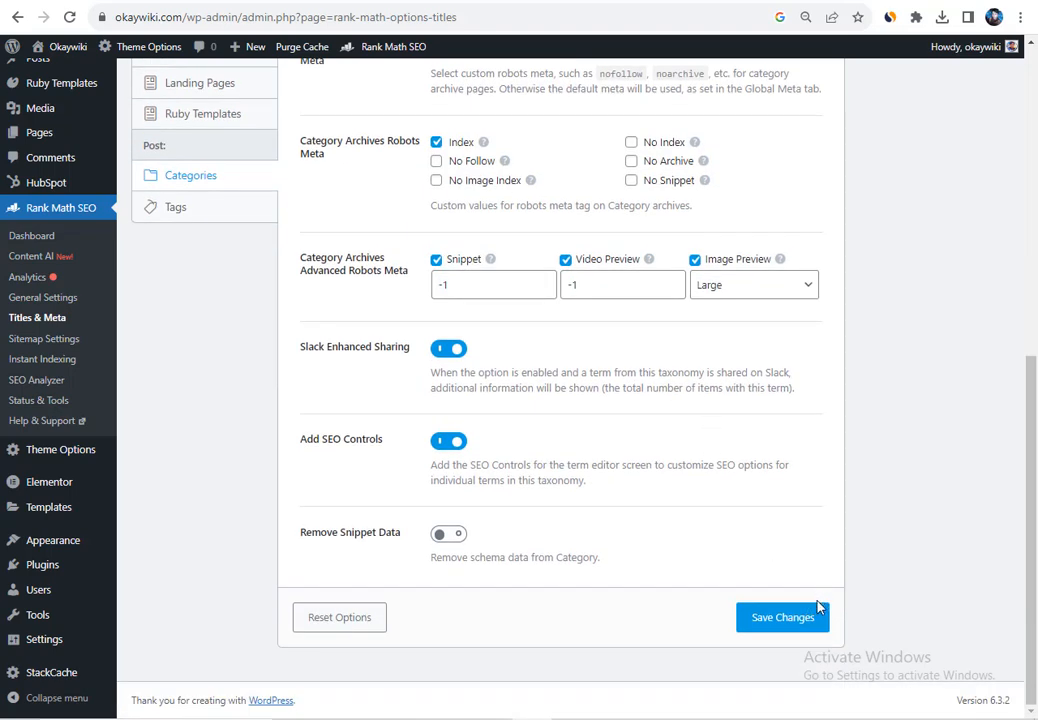
pyautogui.click(811, 616)
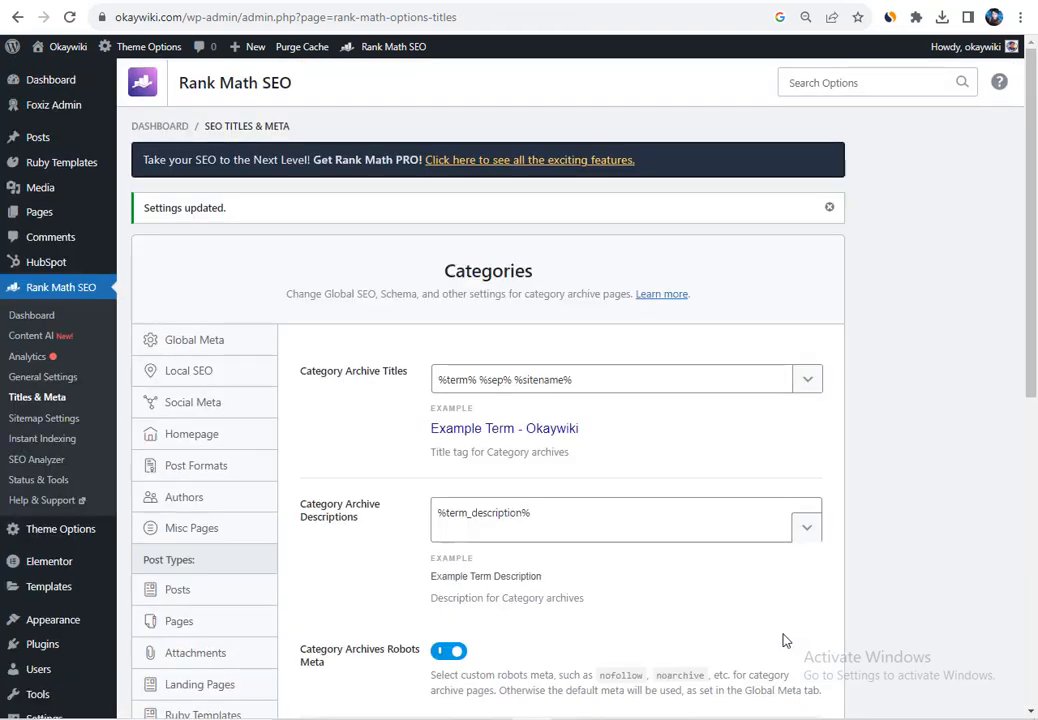
# Step: In the Tags settings, clear No Index and select Index for Tag Archives Robots Meta, and save the changes
pyautogui.click(170, 323)
pyautogui.scroll(3, 547, 280)
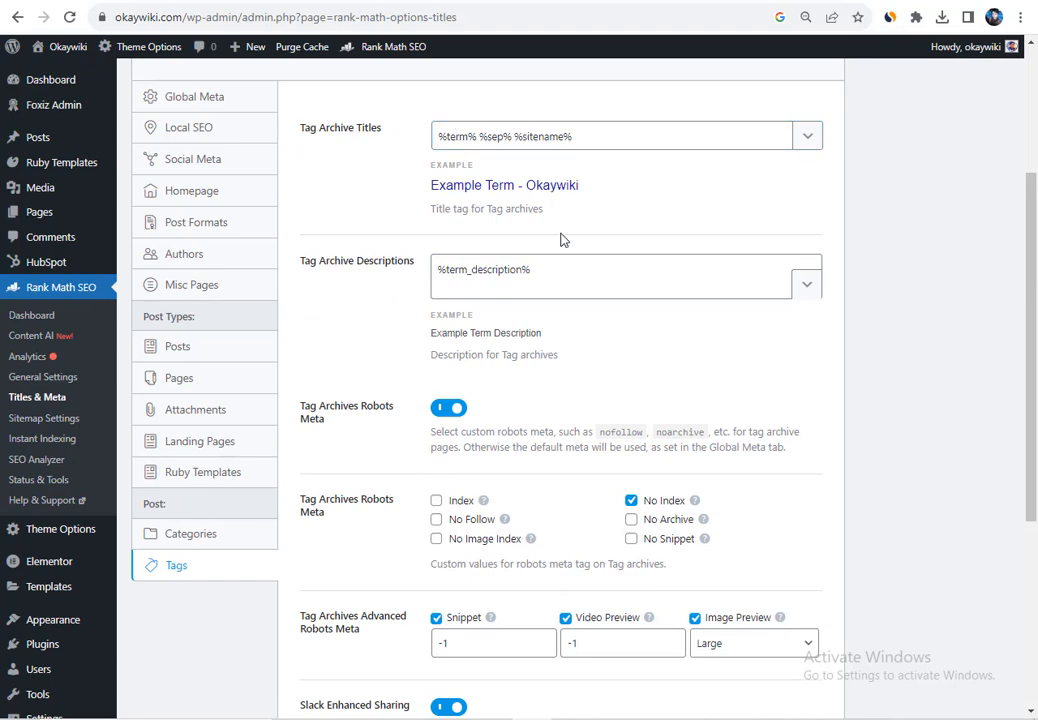
pyautogui.scroll(-2, 570, 245)
pyautogui.scroll(2, 526, 240)
pyautogui.scroll(-1, 500, 290)
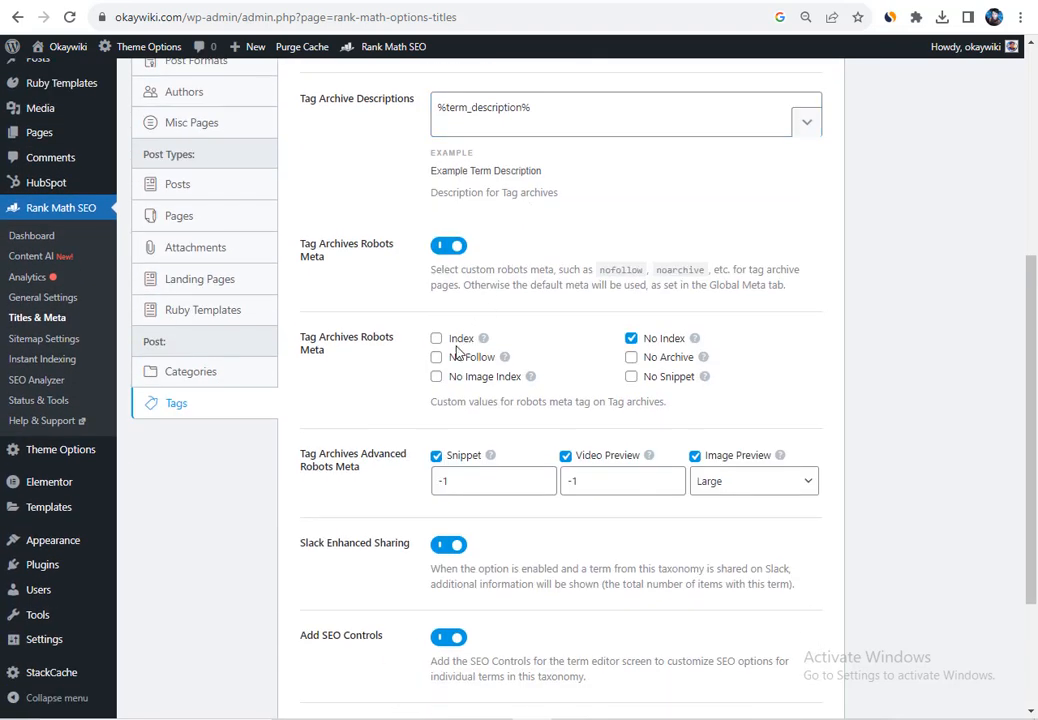
pyautogui.click(670, 341)
pyautogui.click(437, 338)
pyautogui.scroll(-2, 792, 435)
pyautogui.click(771, 625)
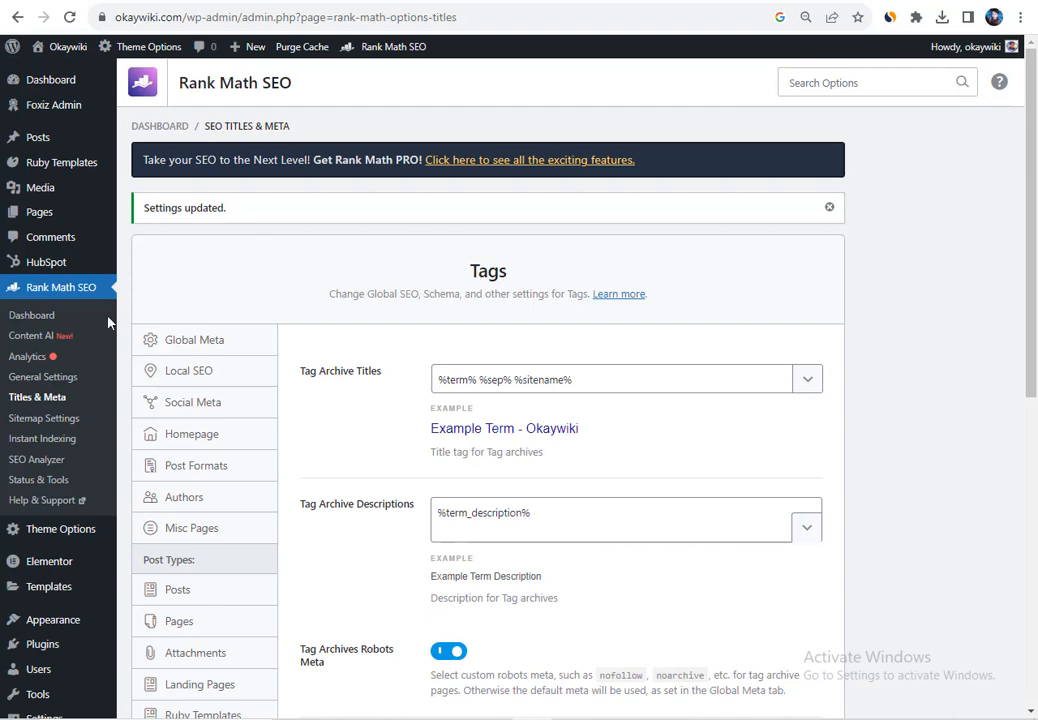
# Step: In the general Sitemap Settings, enable Include Featured Images, leave Exclude Posts empty, and save the changes
pyautogui.click(44, 418)
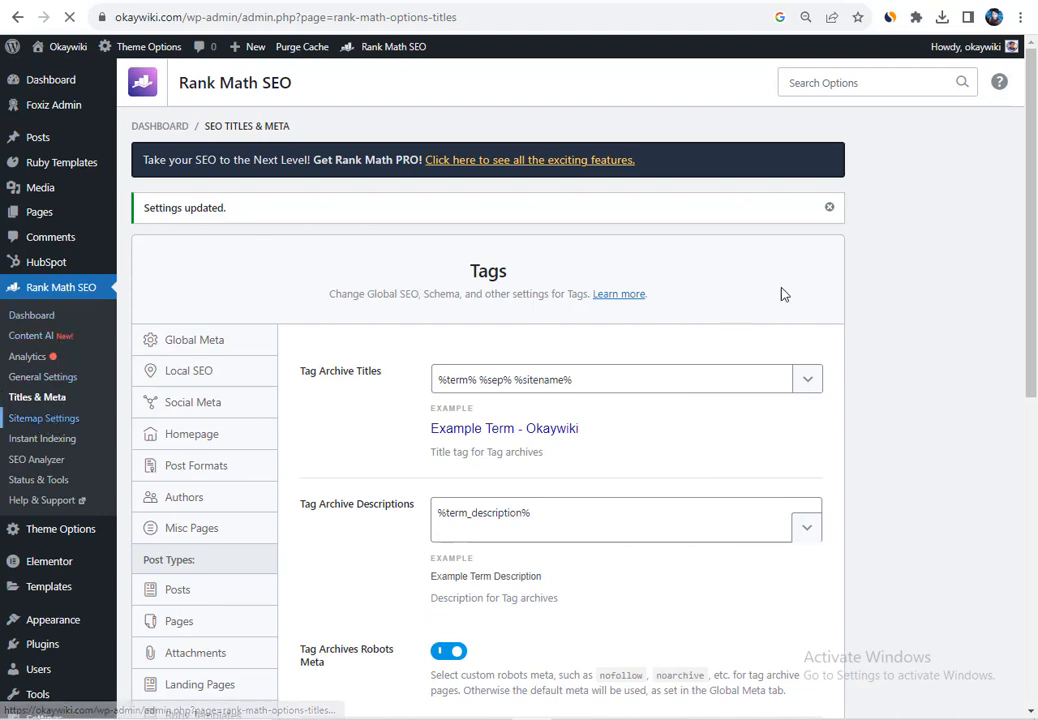
pyautogui.scroll(-2, 790, 275)
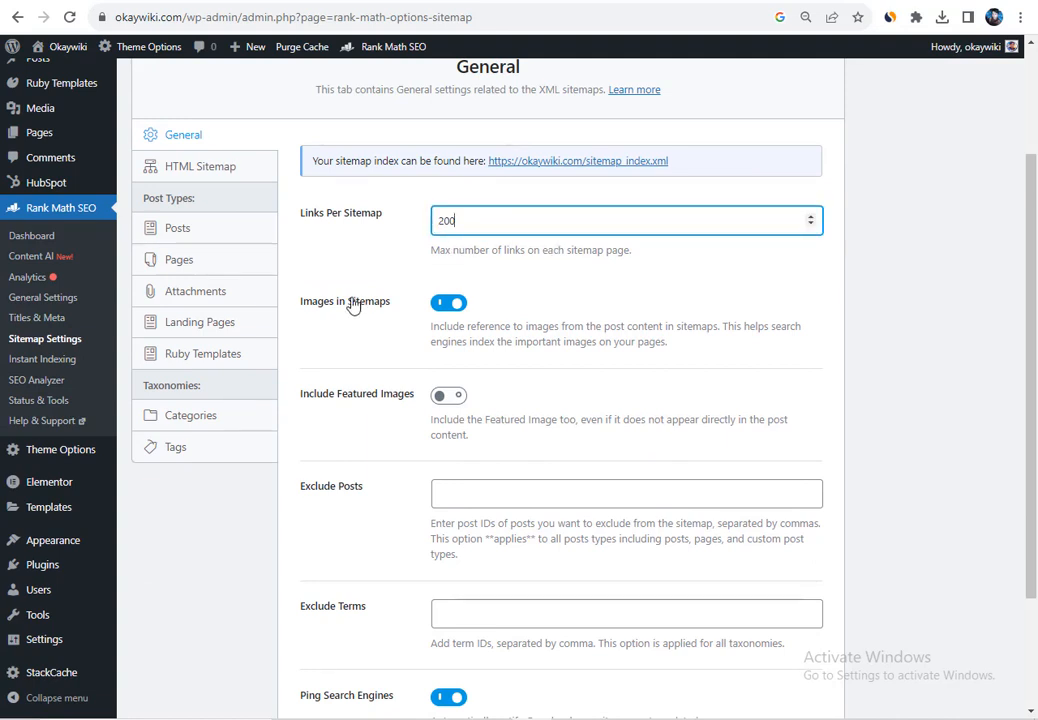
pyautogui.scroll(-1, 337, 345)
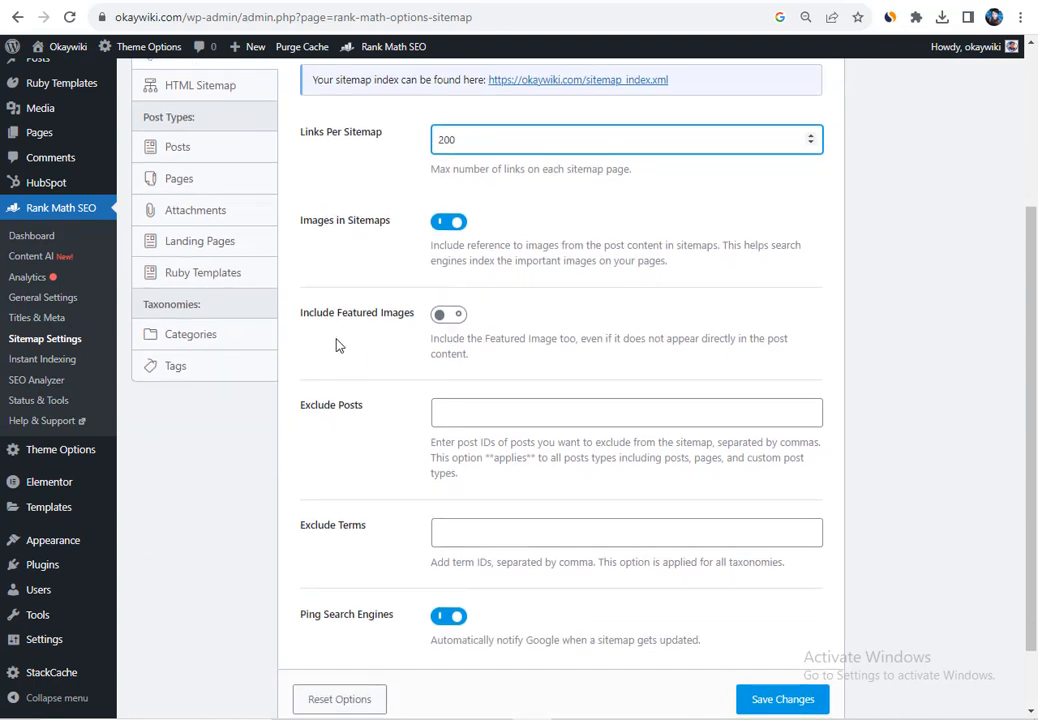
pyautogui.click(447, 315)
pyautogui.scroll(-1, 531, 367)
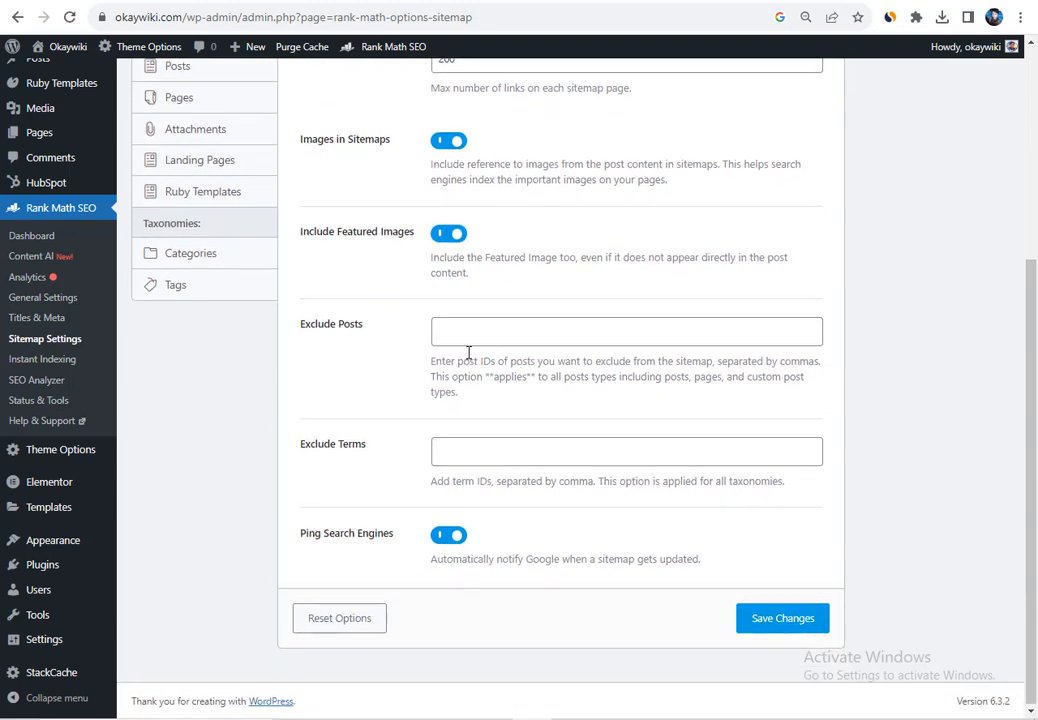
pyautogui.click(479, 338)
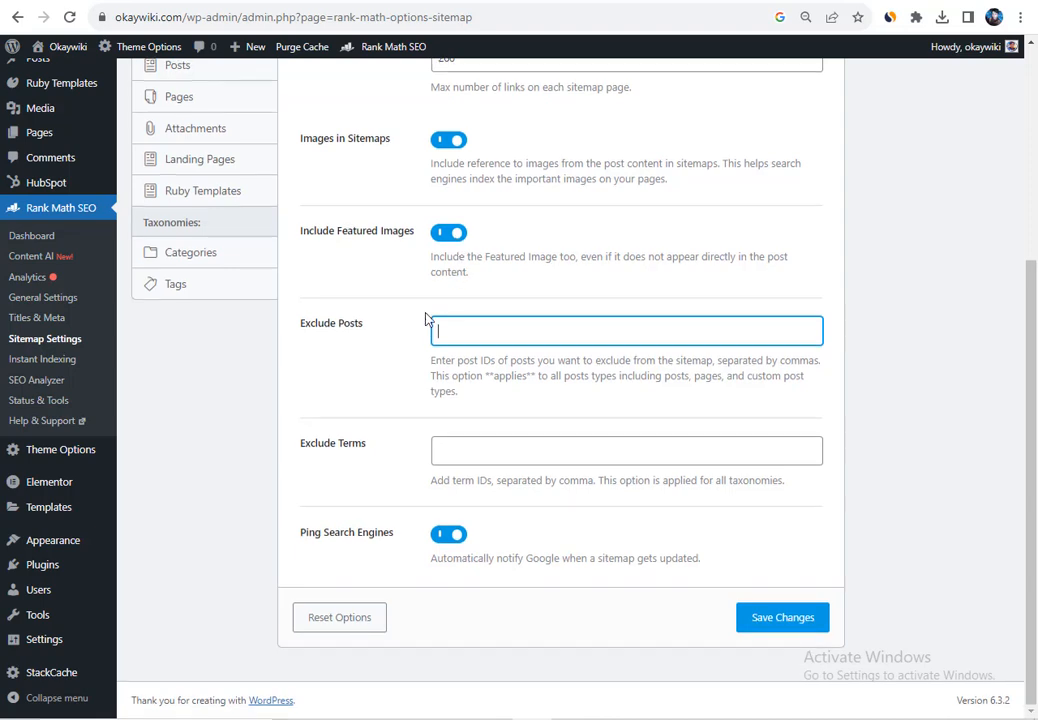
pyautogui.click(756, 617)
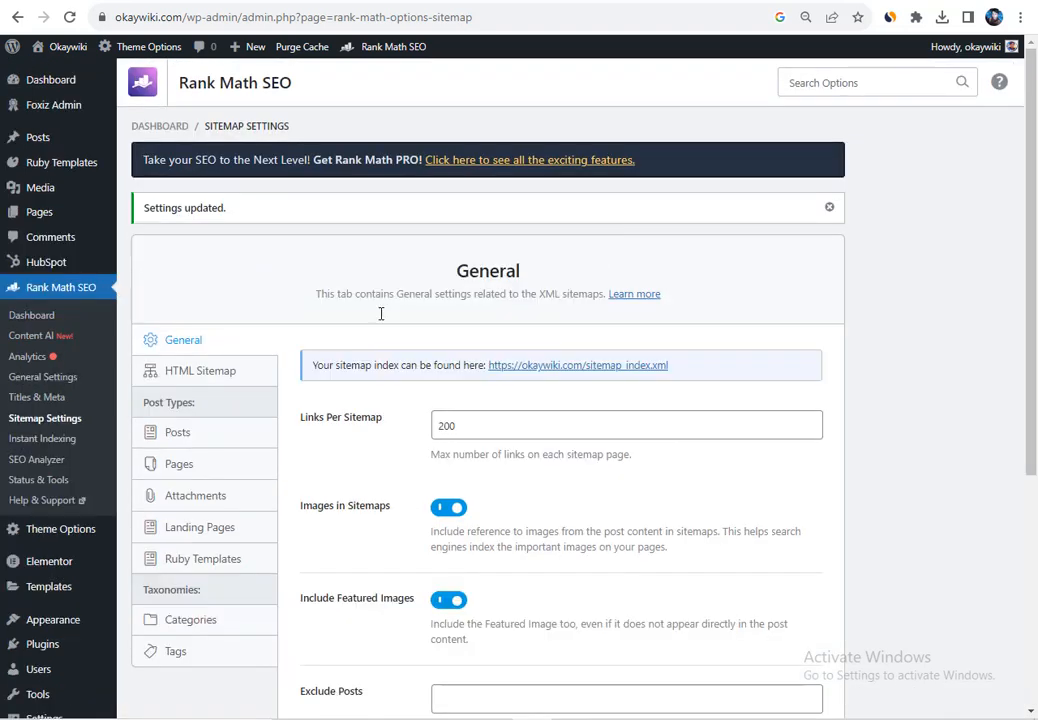
# Step: Review the HTML Sitemap options and the sitemap inclusion settings for Posts, Pages and Attachments
pyautogui.click(212, 375)
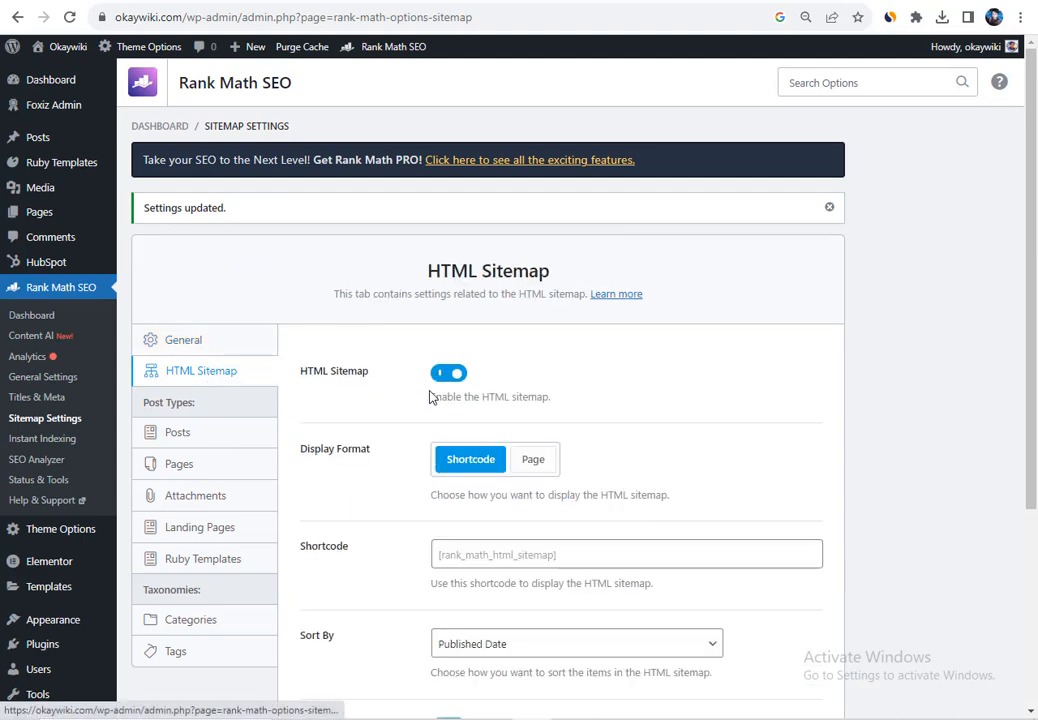
pyautogui.scroll(-1, 432, 397)
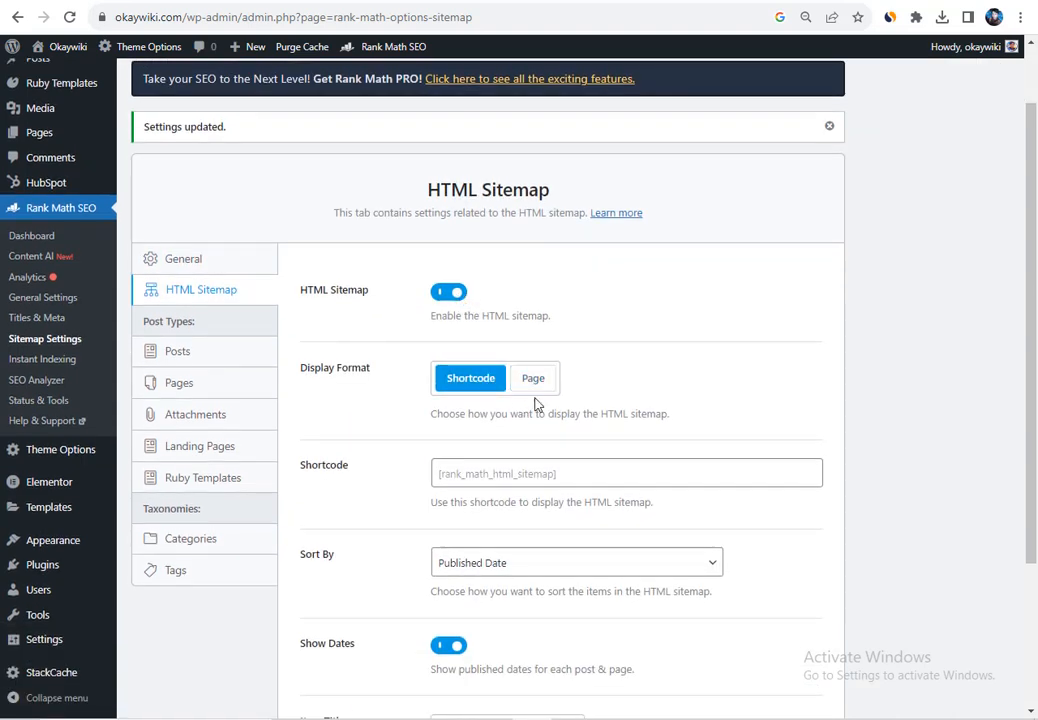
pyautogui.scroll(-2, 543, 430)
pyautogui.scroll(-1, 549, 500)
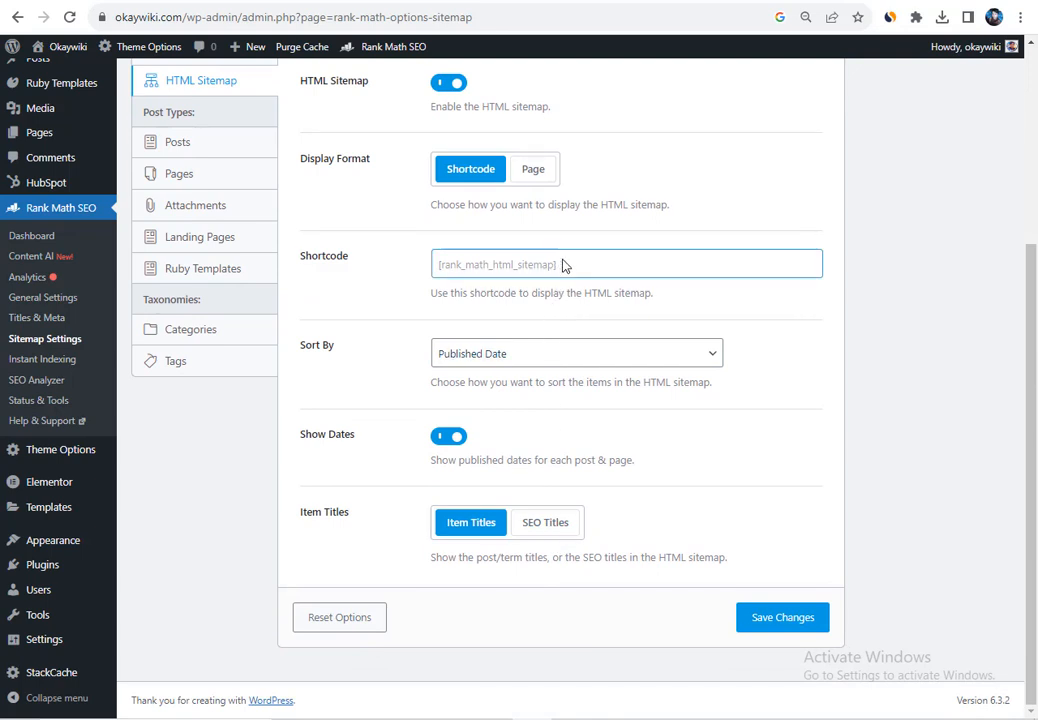
pyautogui.click(200, 146)
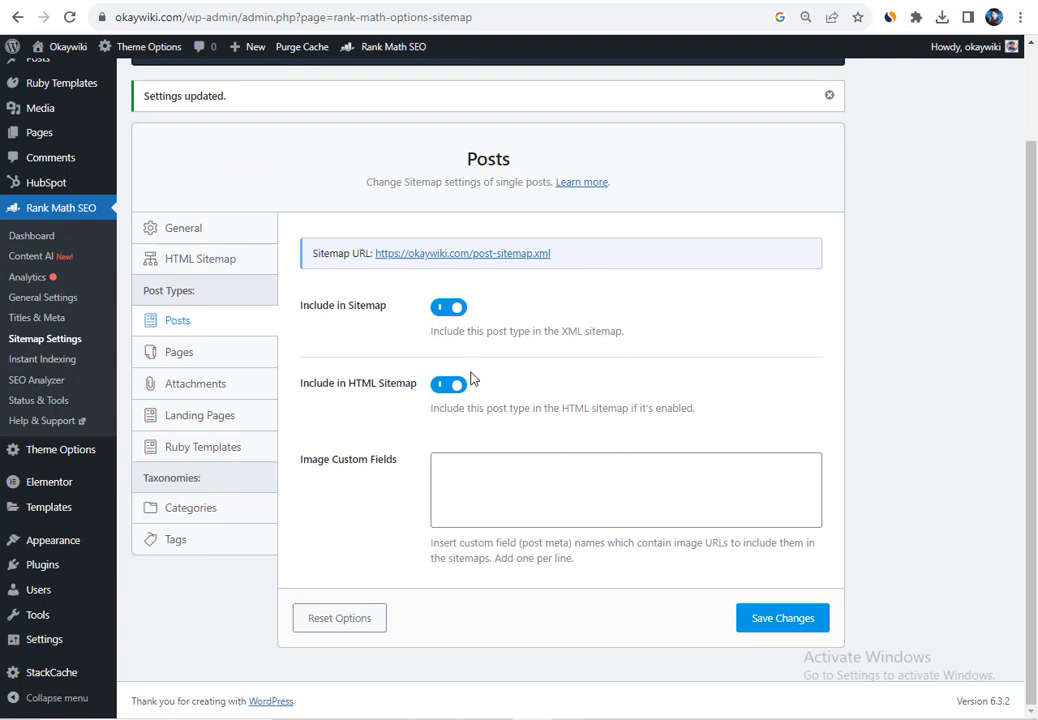
pyautogui.click(229, 353)
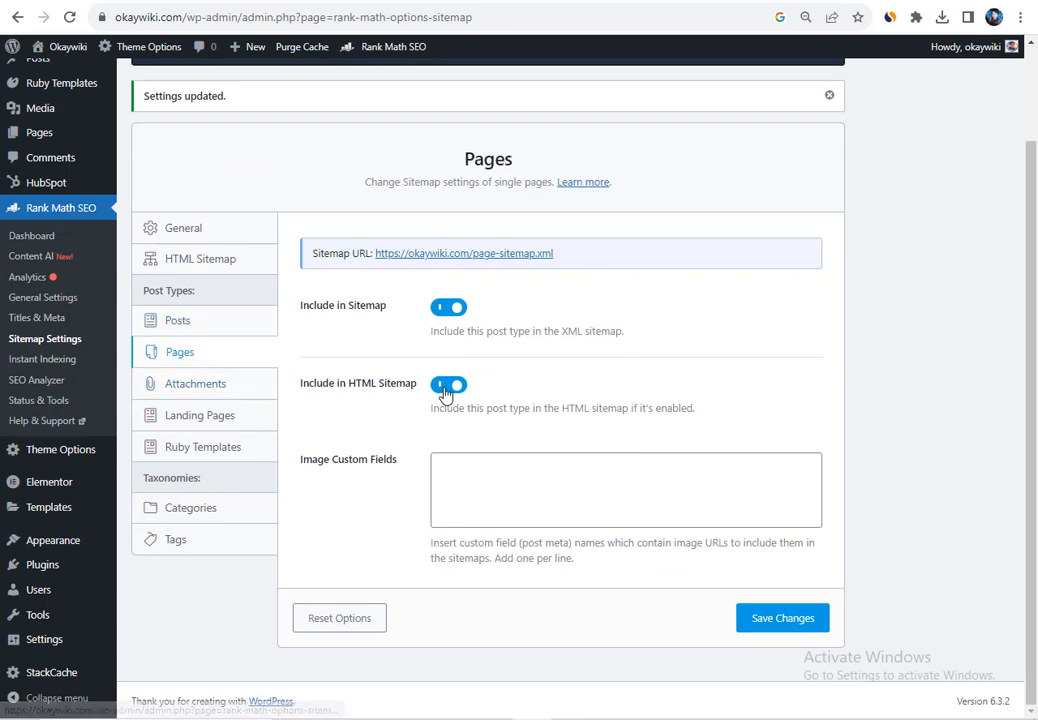
pyautogui.click(196, 384)
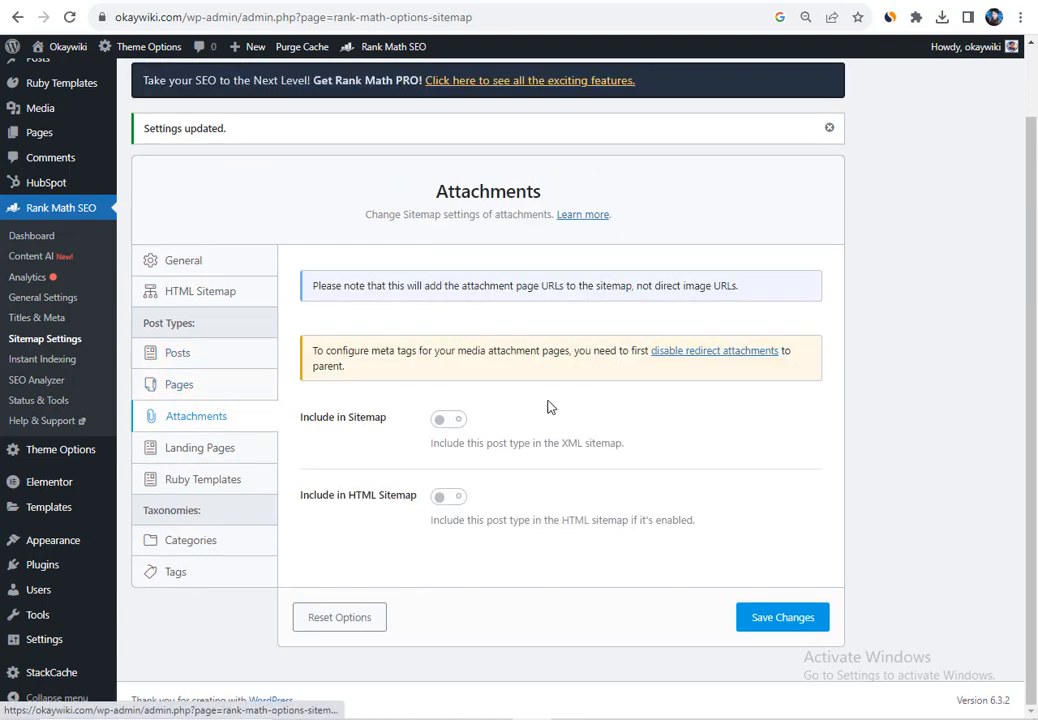
# Step: Disable Include in HTML Sitemap for both Landing Pages and Ruby Templates
pyautogui.click(212, 458)
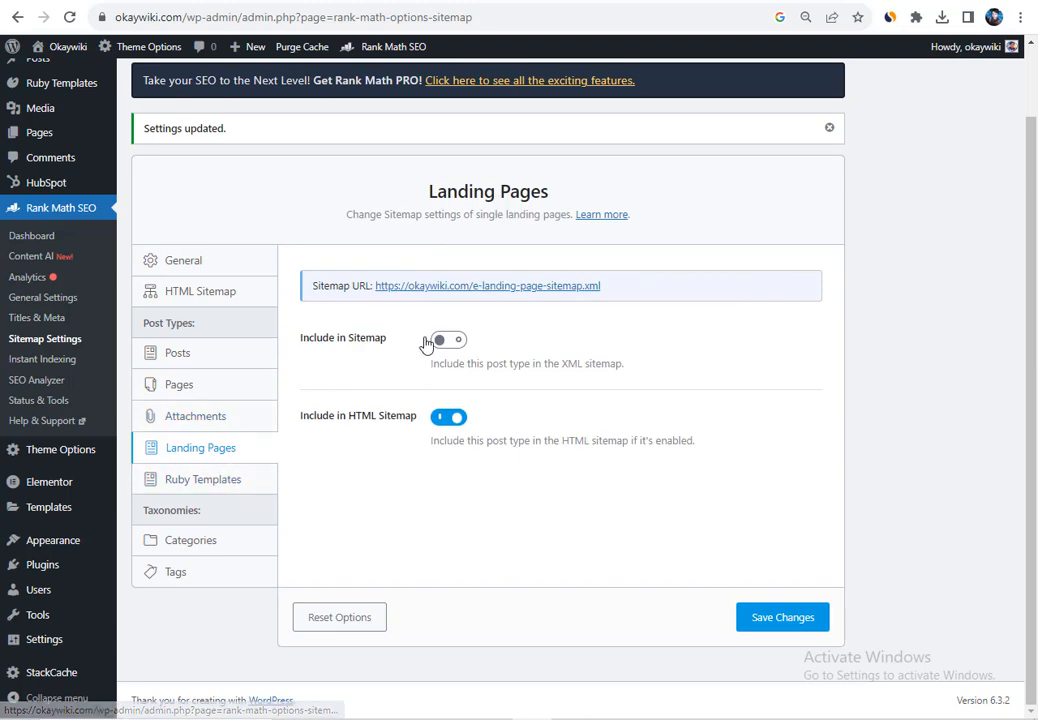
pyautogui.click(448, 419)
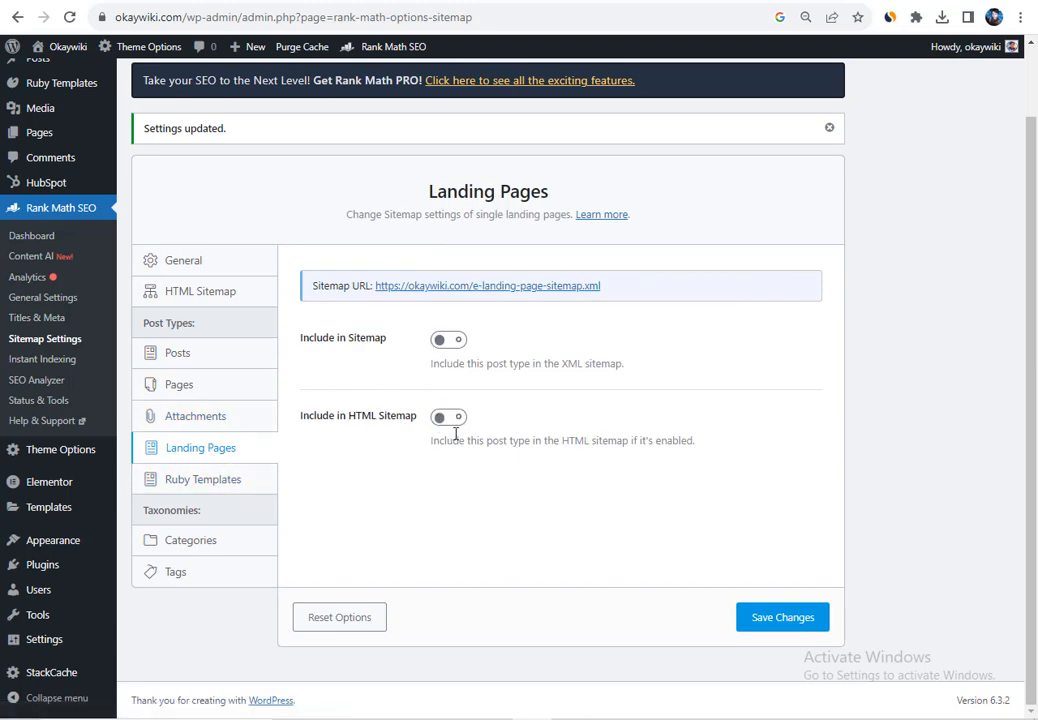
pyautogui.click(236, 478)
pyautogui.click(443, 419)
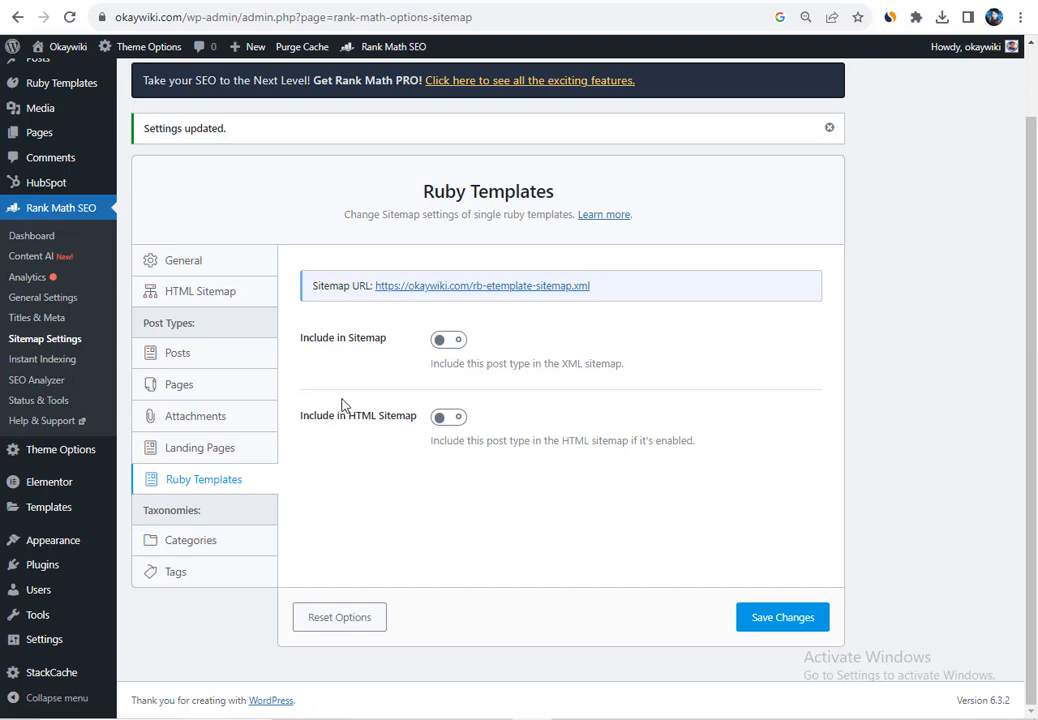
# Step: In the Categories sitemap settings, try Include Empty Terms and turn it back off
pyautogui.click(230, 545)
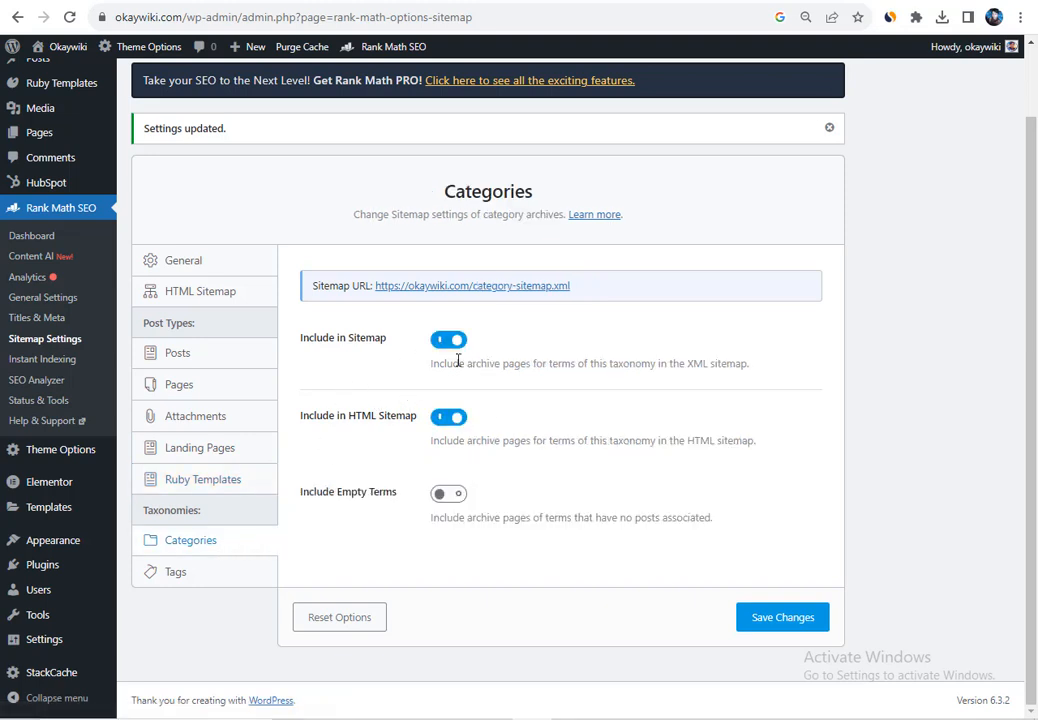
pyautogui.click(440, 493)
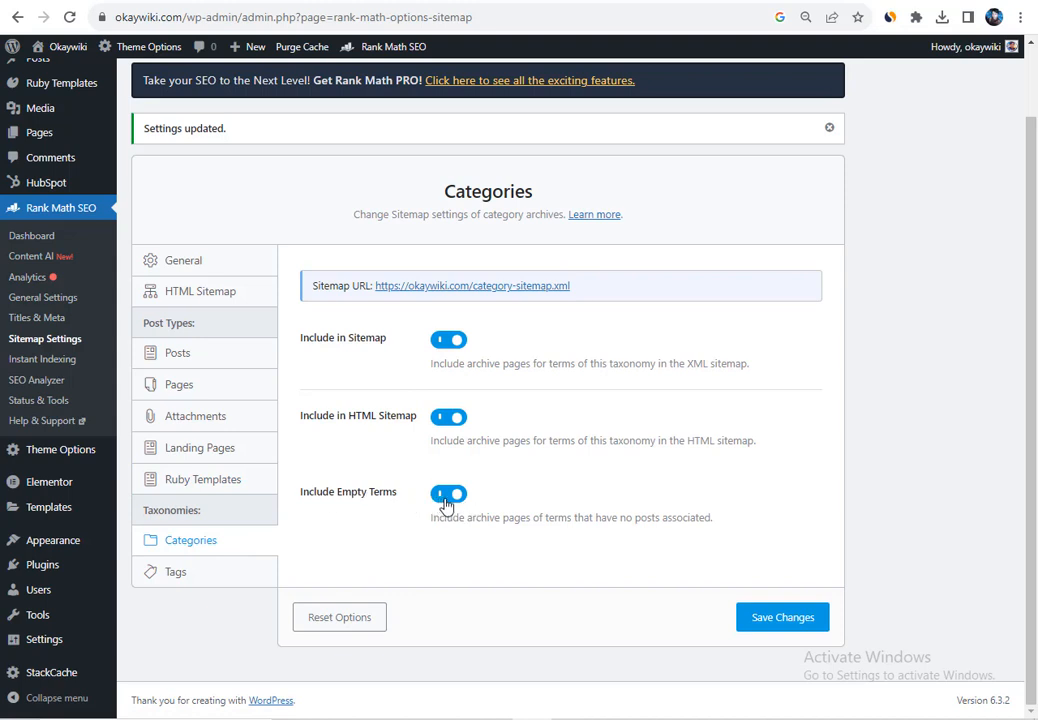
pyautogui.click(440, 500)
# Step: In the Tags sitemap settings, enable Include in Sitemap and Include in HTML Sitemap, and save the changes
pyautogui.click(198, 576)
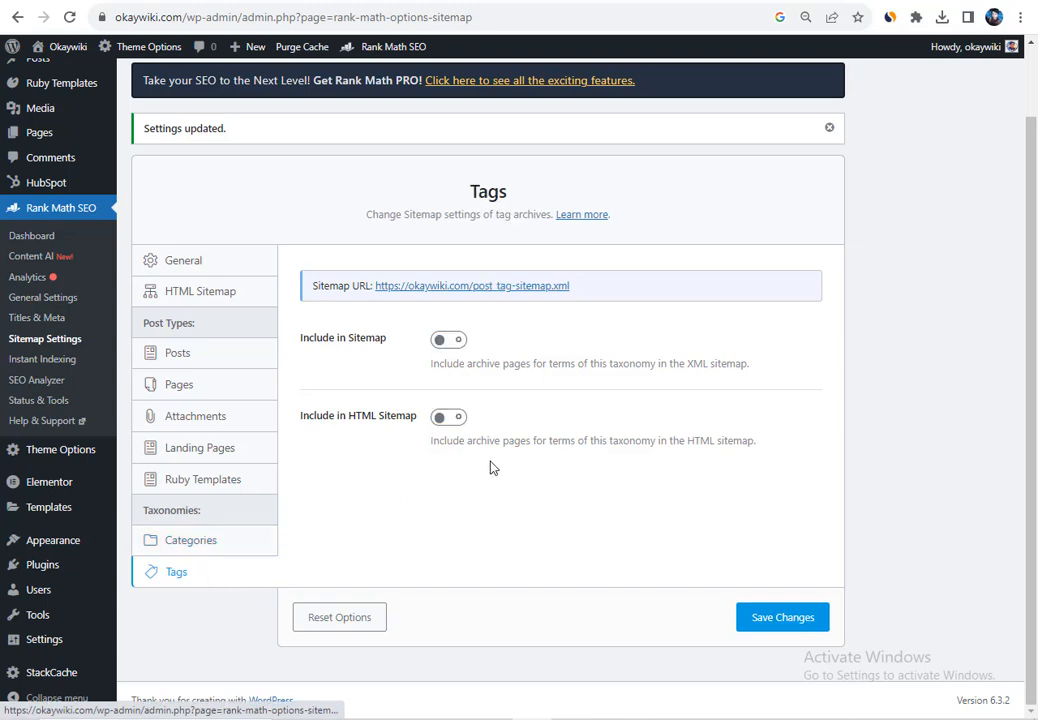
pyautogui.click(447, 341)
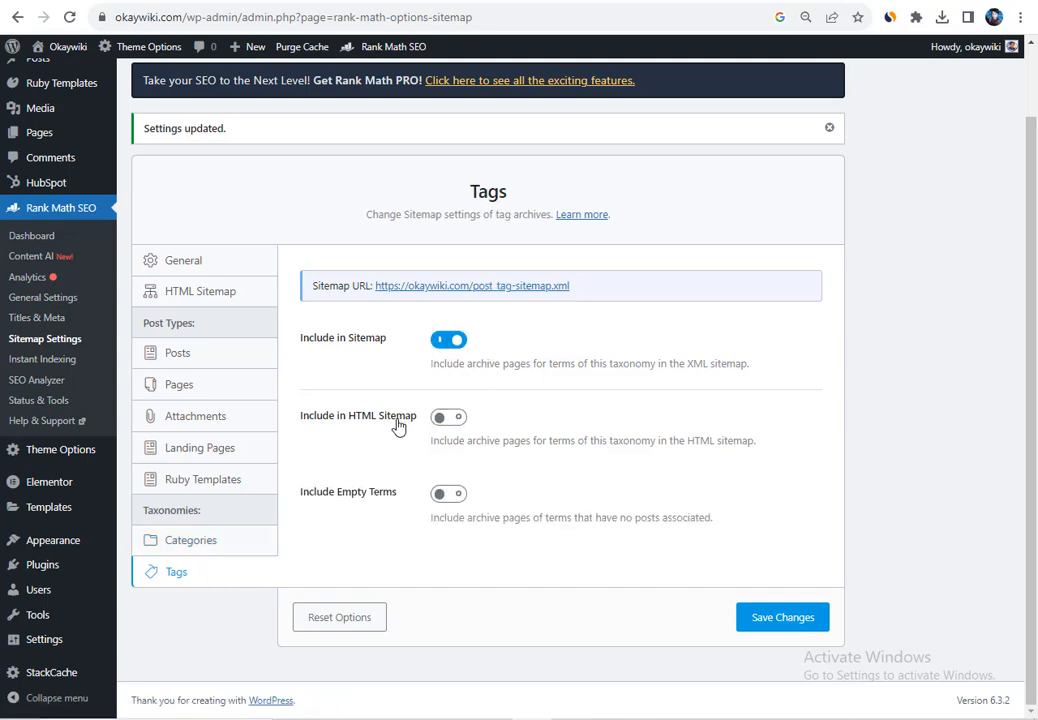
pyautogui.click(459, 421)
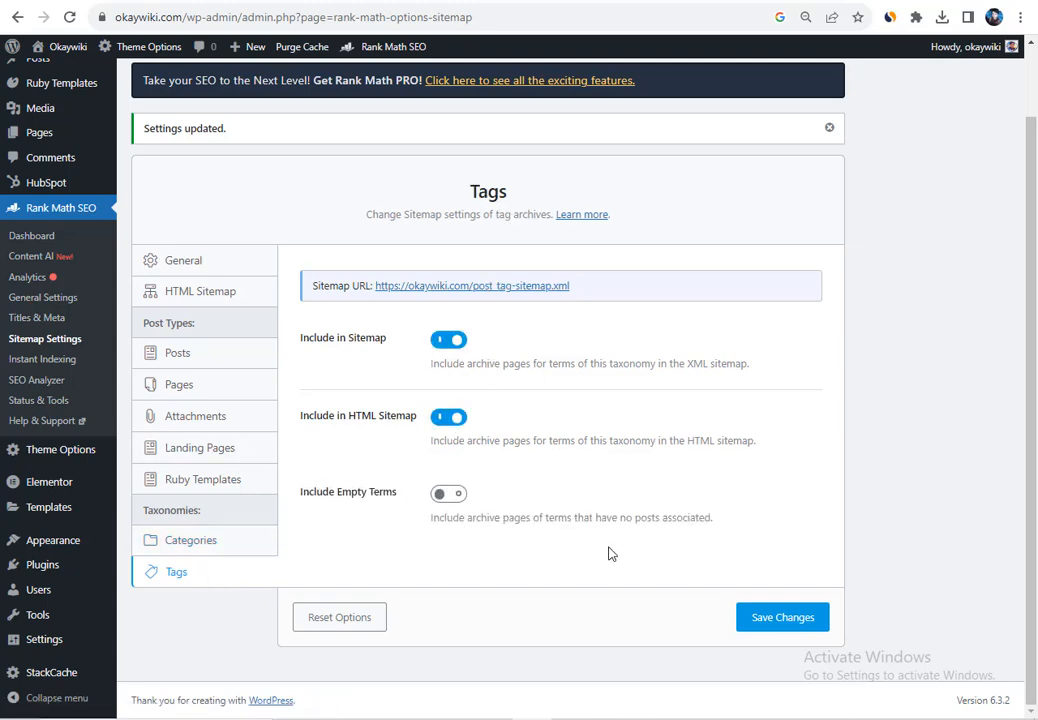
pyautogui.click(787, 622)
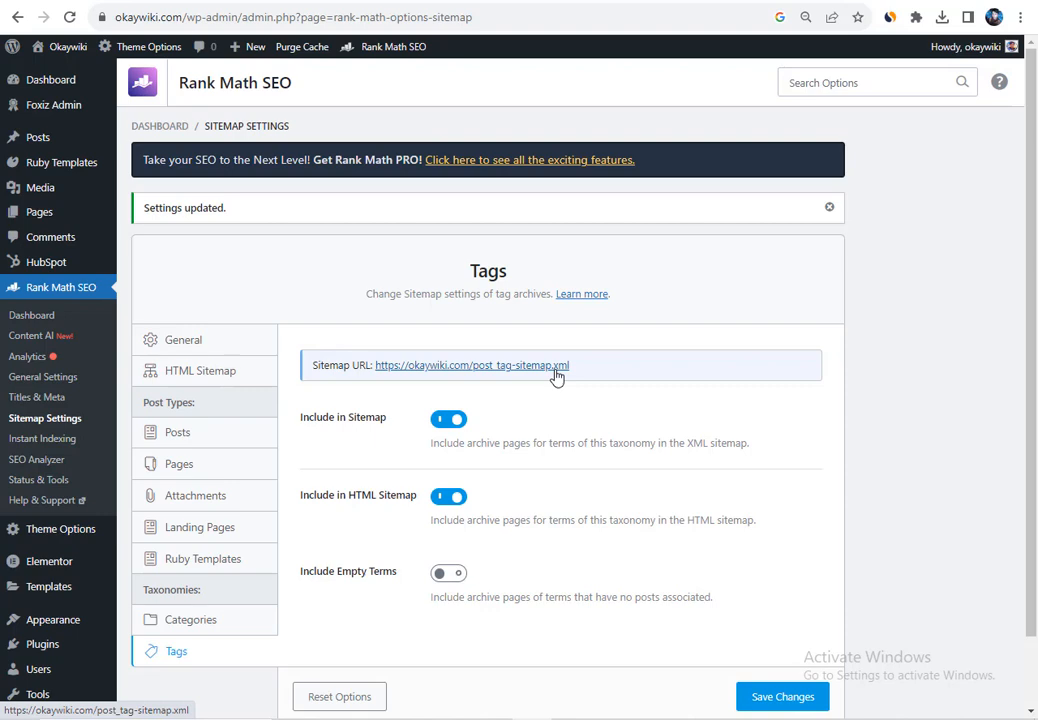
# Step: View the Instant Indexing form for submitting URLs to the IndexNow API
pyautogui.scroll(-1, 218, 470)
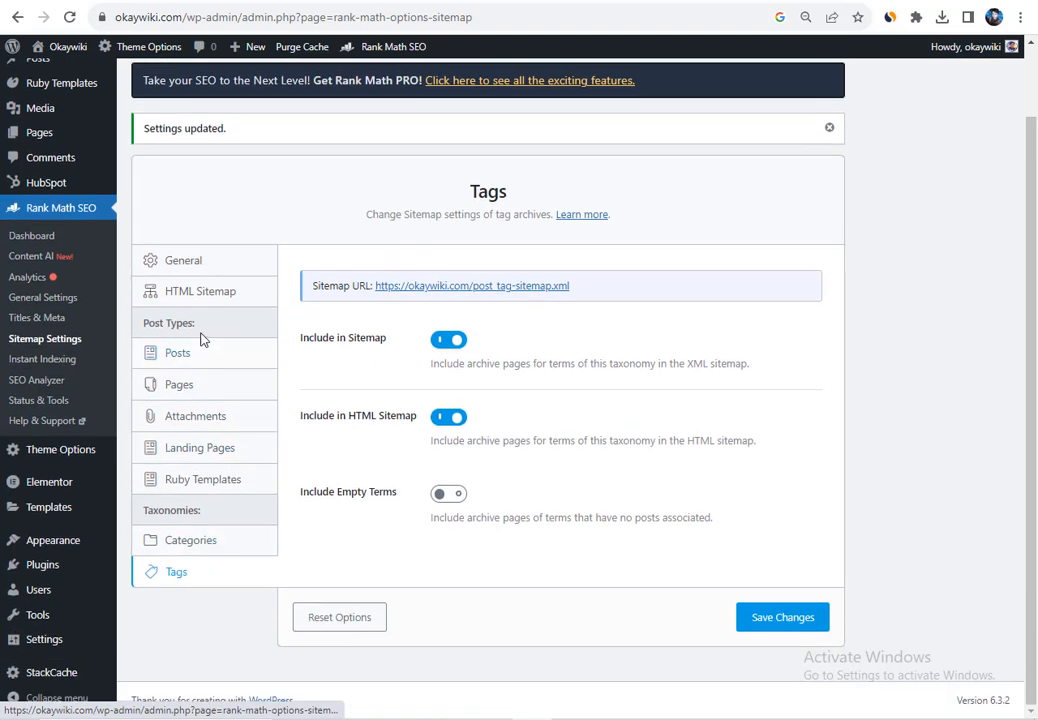
pyautogui.click(58, 363)
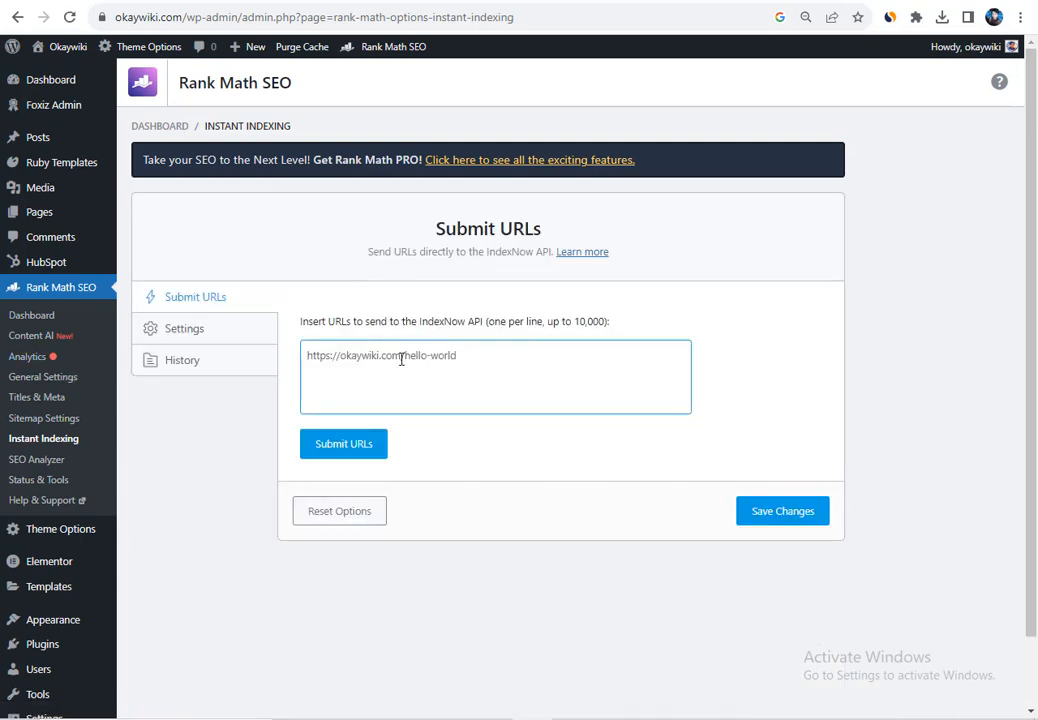
pyautogui.click(393, 355)
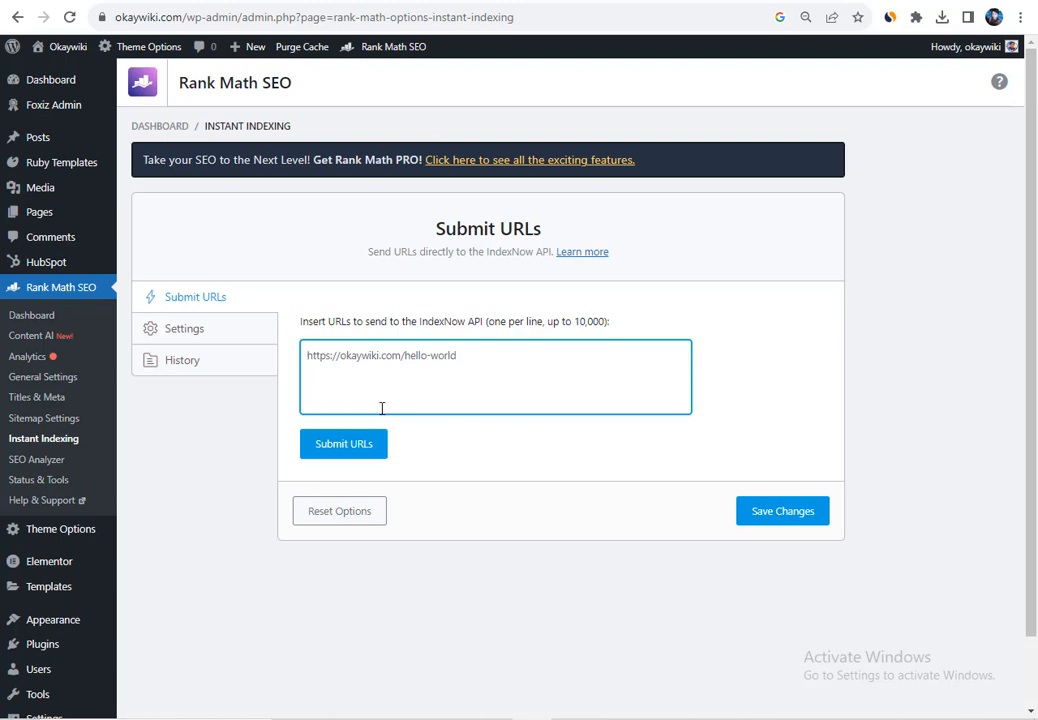
# Step: Run the SEO Analyzer for okaywiki.com and examine the SEO score and the summary of test results
pyautogui.click(53, 469)
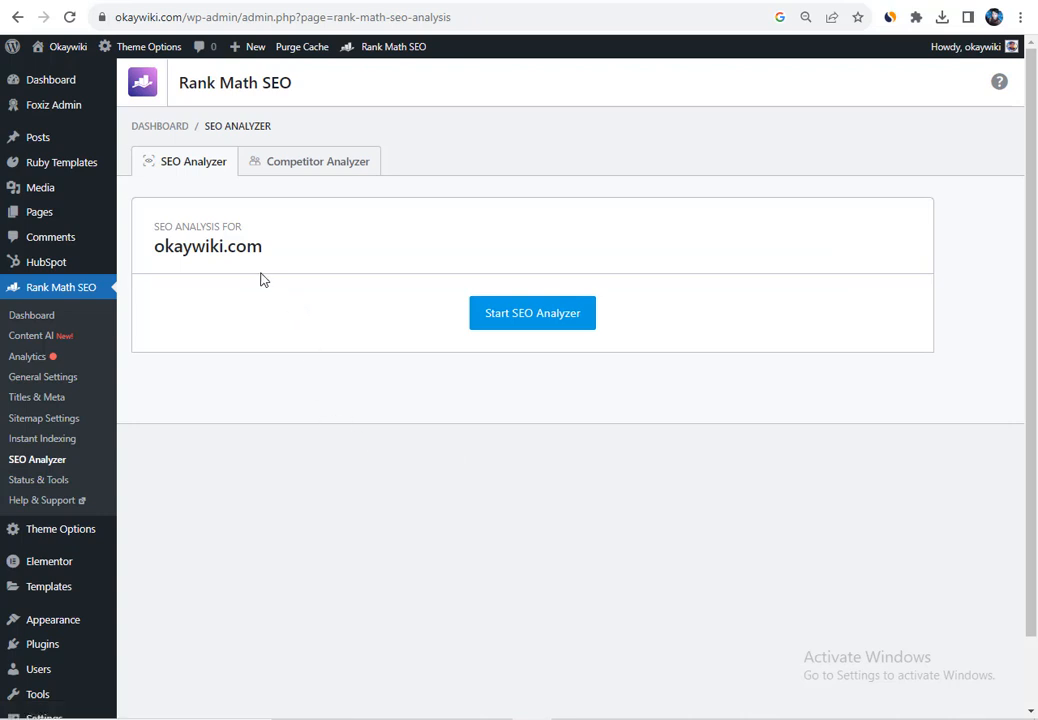
pyautogui.click(520, 323)
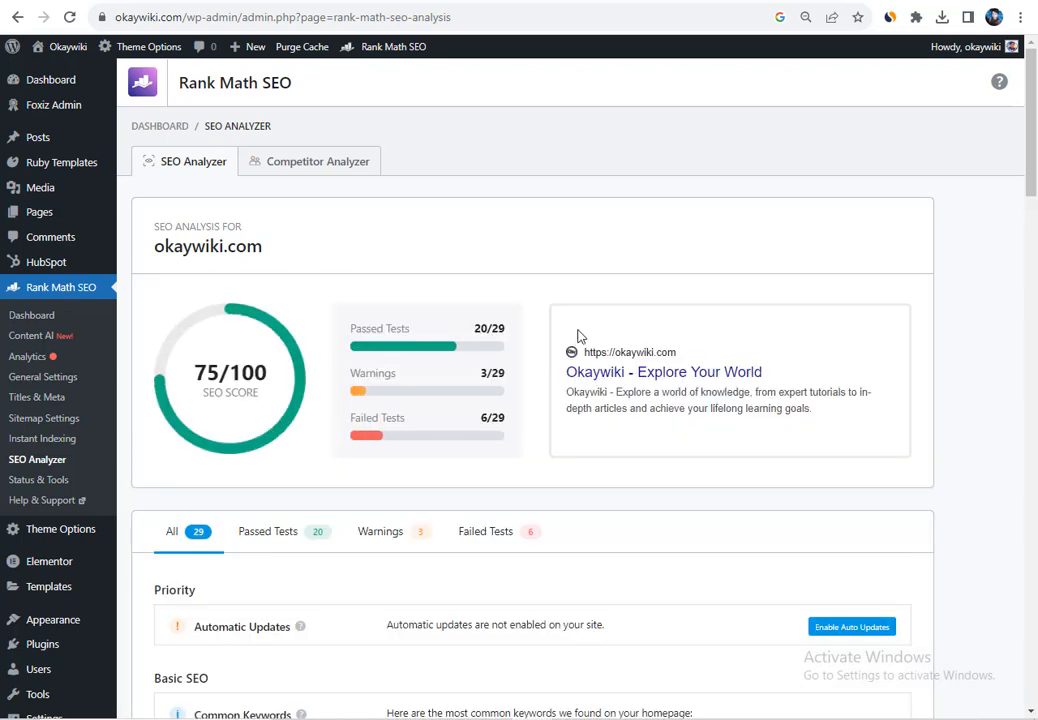
pyautogui.scroll(-1, 350, 310)
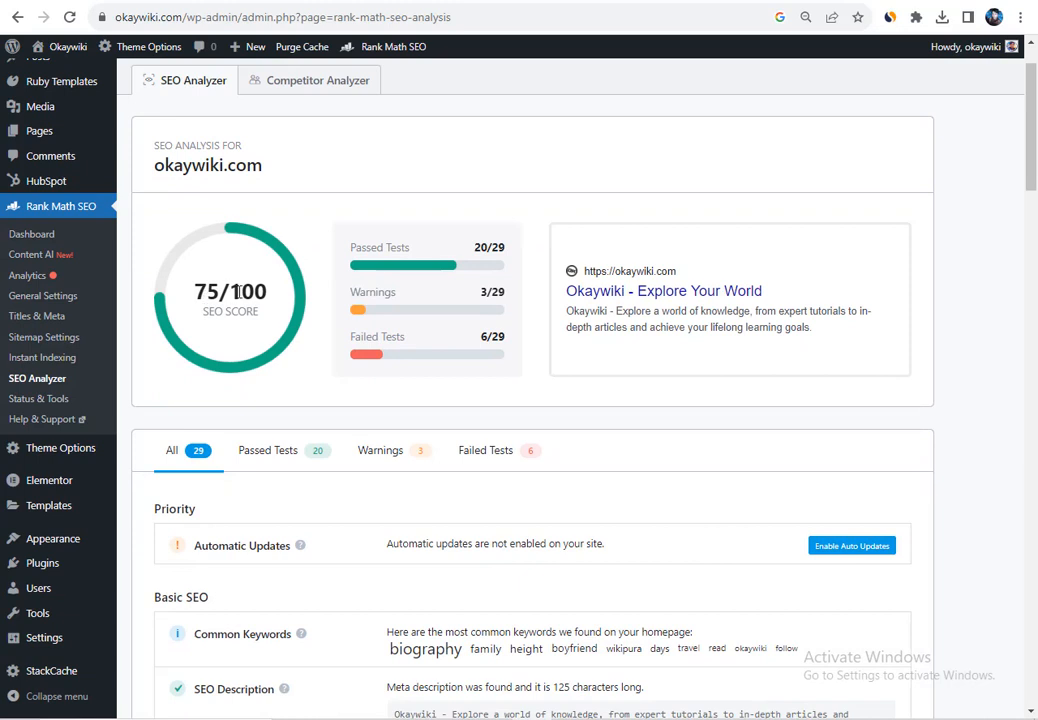
pyautogui.moveTo(186, 292); pyautogui.dragTo(268, 316)
pyautogui.click(268, 316)
pyautogui.moveTo(199, 291); pyautogui.dragTo(280, 319)
pyautogui.click(280, 319)
pyautogui.moveTo(356, 332); pyautogui.dragTo(419, 336)
pyautogui.click(450, 346)
pyautogui.scroll(-1, 405, 295)
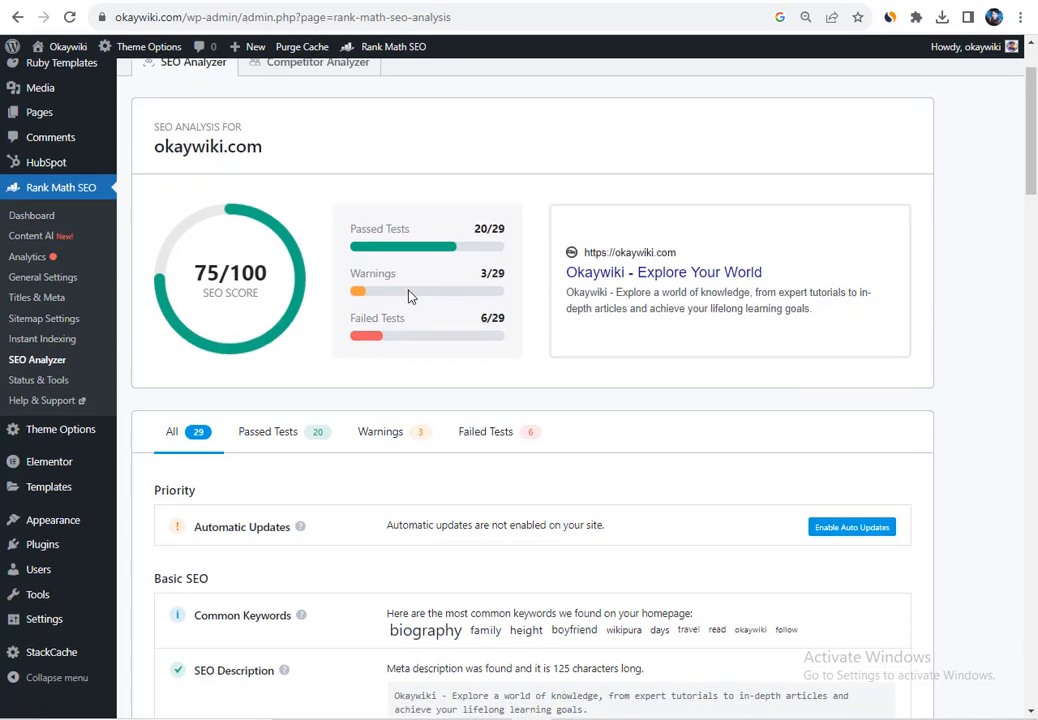
pyautogui.scroll(-1, 408, 295)
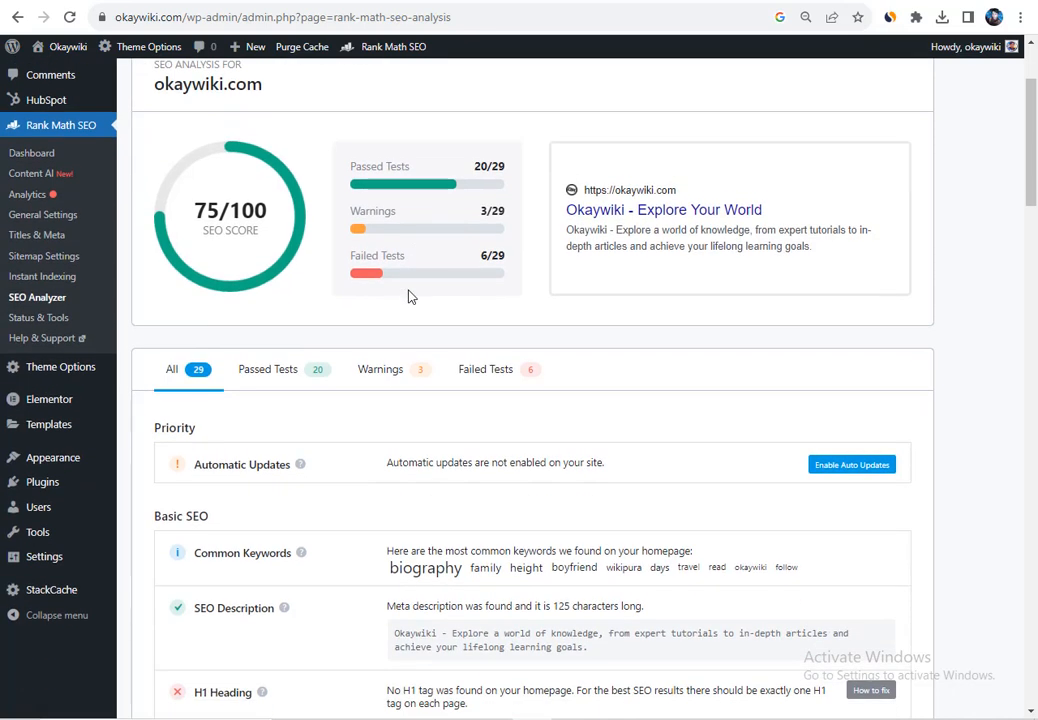
# Step: Look through the passed tests and warnings, and enable auto updates from the Automatic Updates warning
pyautogui.click(256, 369)
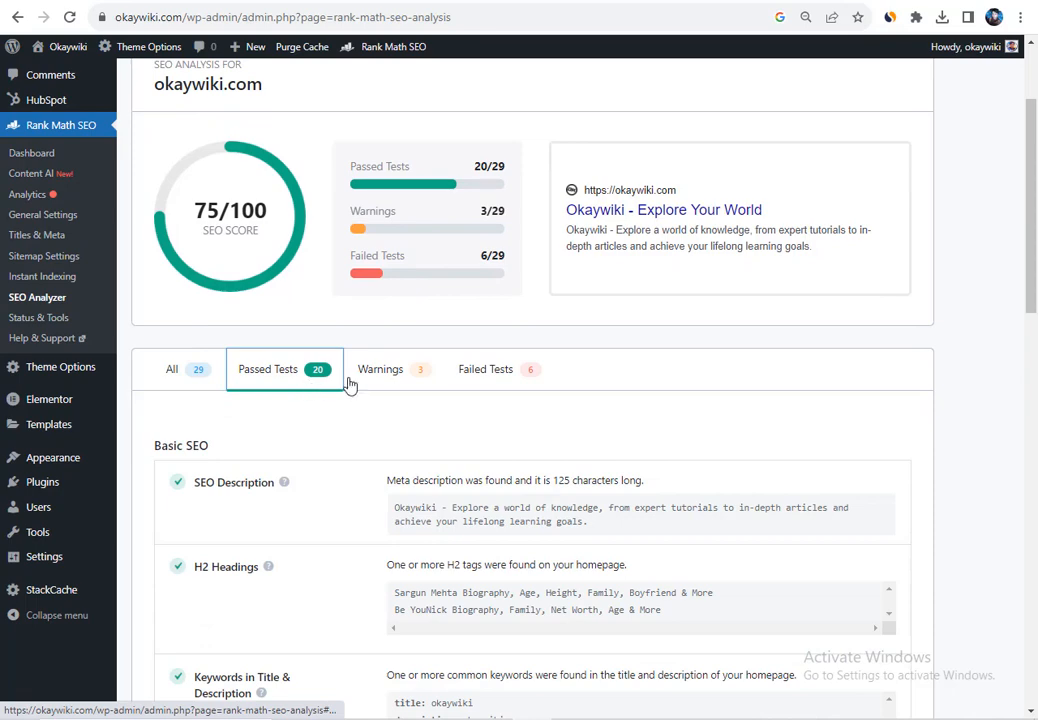
pyautogui.click(390, 375)
pyautogui.scroll(-1, 393, 386)
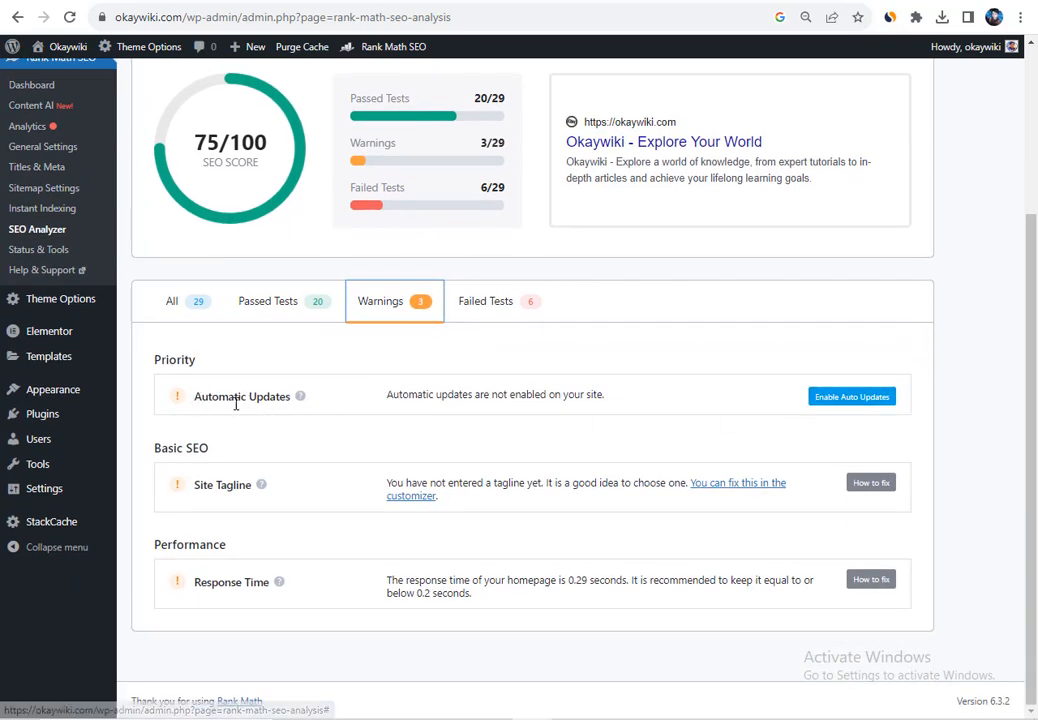
pyautogui.click(851, 397)
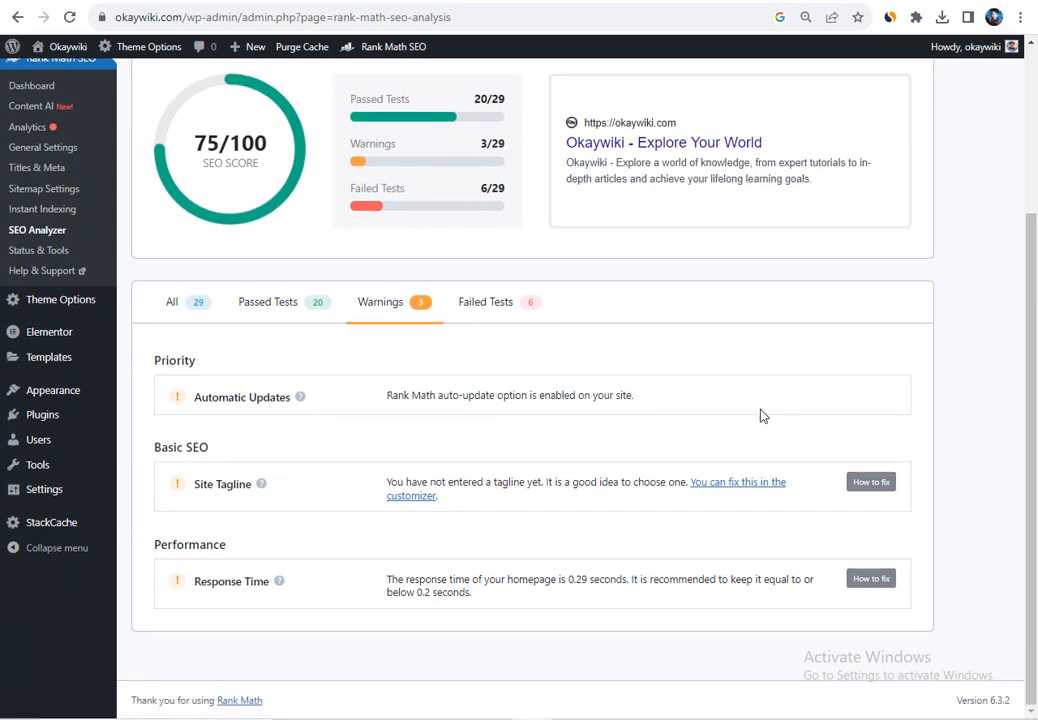
pyautogui.moveTo(399, 396); pyautogui.dragTo(644, 410)
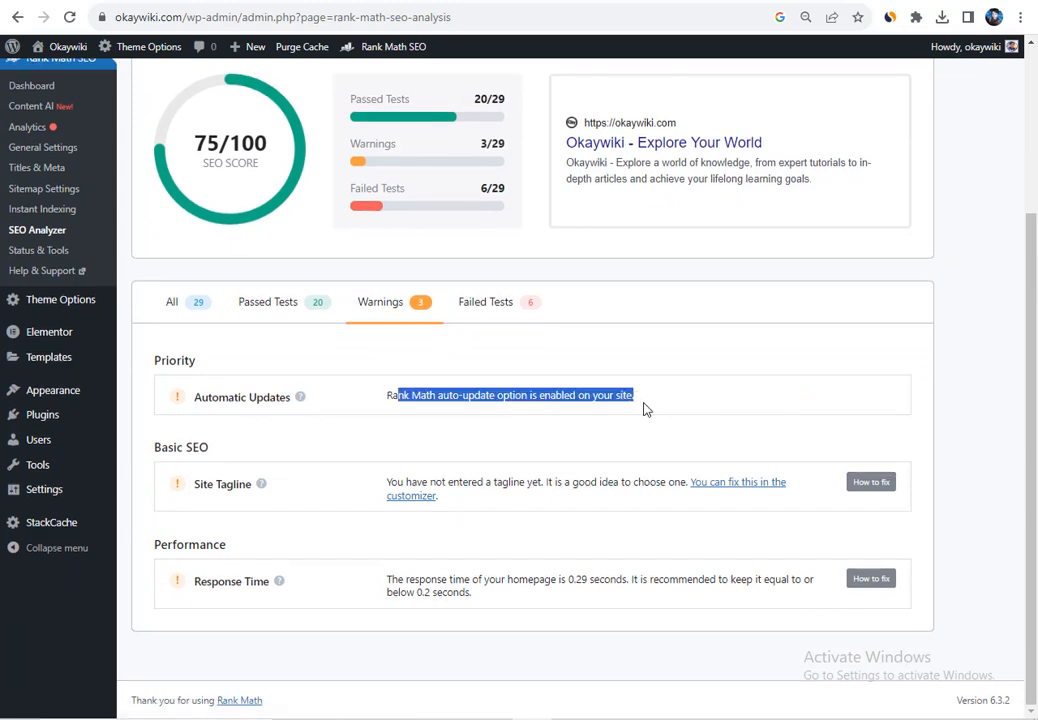
pyautogui.click(846, 419)
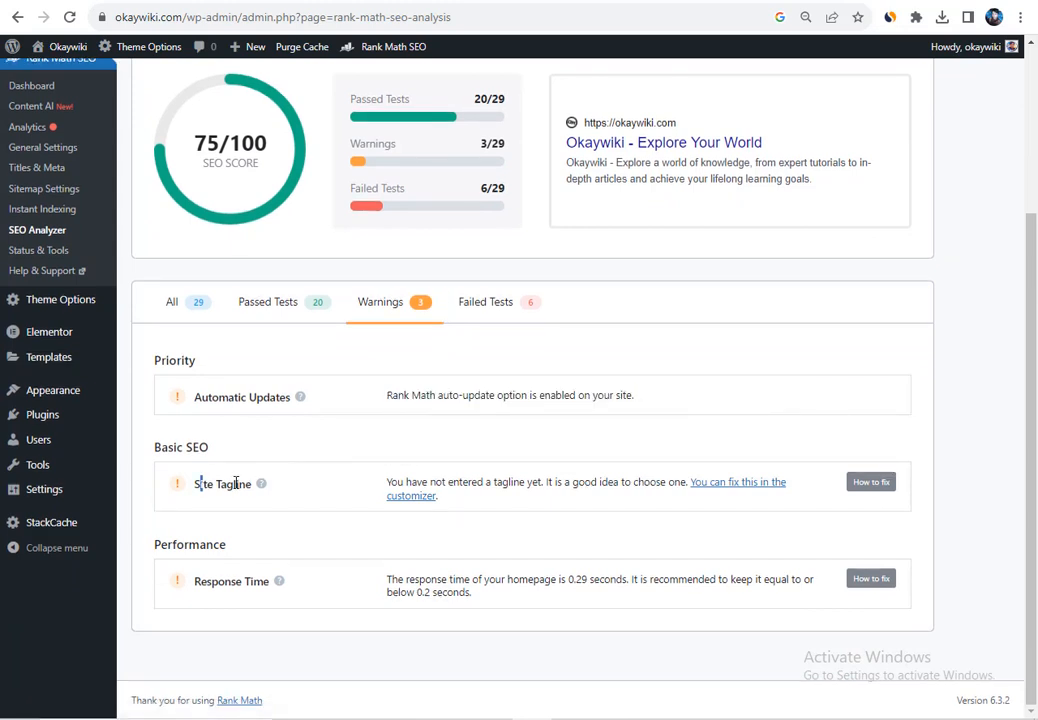
# Step: Examine the Site Tagline and Response Time warnings in the SEO analysis
pyautogui.moveTo(196, 484); pyautogui.dragTo(258, 485)
pyautogui.click(420, 484)
pyautogui.moveTo(409, 484); pyautogui.dragTo(592, 484)
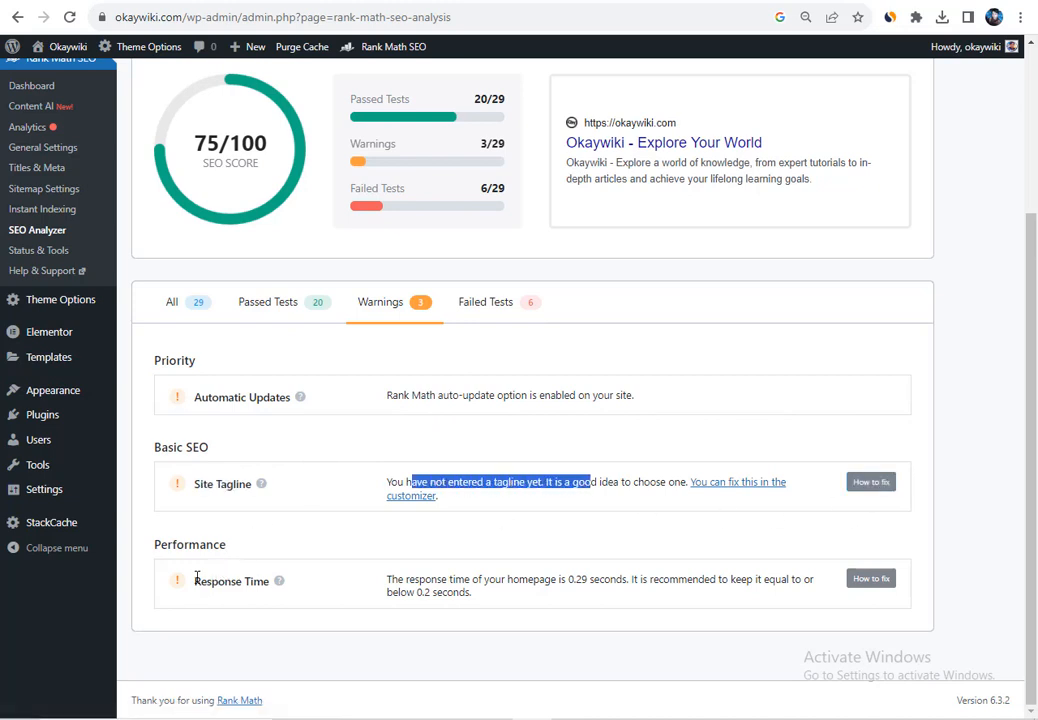
pyautogui.moveTo(196, 581); pyautogui.dragTo(275, 581)
pyautogui.moveTo(414, 581); pyautogui.dragTo(426, 581)
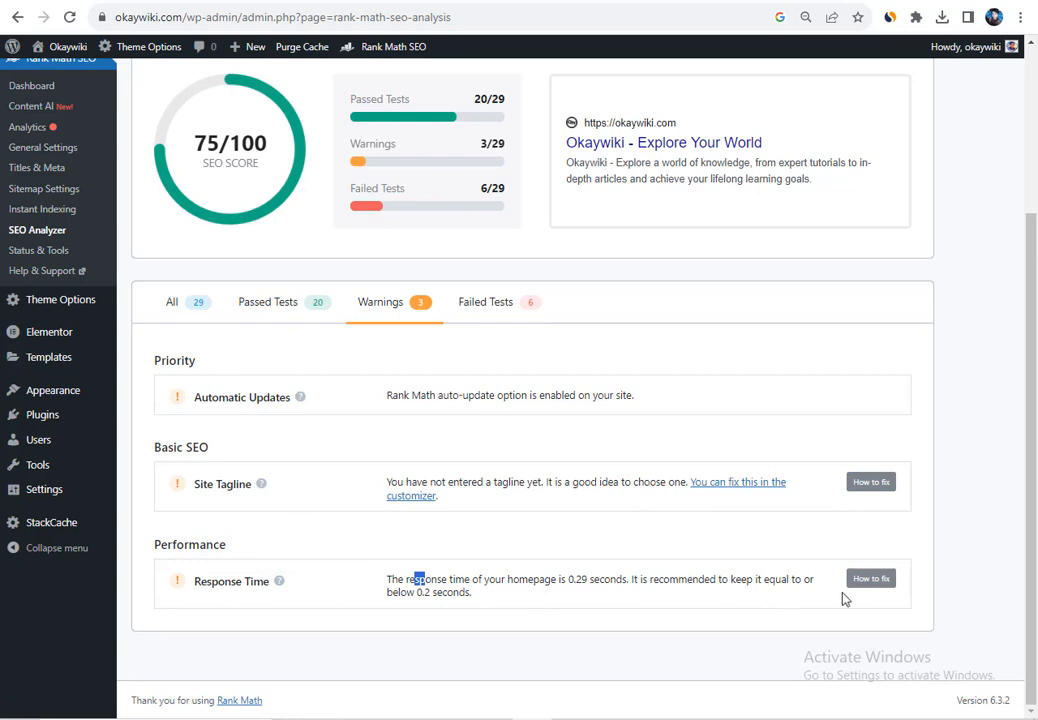
pyautogui.moveTo(195, 485); pyautogui.dragTo(269, 482)
pyautogui.click(318, 489)
# Step: Open the WordPress General Settings in a separate browser tab, ready to enter the site tagline
pyautogui.moveTo(27, 500)
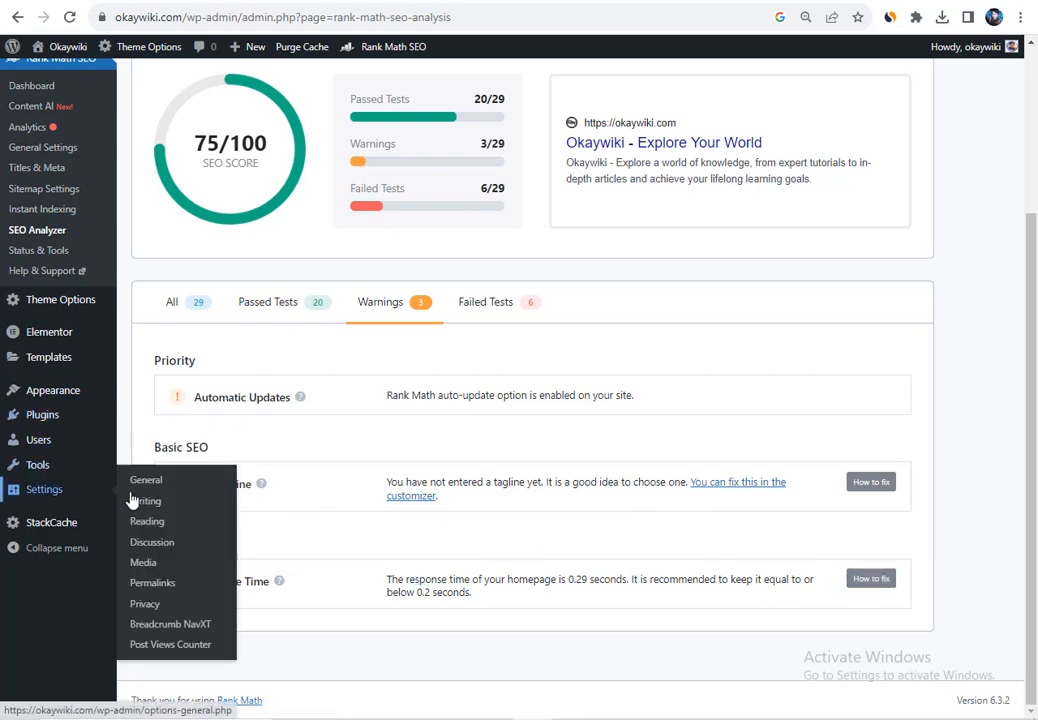
pyautogui.rightClick(182, 482)
pyautogui.click(193, 493)
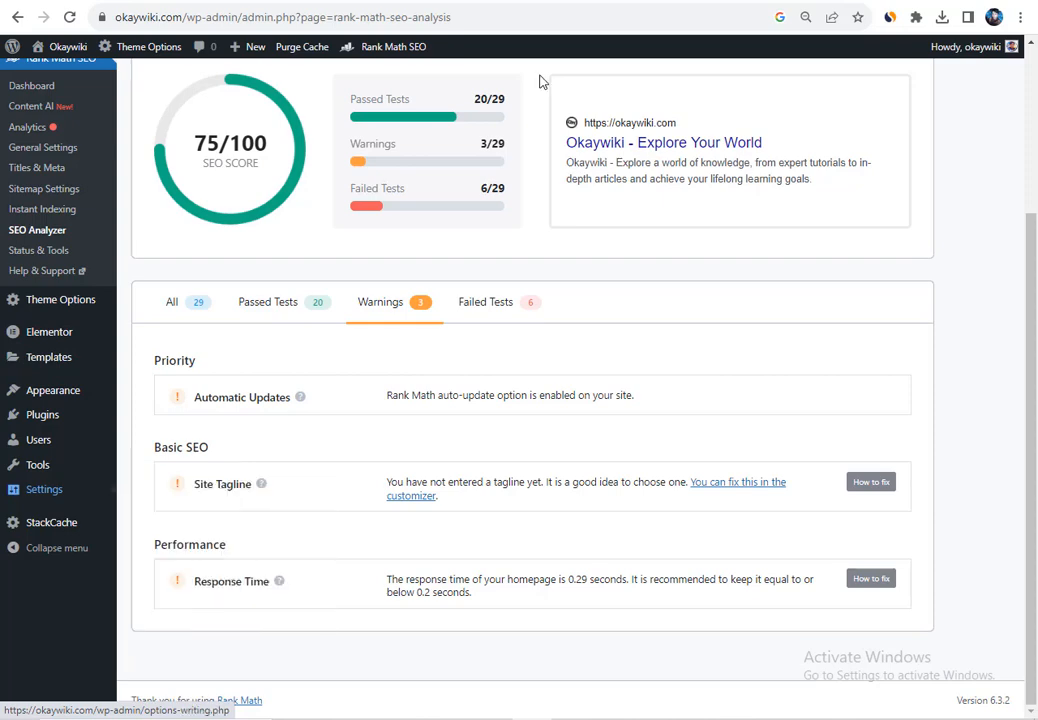
pyautogui.moveTo(42, 498)
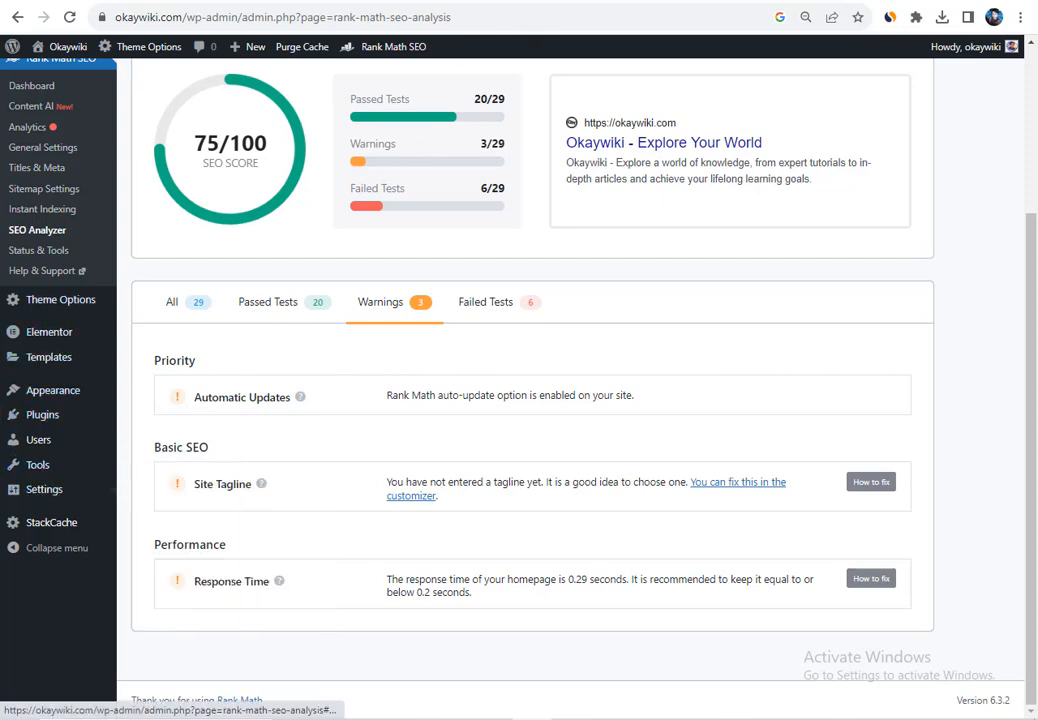
pyautogui.hotkey('ctrl', 'Tab')
pyautogui.click(350, 277)
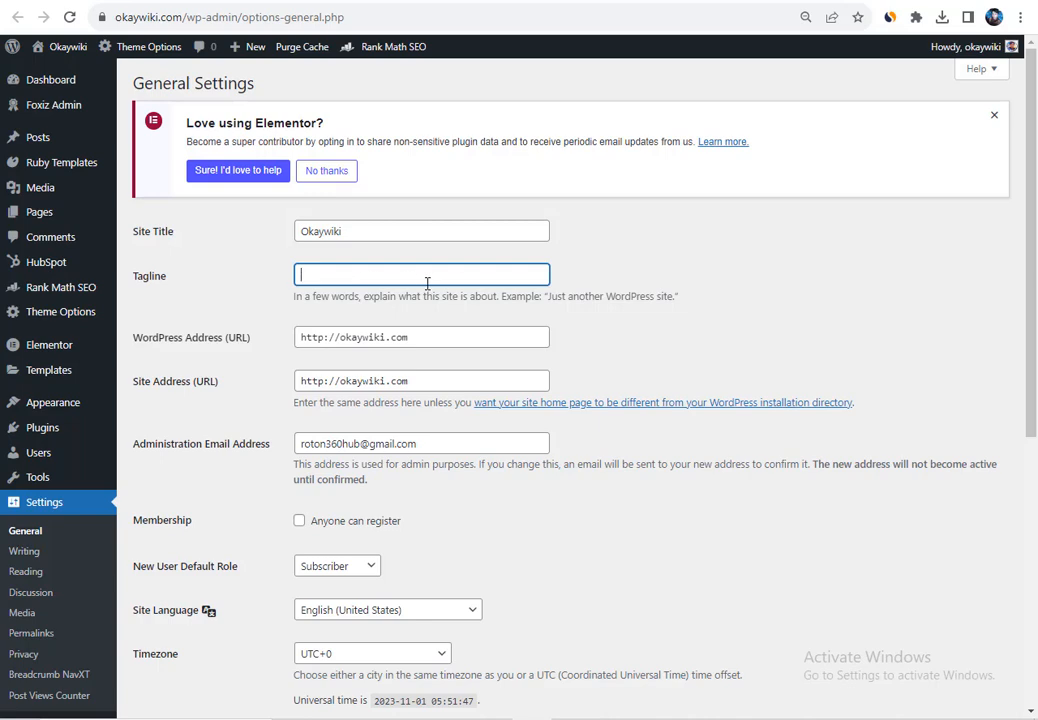
# Step: Switch to Notepad and copy the phrase "Explore Your World" from the Okaywiki title line in New Text Document.txt
pyautogui.click(575, 718)
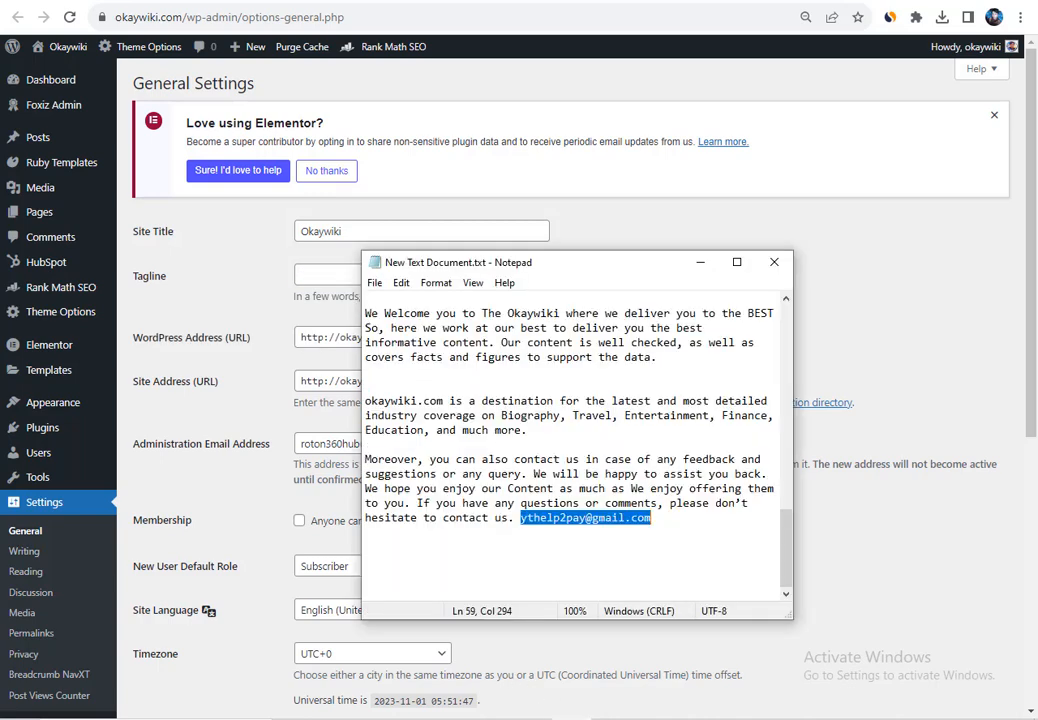
pyautogui.scroll(4, 508, 471)
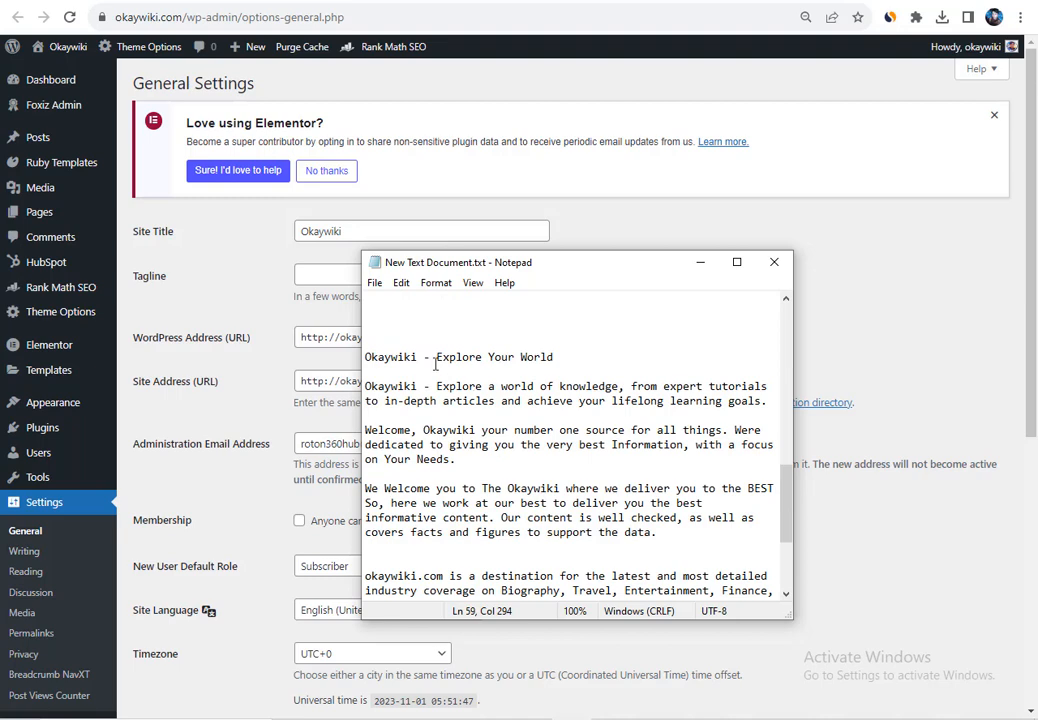
pyautogui.moveTo(436, 358); pyautogui.dragTo(597, 356)
pyautogui.hotkey('ctrl', 'c')
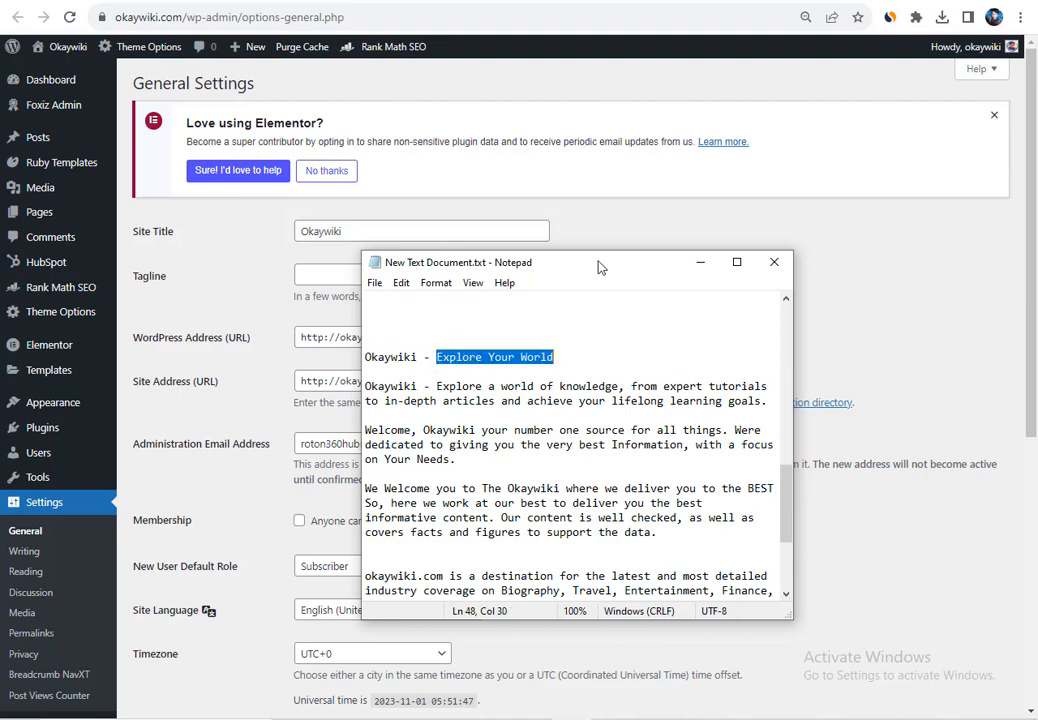
# Step: Back in the browser, set the site Tagline to "Explore Your World" and save the General Settings
pyautogui.hotkey('alt', 'Tab')
pyautogui.click(482, 275)
pyautogui.hotkey('ctrl', 'v')
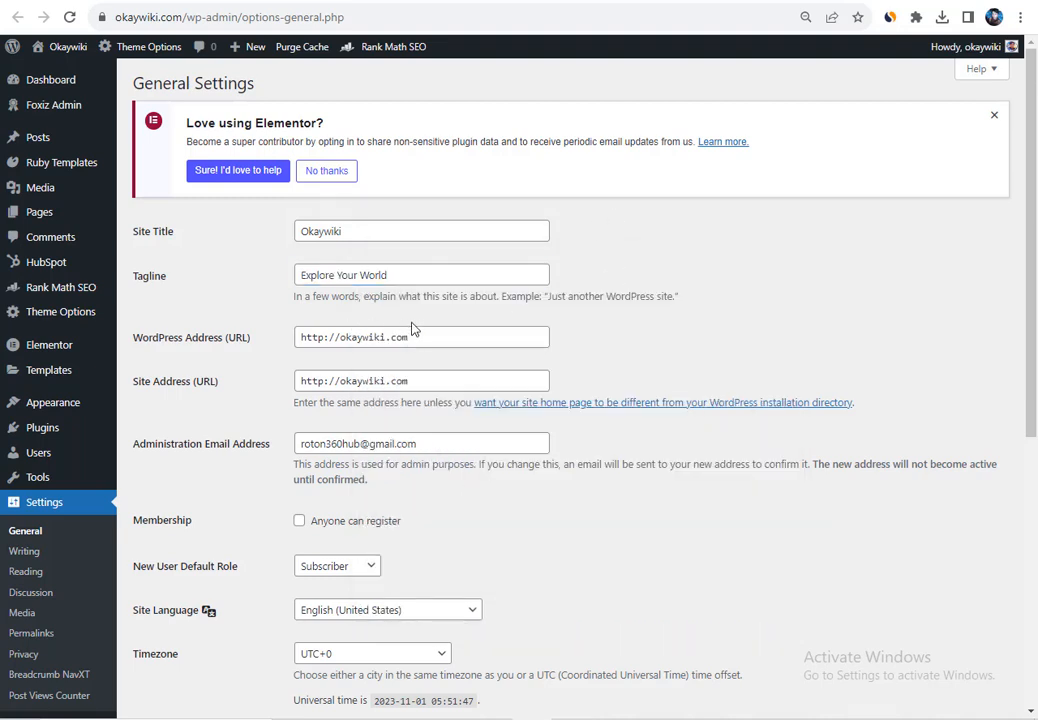
pyautogui.scroll(-3, 388, 428)
pyautogui.scroll(-3, 395, 377)
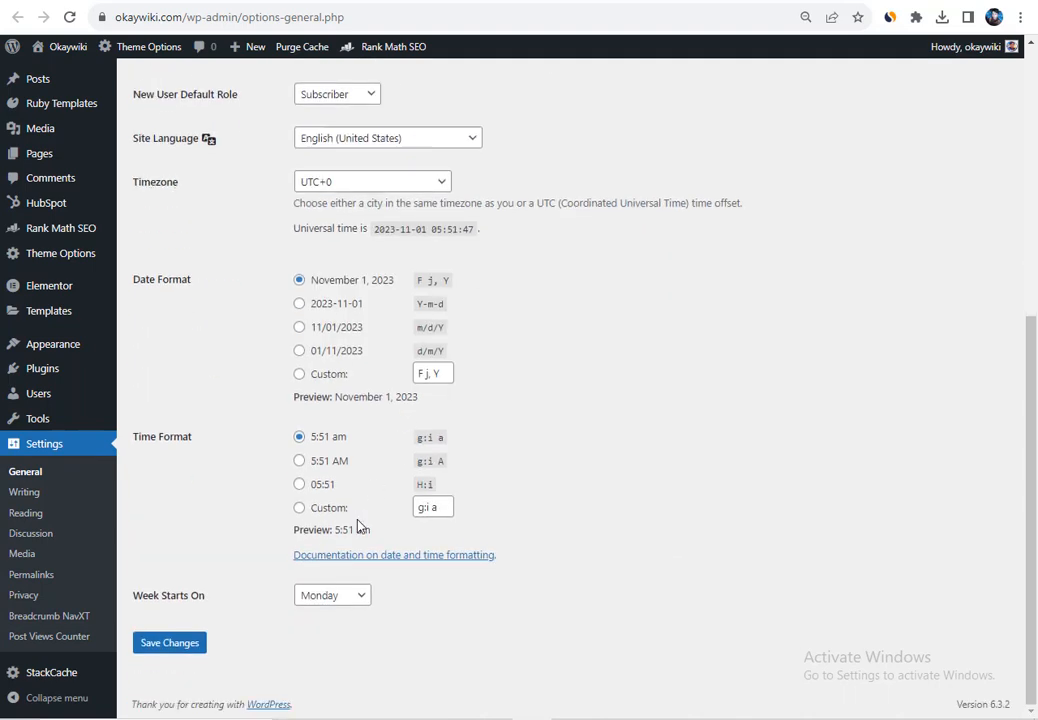
pyautogui.click(192, 643)
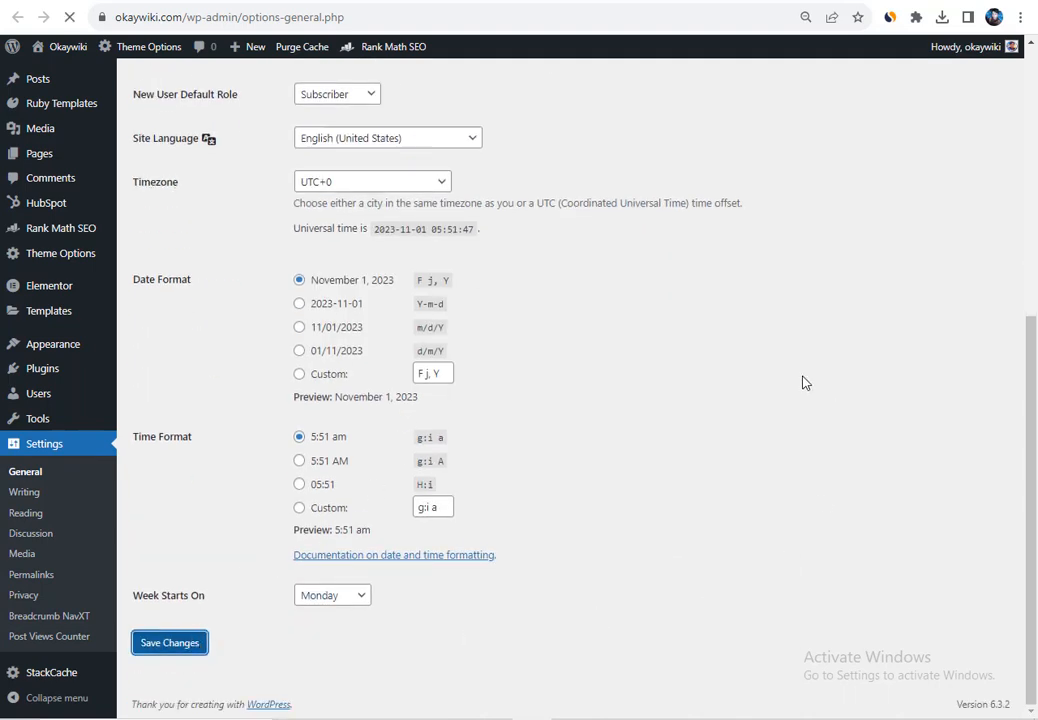
# Step: Return to the SEO Analyzer and examine the failed tests, including H1 Heading, Image ALT Attributes and Focus Keywords
pyautogui.click(521, 1)
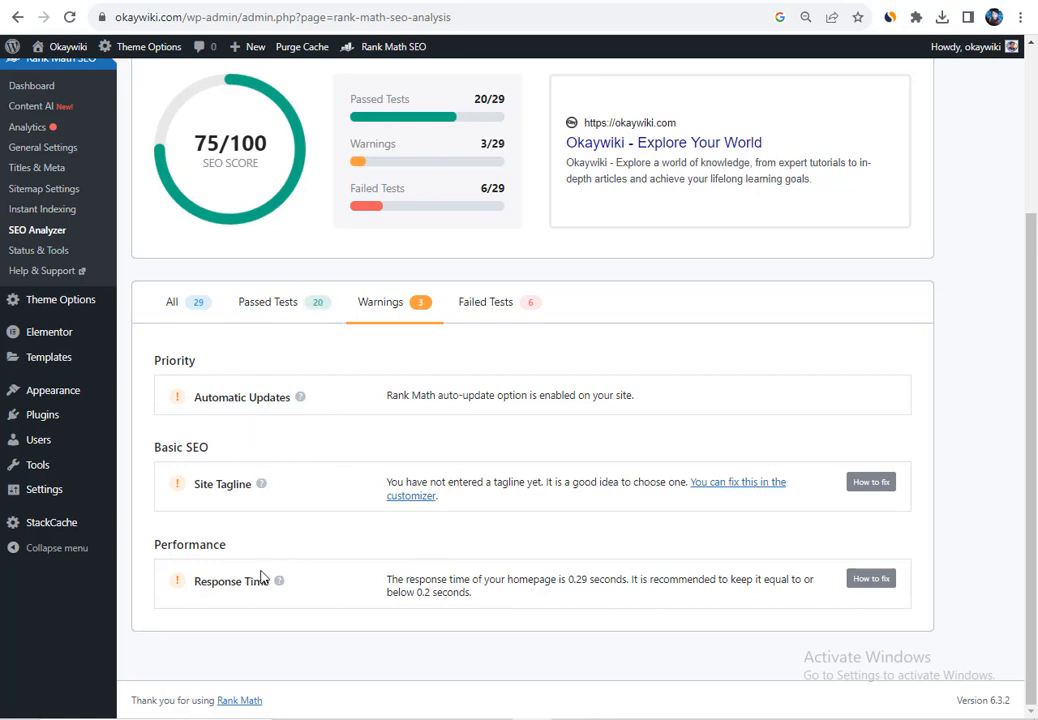
pyautogui.click(494, 329)
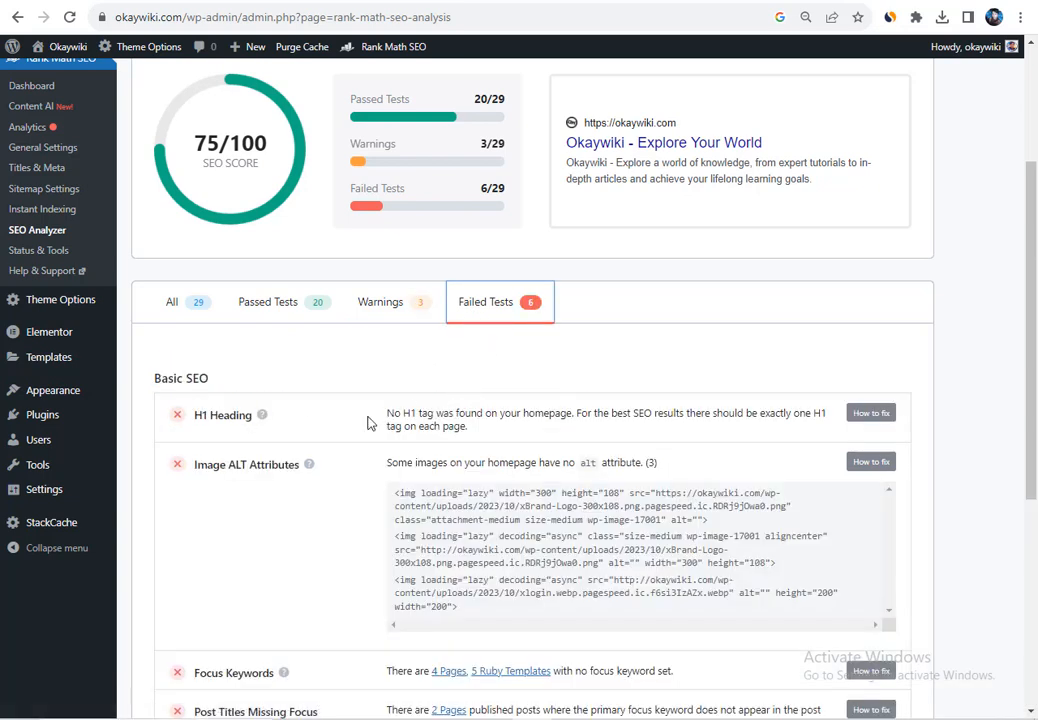
pyautogui.click(541, 426)
pyautogui.moveTo(541, 420); pyautogui.dragTo(660, 421)
pyautogui.moveTo(195, 466); pyautogui.dragTo(306, 466)
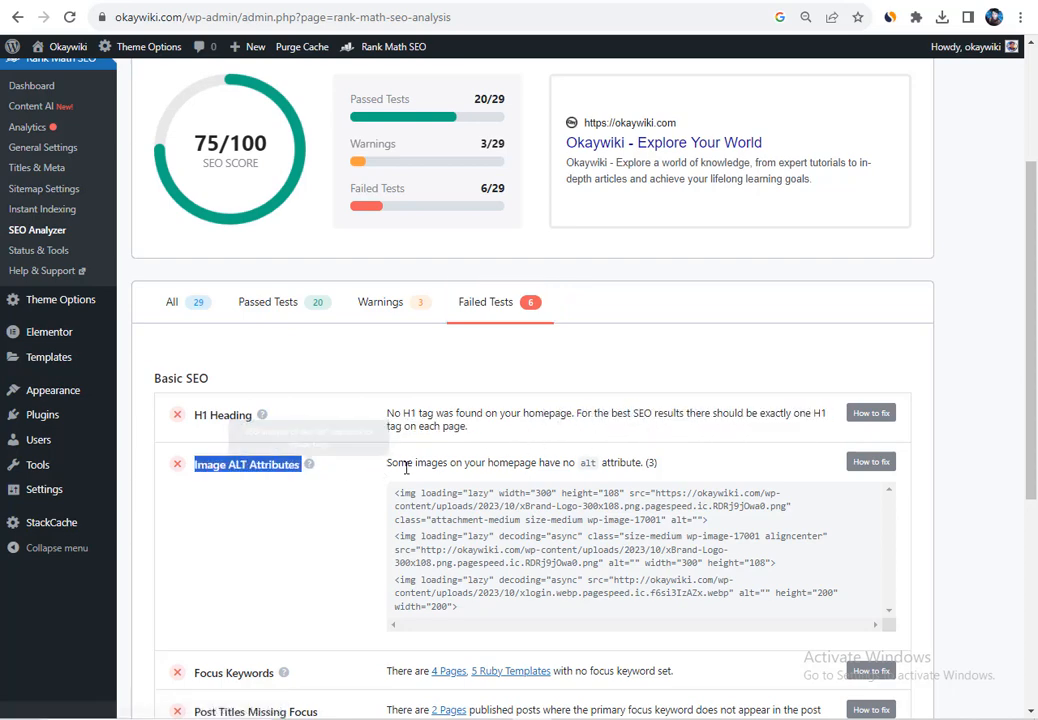
pyautogui.moveTo(407, 466); pyautogui.dragTo(545, 466)
pyautogui.click(642, 461)
pyautogui.scroll(-2, 621, 498)
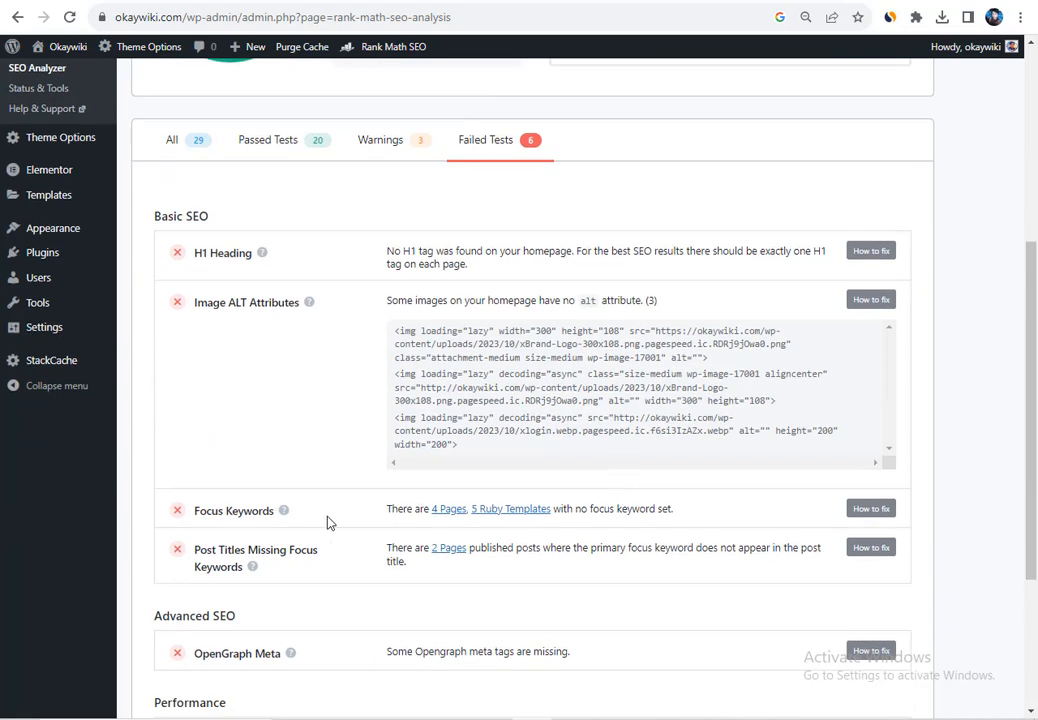
# Step: Examine the remaining failed tests, from Focus Keywords and Post Titles Missing Focus Keywords to OpenGraph Meta and Minify Javascript
pyautogui.moveTo(212, 515); pyautogui.dragTo(275, 512)
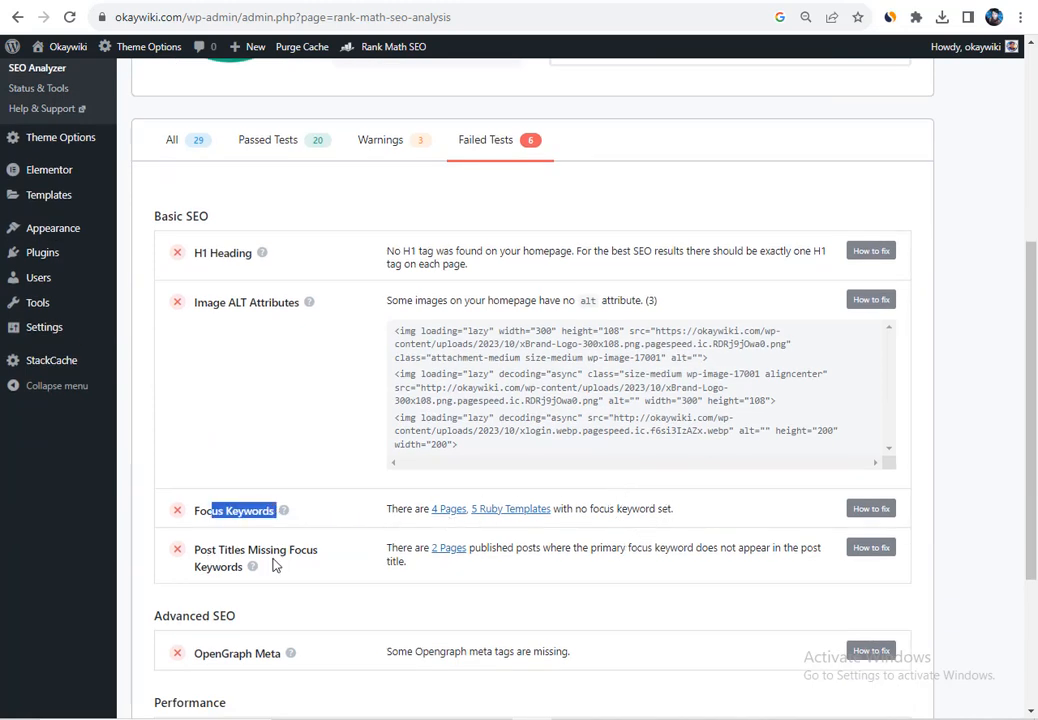
pyautogui.click(304, 577)
pyautogui.scroll(-1, 306, 574)
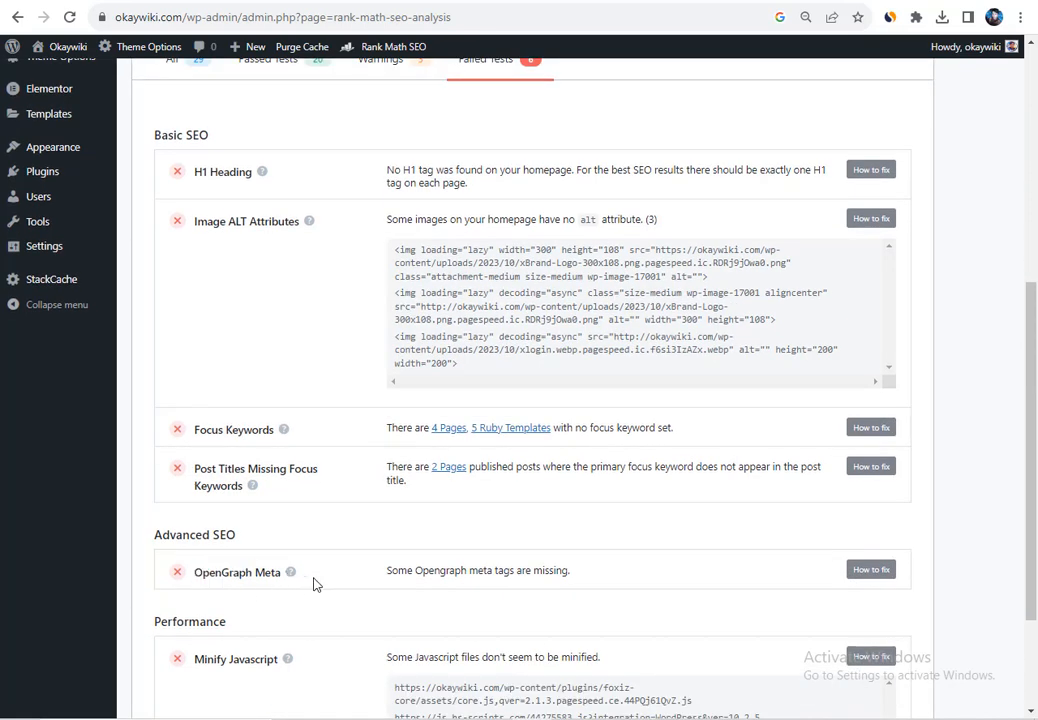
pyautogui.scroll(-1, 316, 582)
pyautogui.moveTo(197, 580); pyautogui.dragTo(257, 593)
pyautogui.click(278, 593)
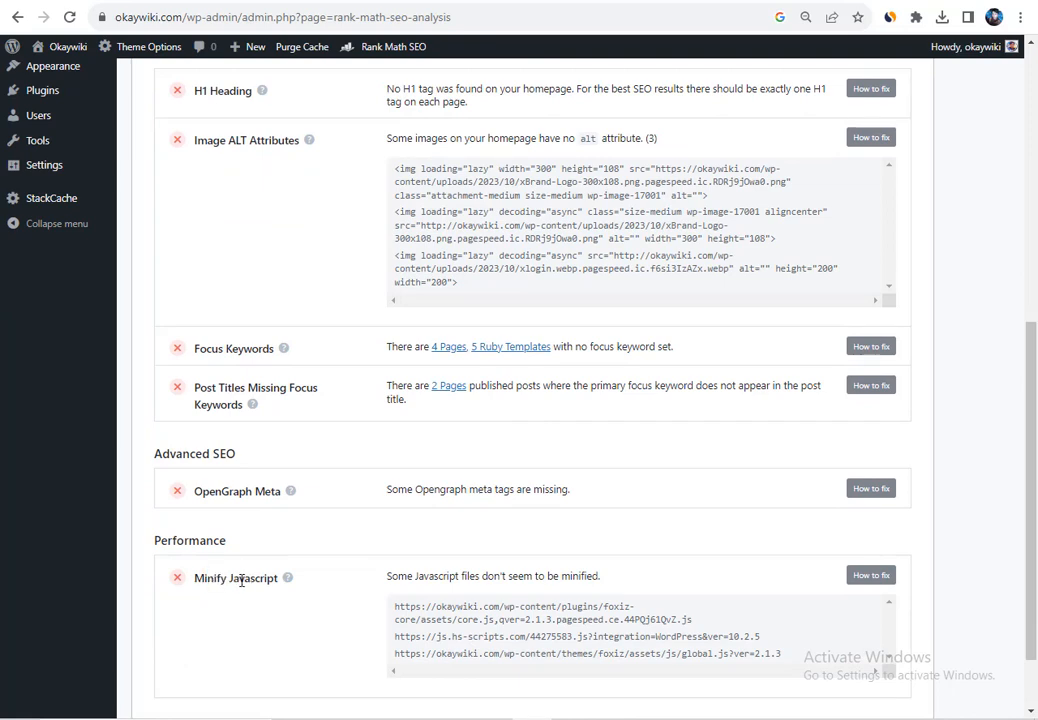
pyautogui.moveTo(198, 578); pyautogui.dragTo(424, 592)
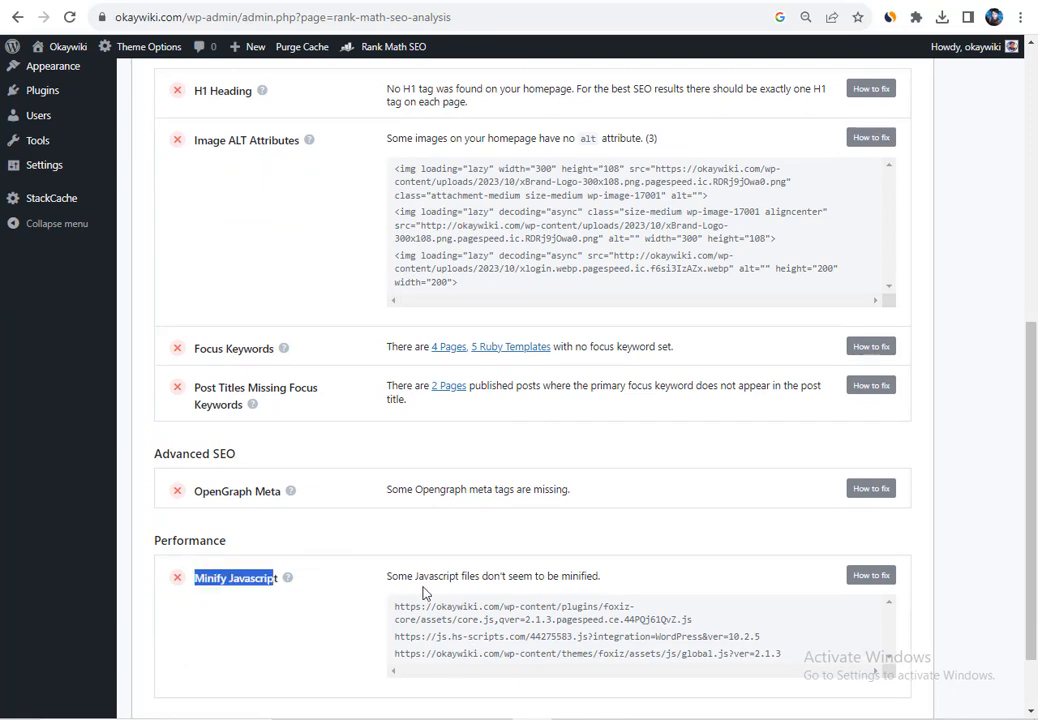
pyautogui.scroll(-2, 424, 592)
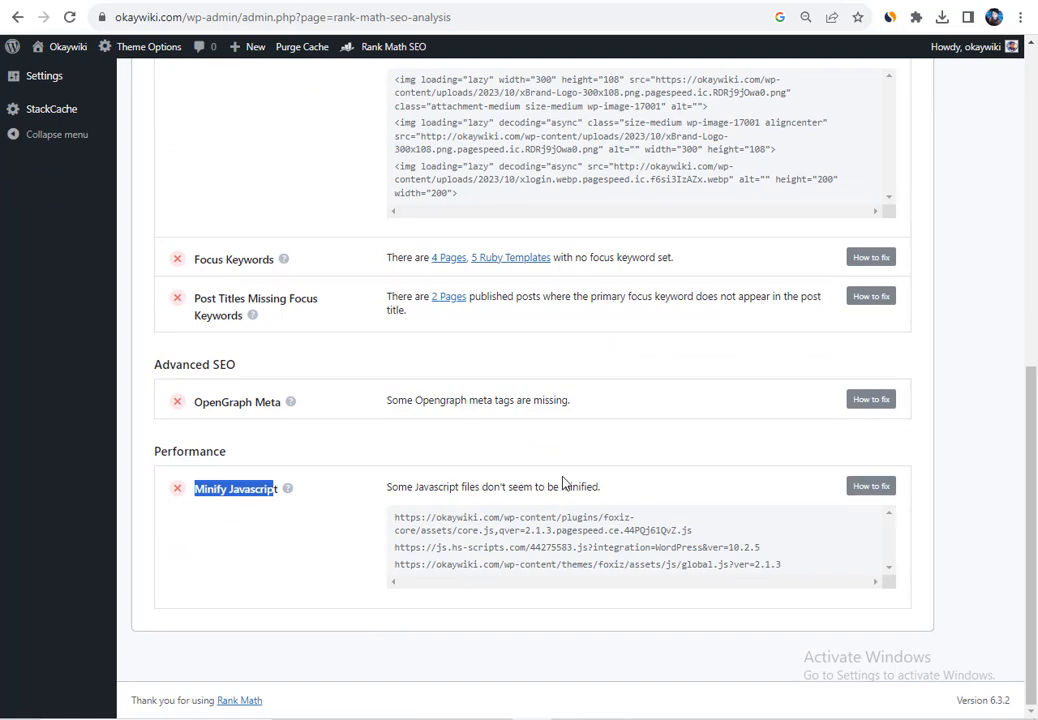
pyautogui.scroll(2, 494, 243)
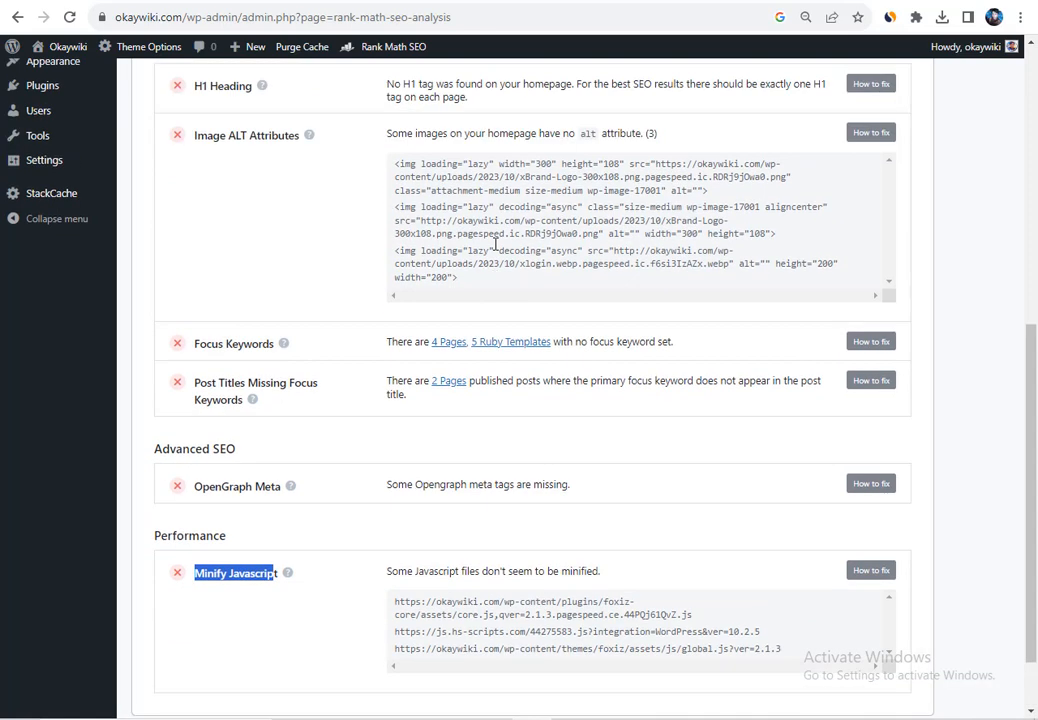
# Step: Reload the SEO Analyzer page and restart the SEO analysis for okaywiki.com
pyautogui.scroll(10, 494, 243)
pyautogui.rightClick(348, 159)
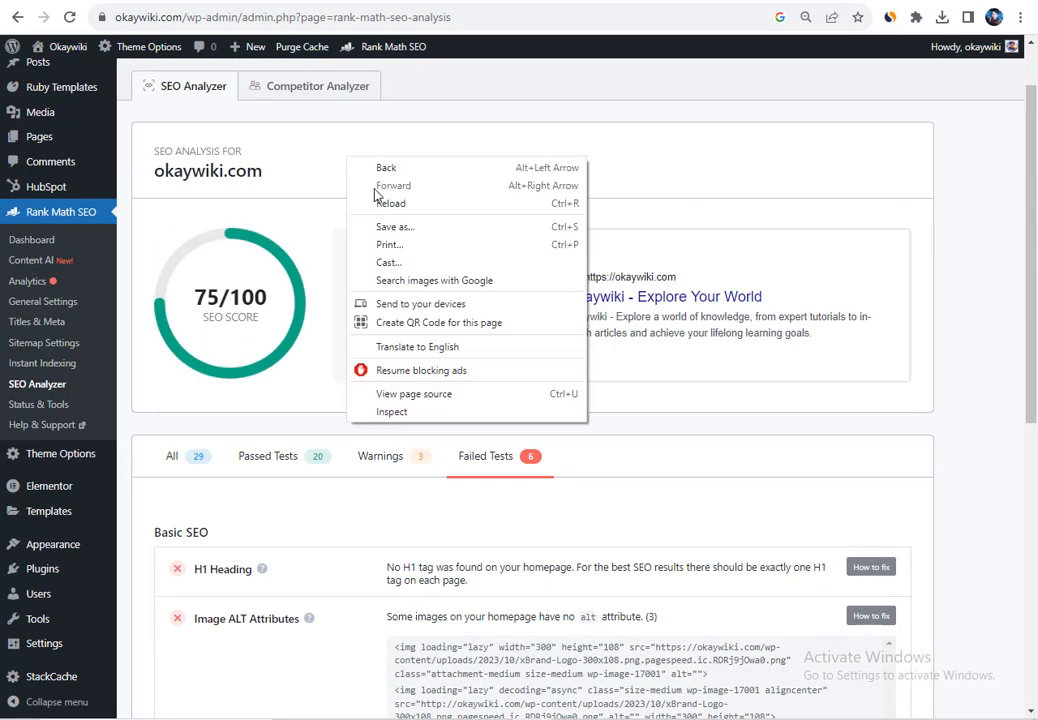
pyautogui.click(393, 203)
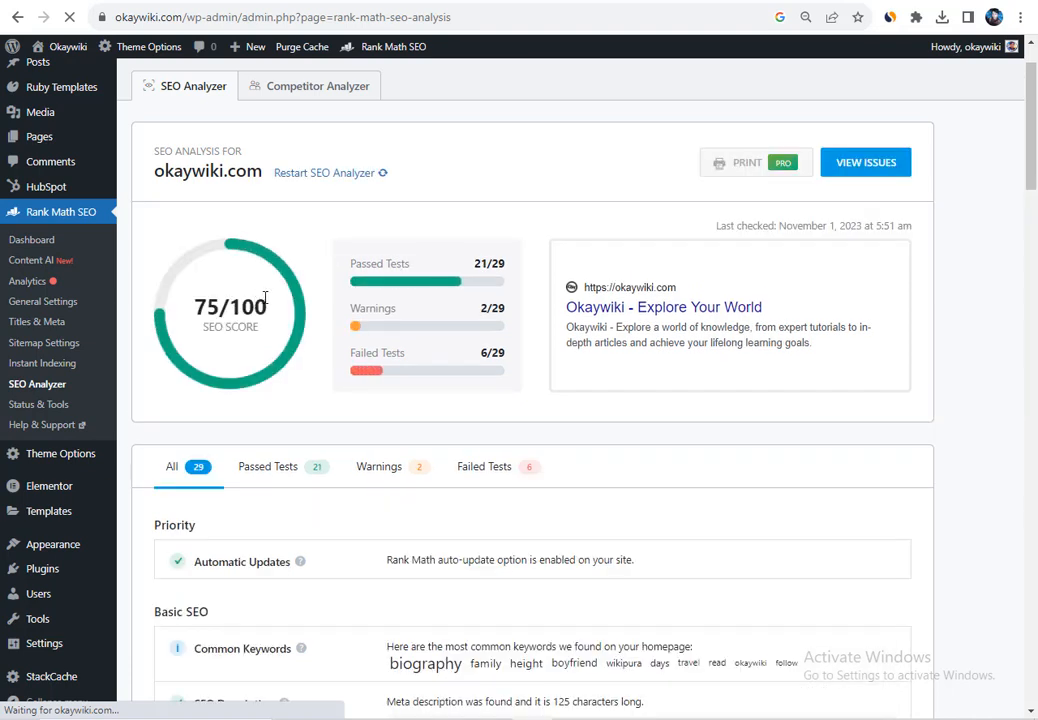
pyautogui.click(324, 175)
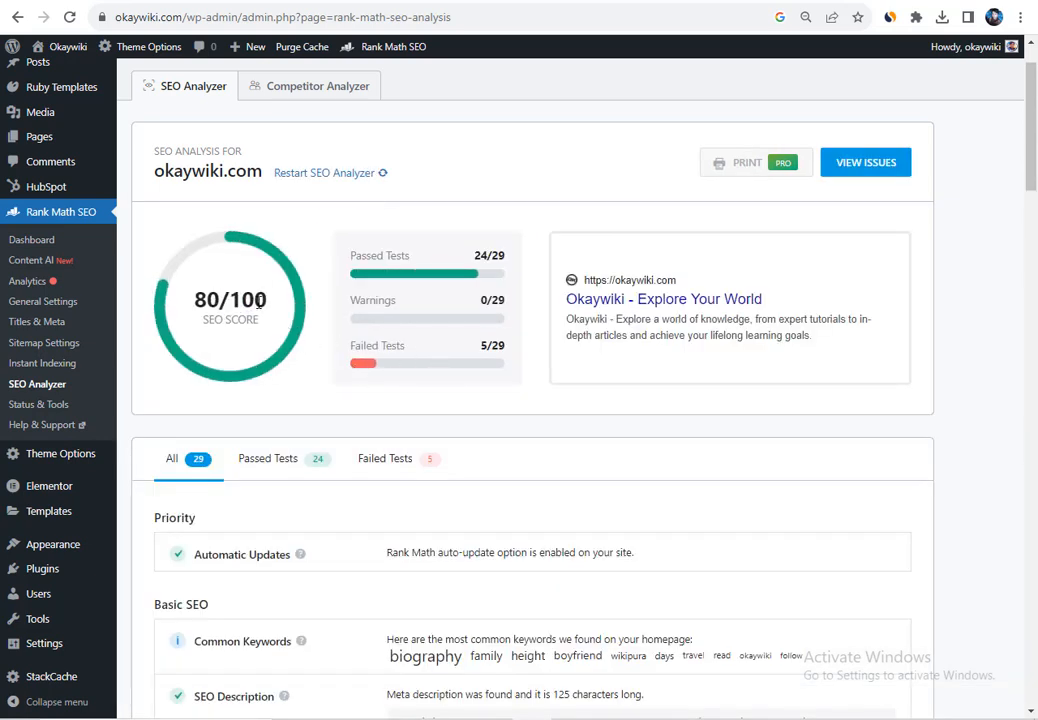
# Step: Review the new SEO score and the failed tests count in the okaywiki.com analysis summary
pyautogui.moveTo(199, 304); pyautogui.dragTo(236, 302)
pyautogui.click(240, 302)
pyautogui.moveTo(362, 345); pyautogui.dragTo(401, 341)
pyautogui.click(404, 341)
pyautogui.moveTo(196, 300); pyautogui.dragTo(220, 300)
pyautogui.click(260, 299)
pyautogui.click(240, 277)
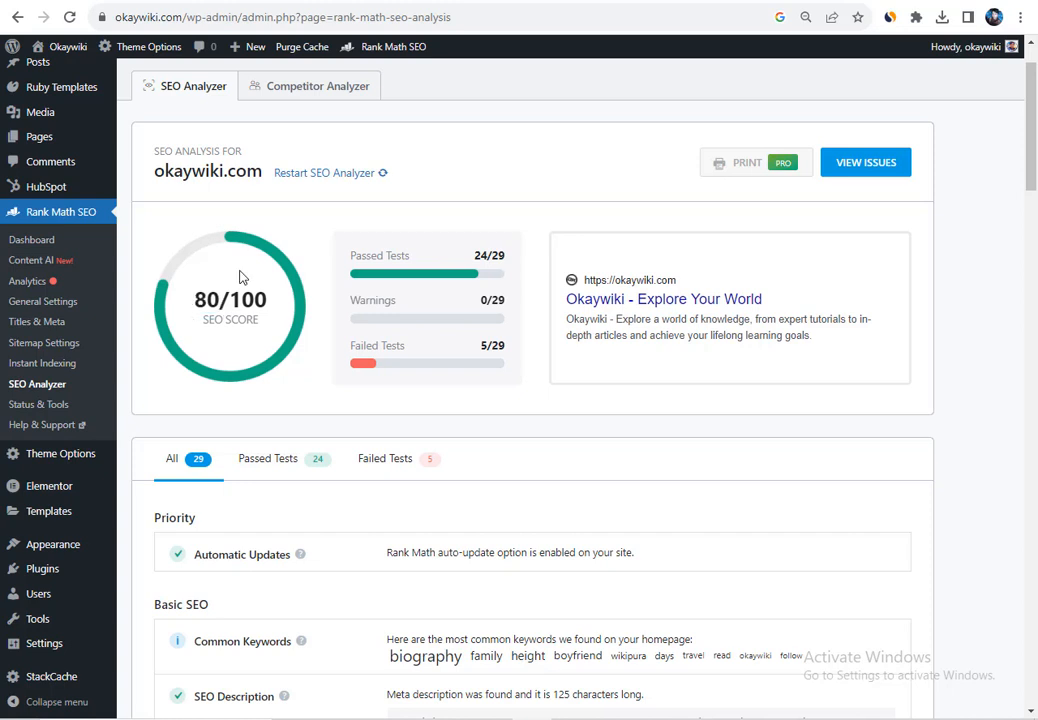